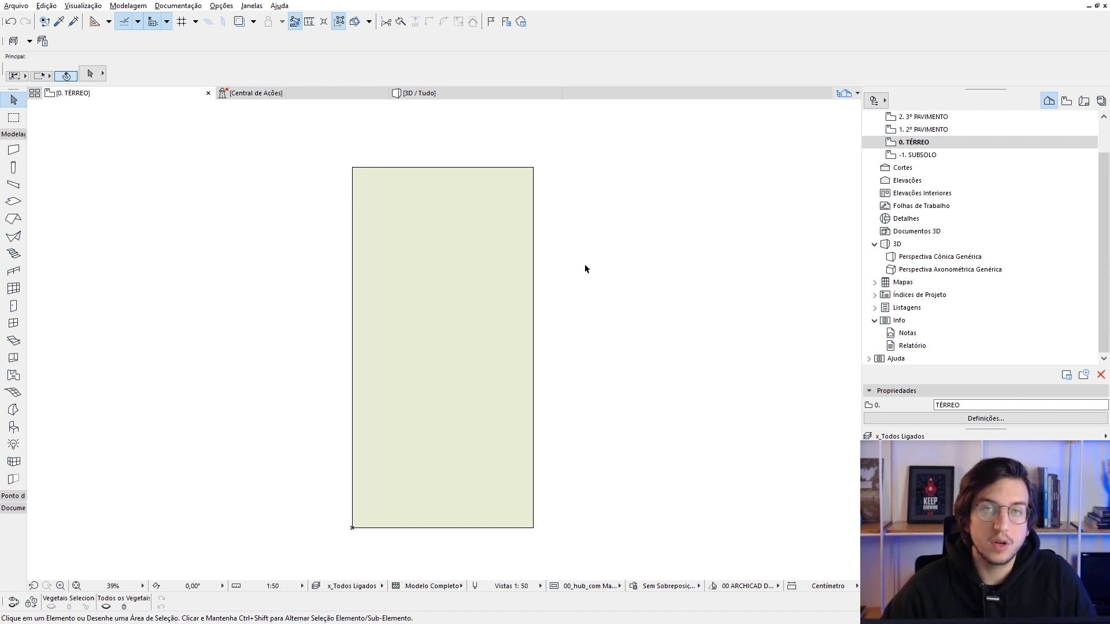
- Collapse the Modelagem toolbox group and expand Documentação to show the drafting tools
click(20, 137)
click(14, 158)
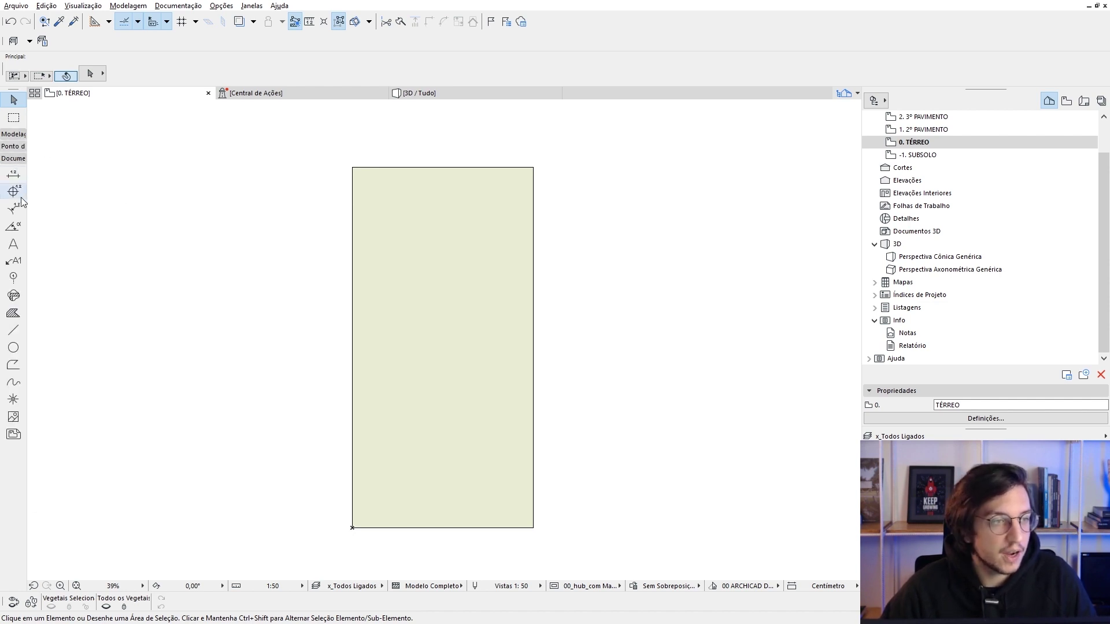
- Set the Line tool to the Linha Tracejada favorite with red pen 58
click(24, 334)
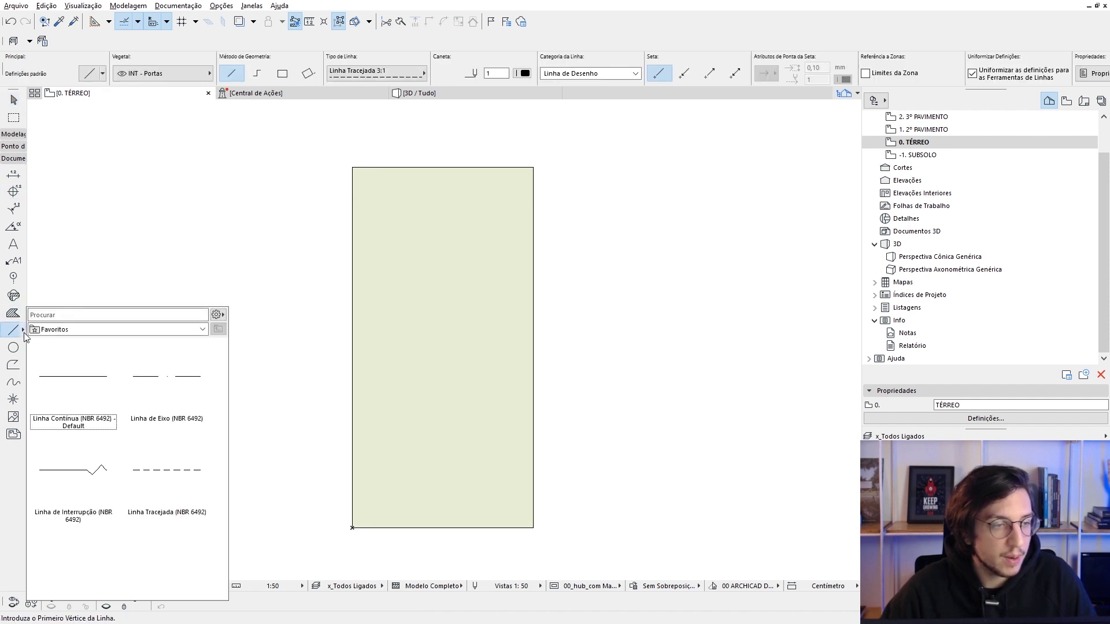
double_click(180, 475)
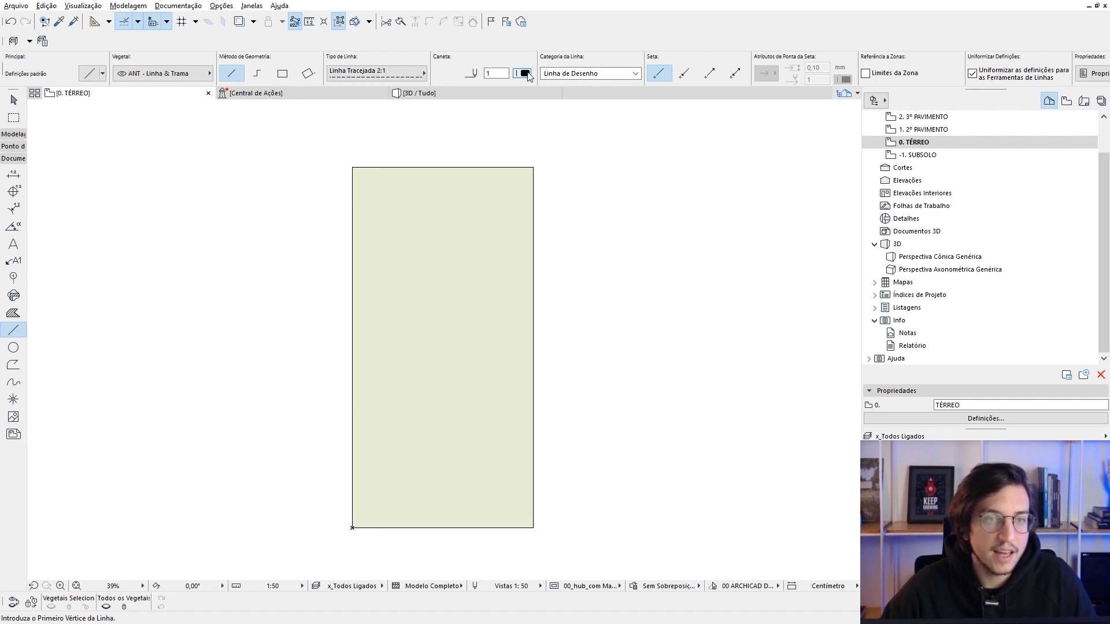
click(526, 74)
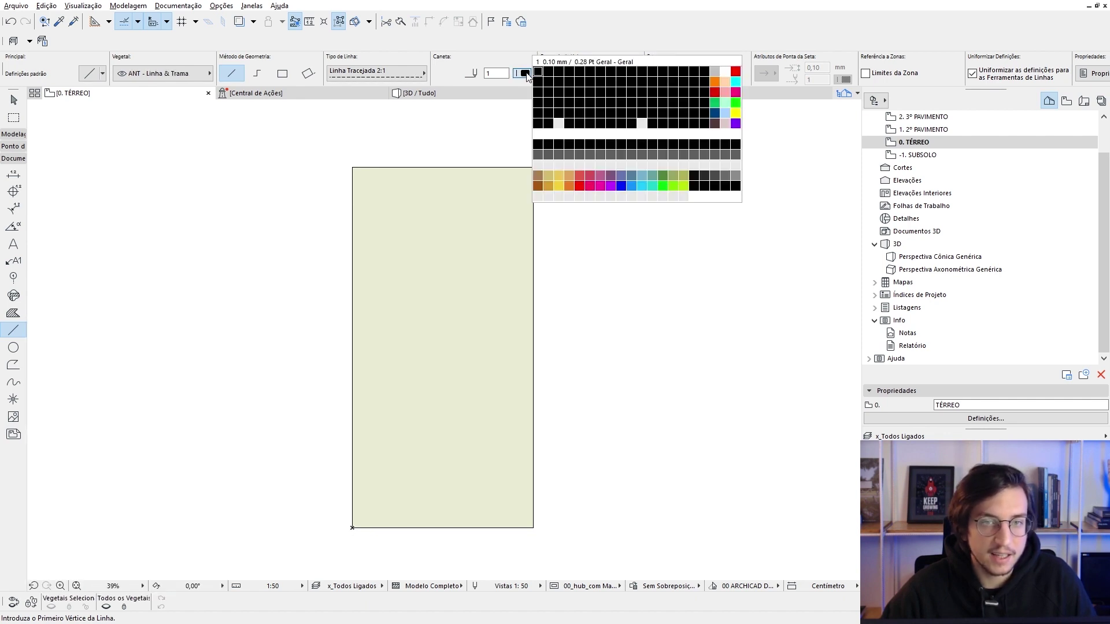
click(717, 93)
scroll(364, 288, down, 2)
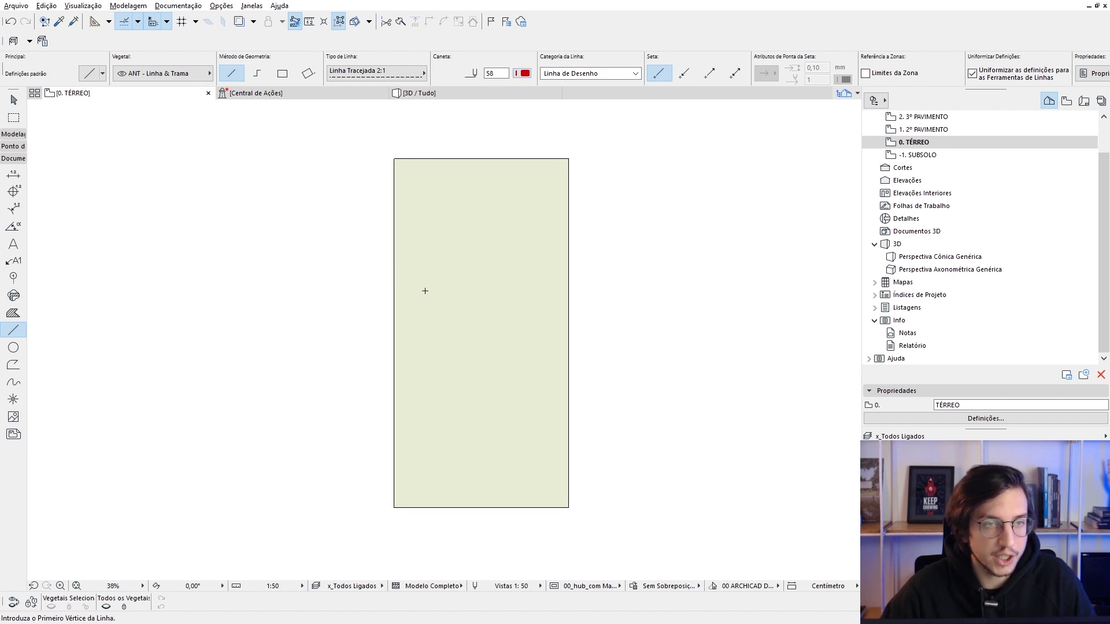
- Draw a vertical line along the rectangle's left edge past both ends, then move it 250 right
click(398, 178)
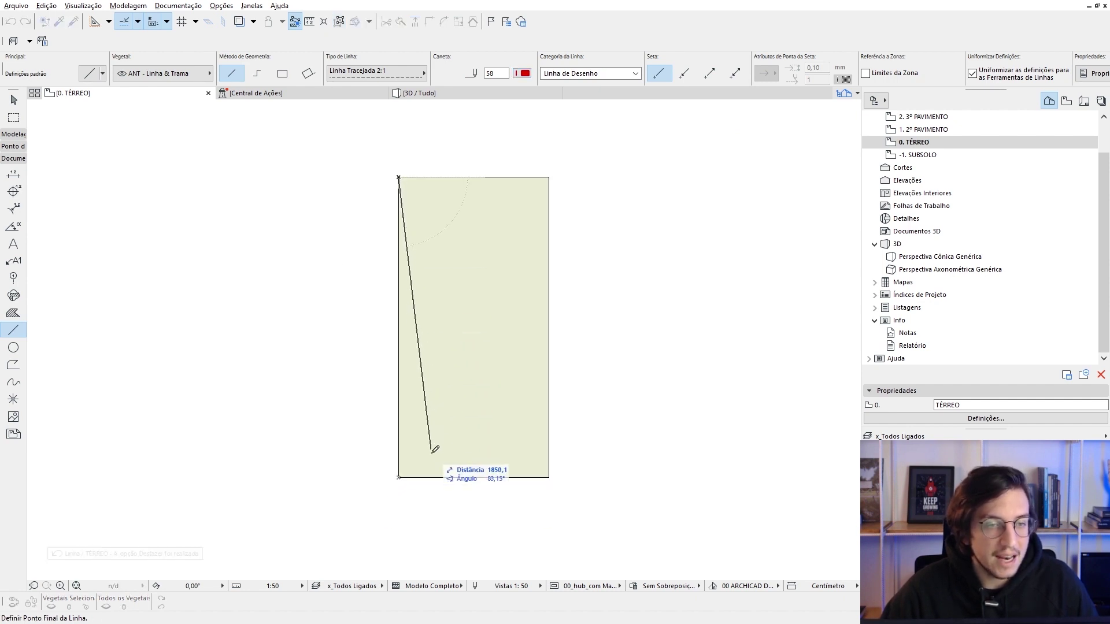
click(399, 506)
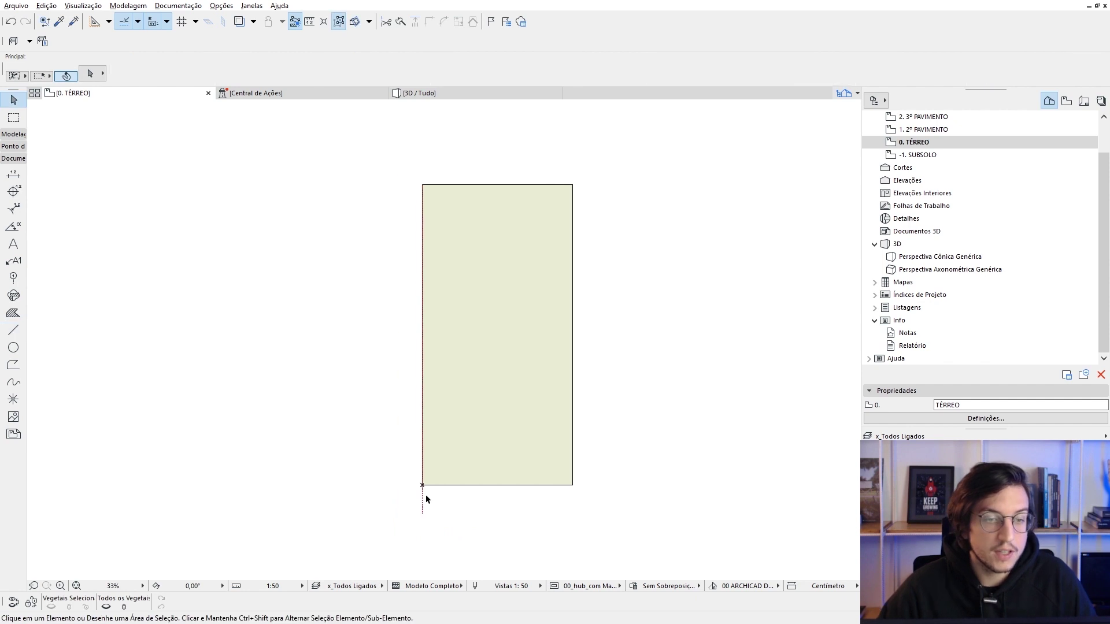
click(422, 185)
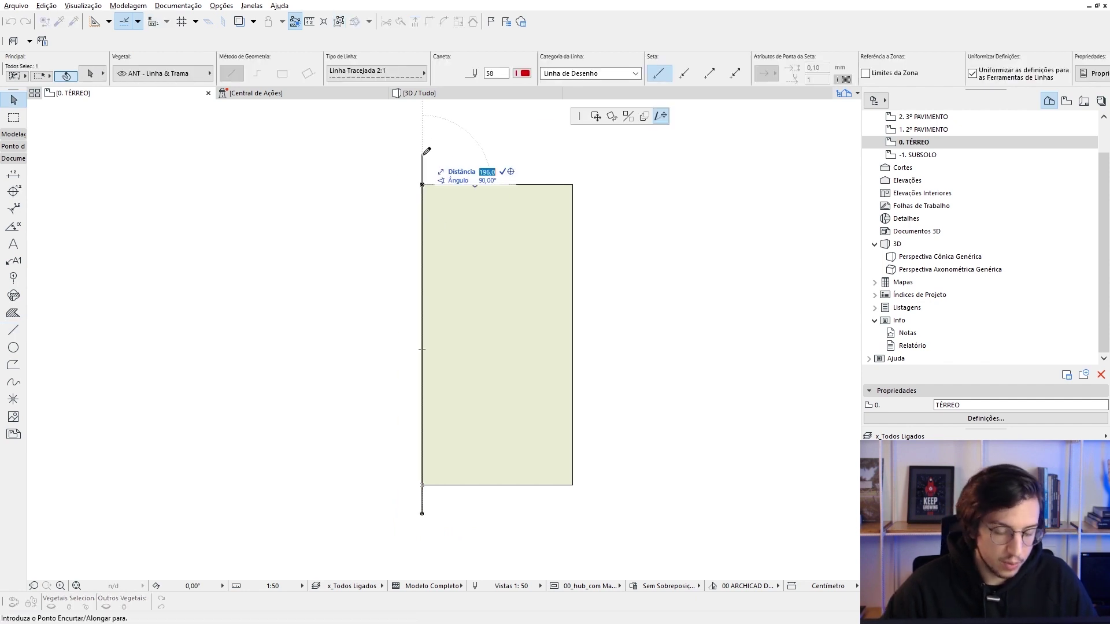
click(422, 155)
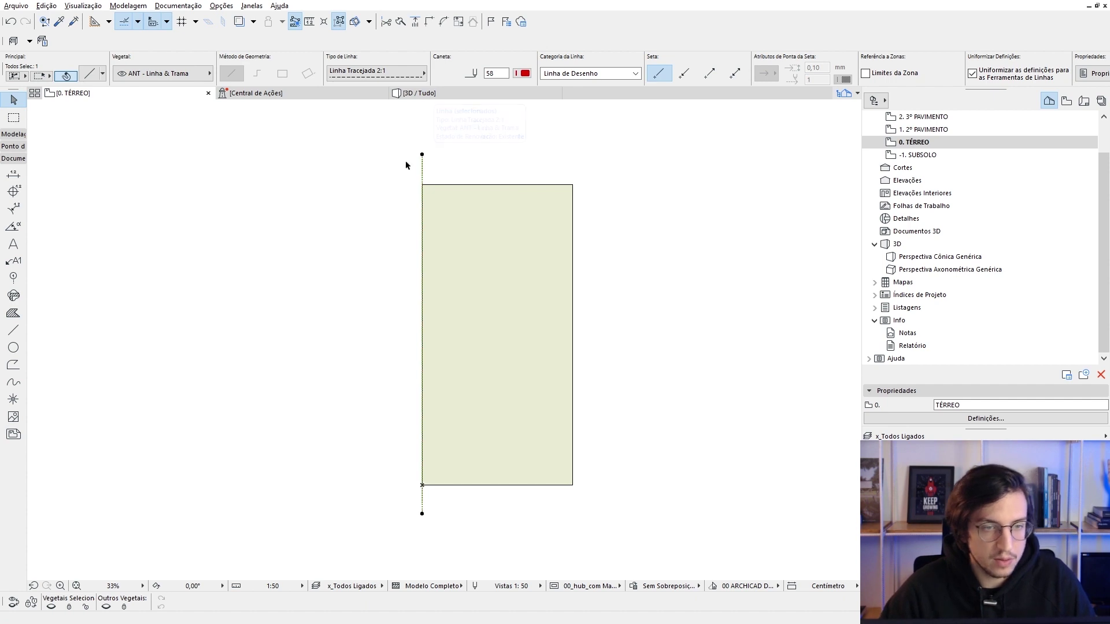
key(ctrl+d)
click(422, 258)
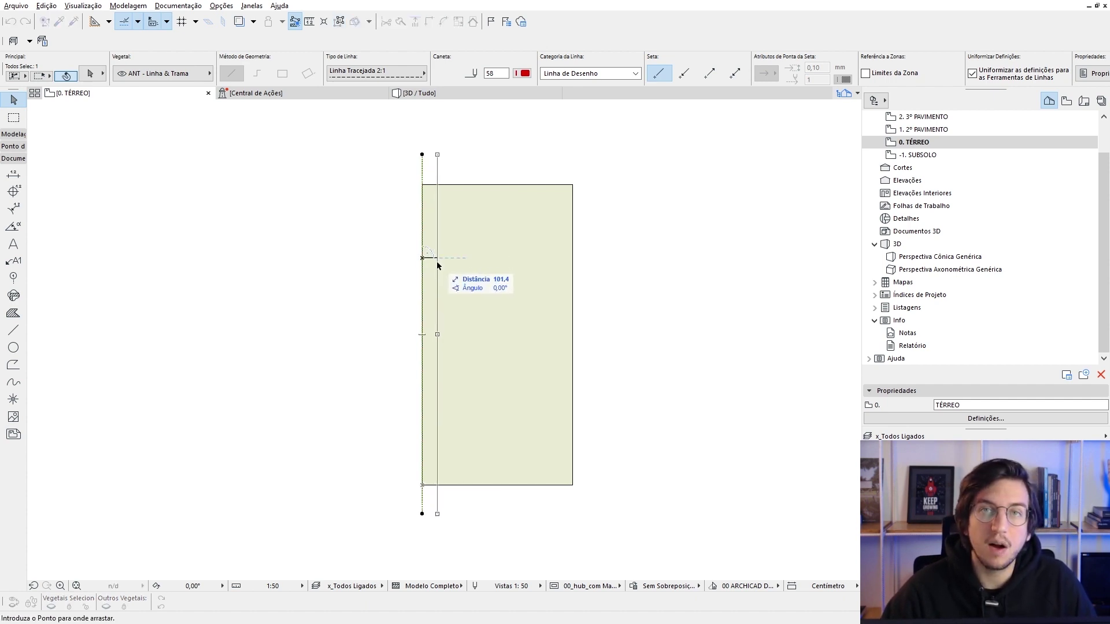
text(250)
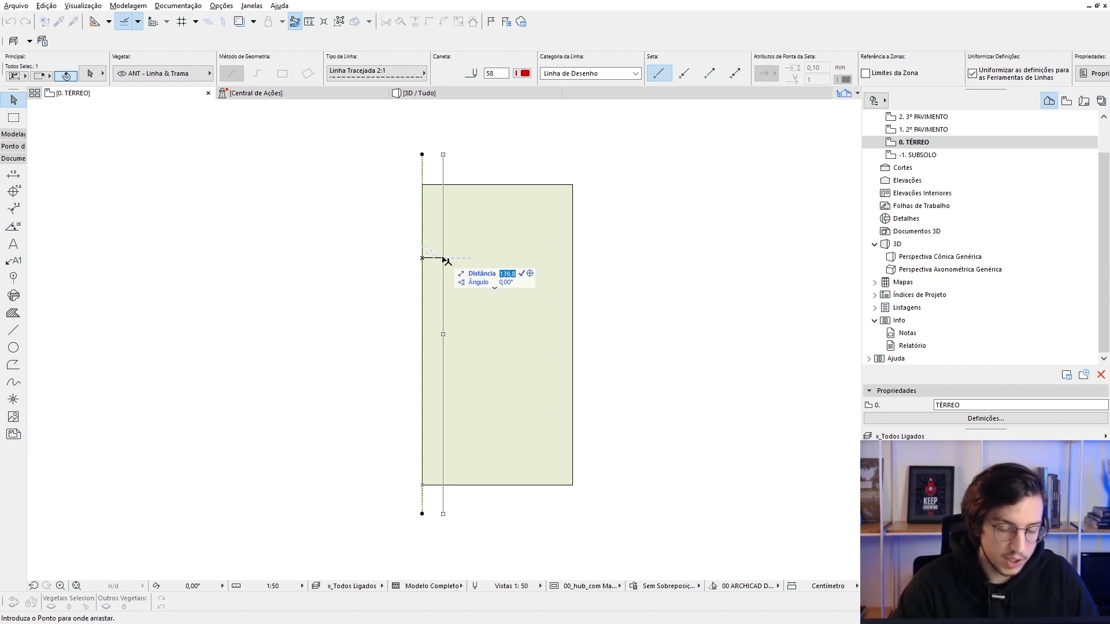
key(Return)
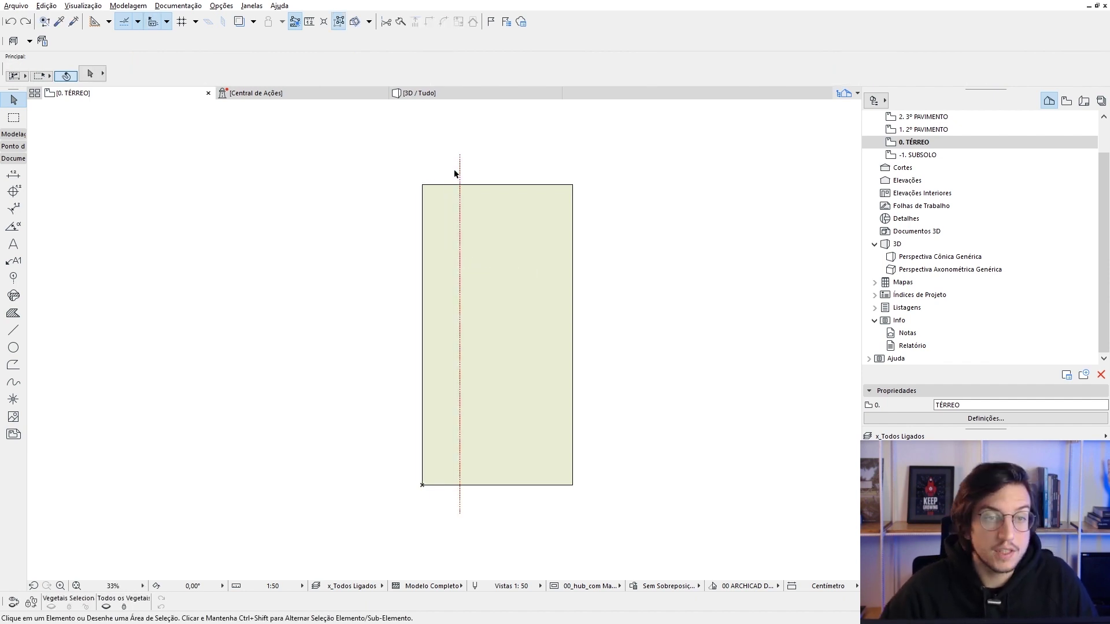
- Mirror a copy of the dashed line across a vertical axis through the top edge's midpoint
scroll(489, 215, up, 1)
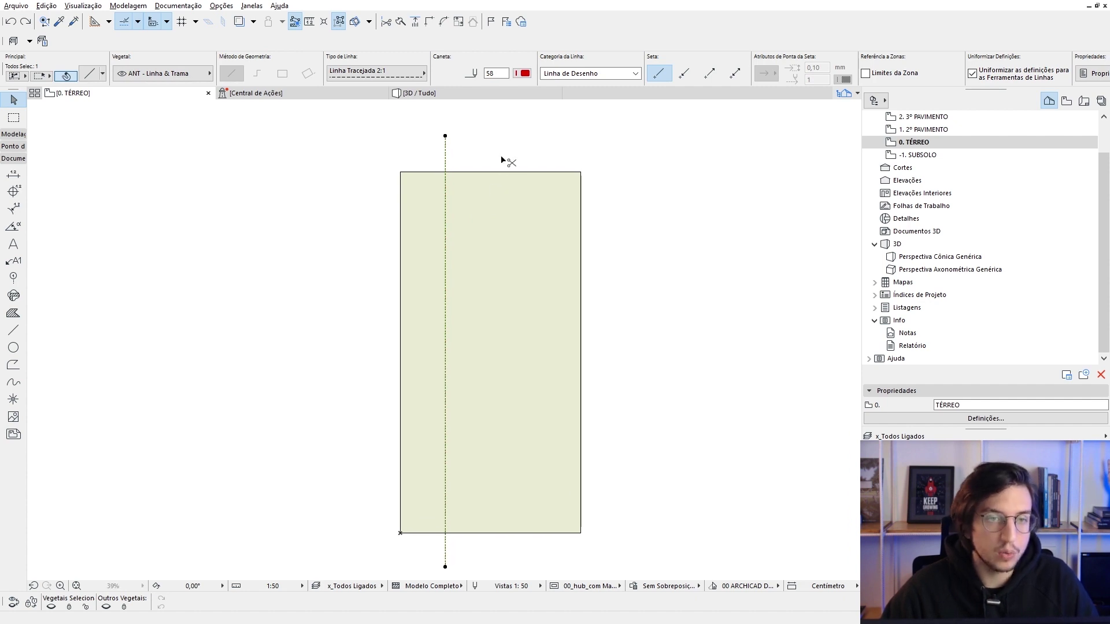
key(ctrl+alt+m)
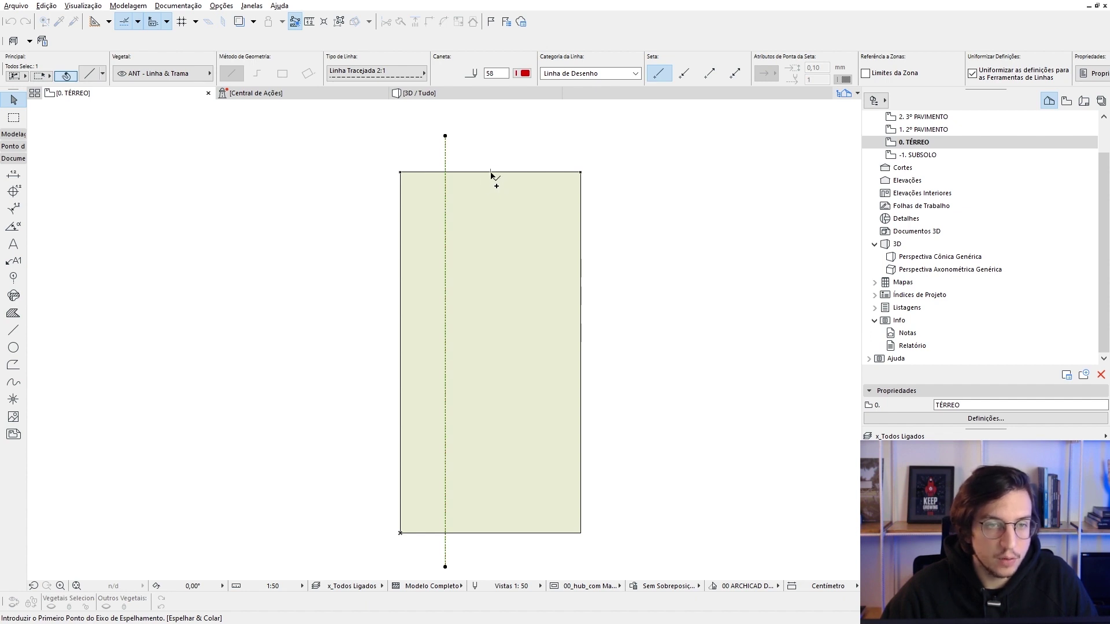
click(490, 172)
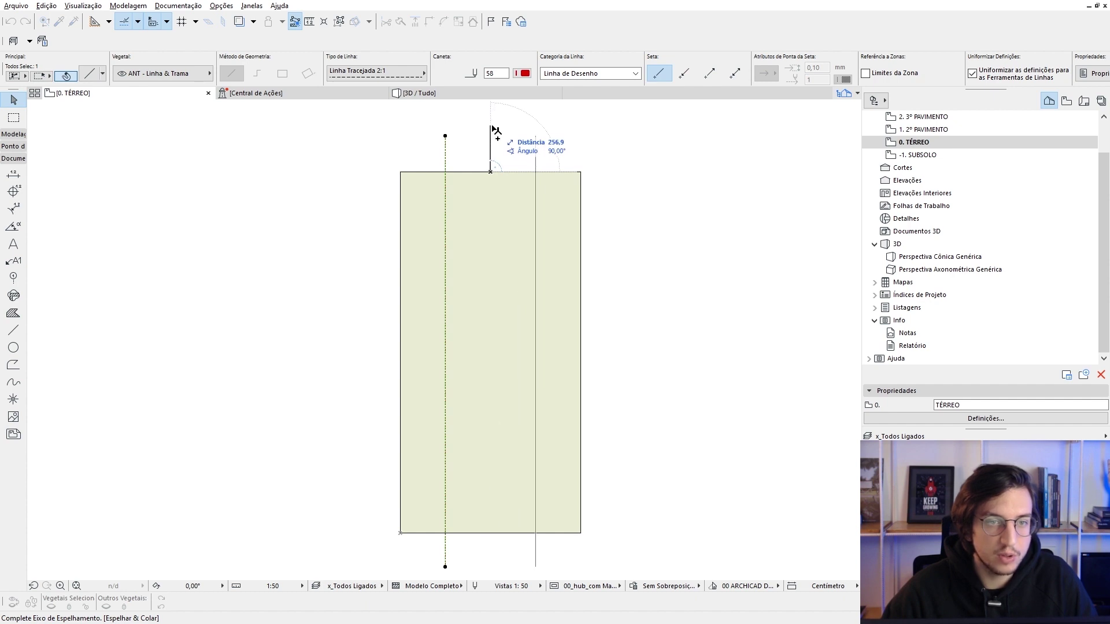
click(491, 129)
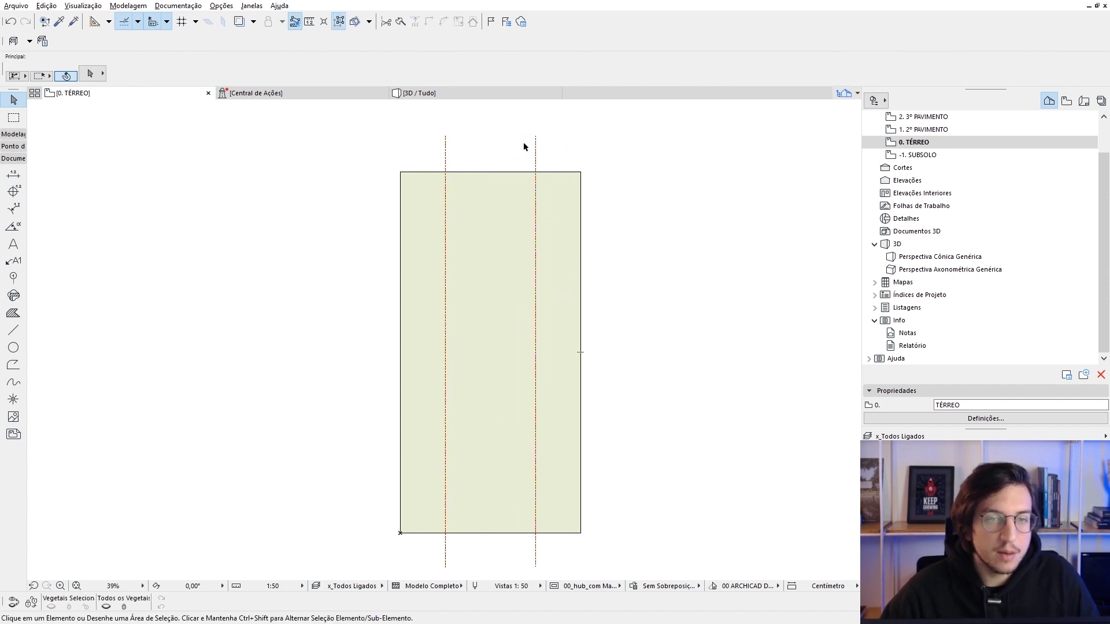
click(536, 145)
key(Escape)
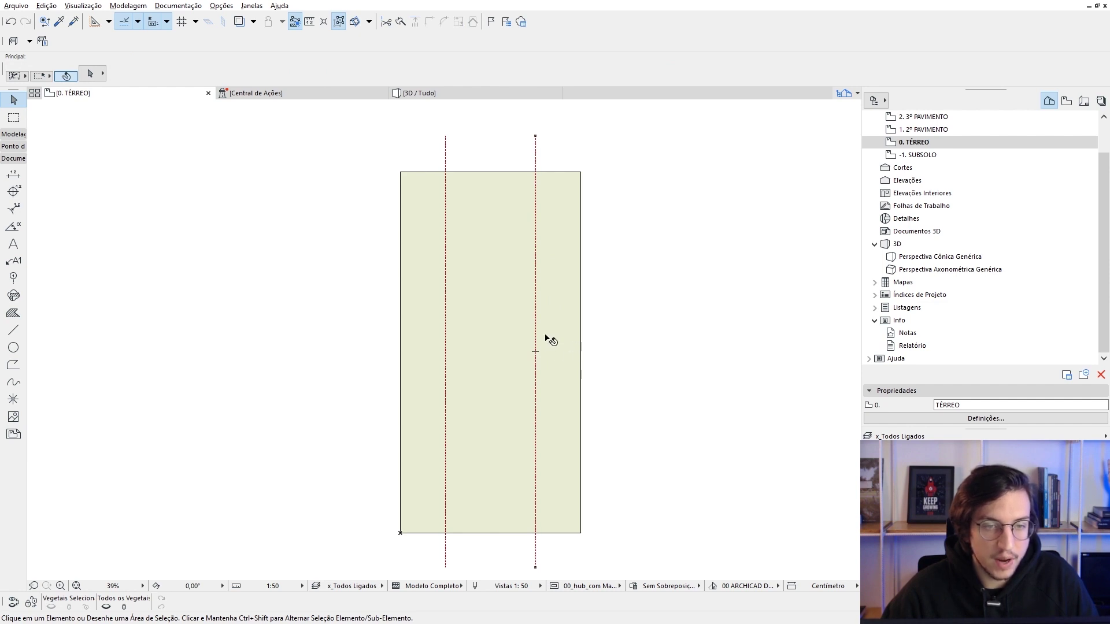
- Draw a horizontal dashed line along the rectangle's bottom edge and move it 400 upward
click(12, 336)
scroll(419, 439, up, 1)
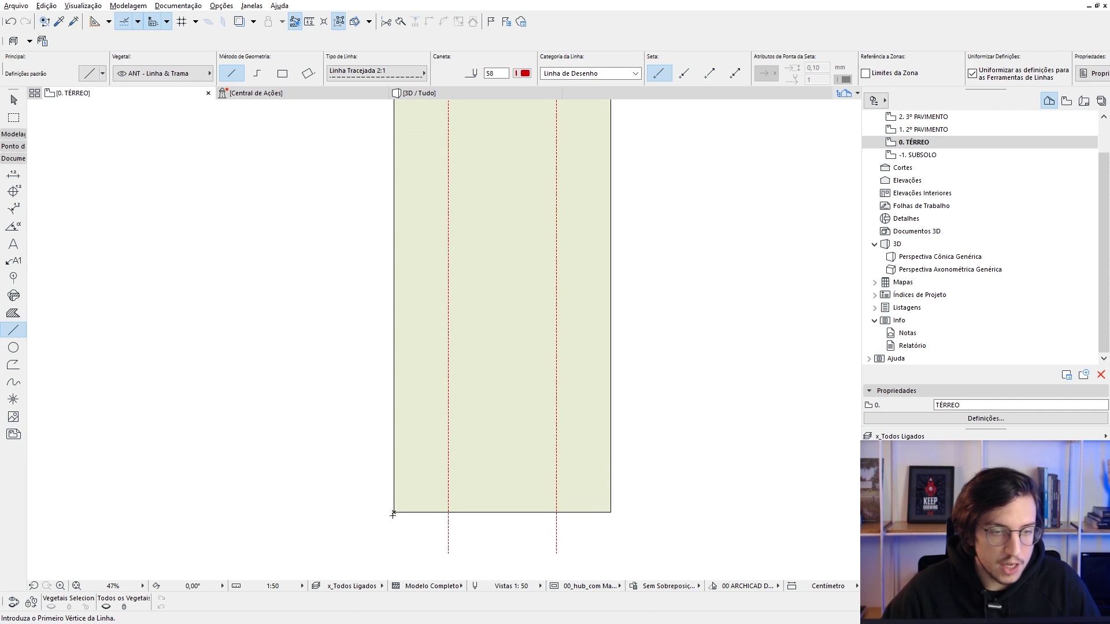
click(394, 512)
click(673, 511)
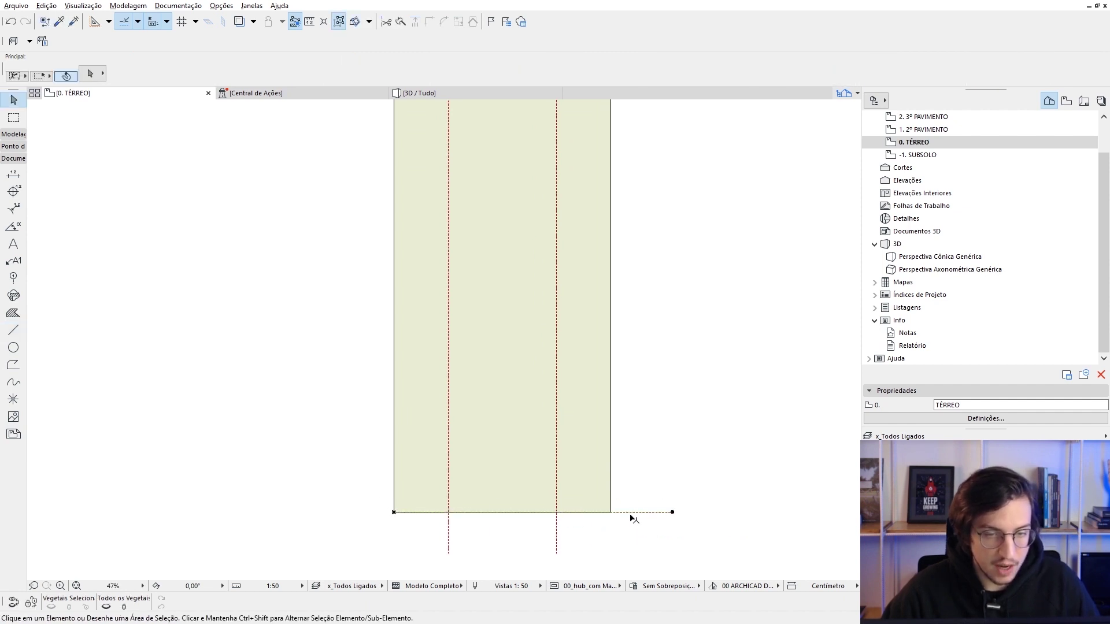
key(ctrl+z)
click(522, 511)
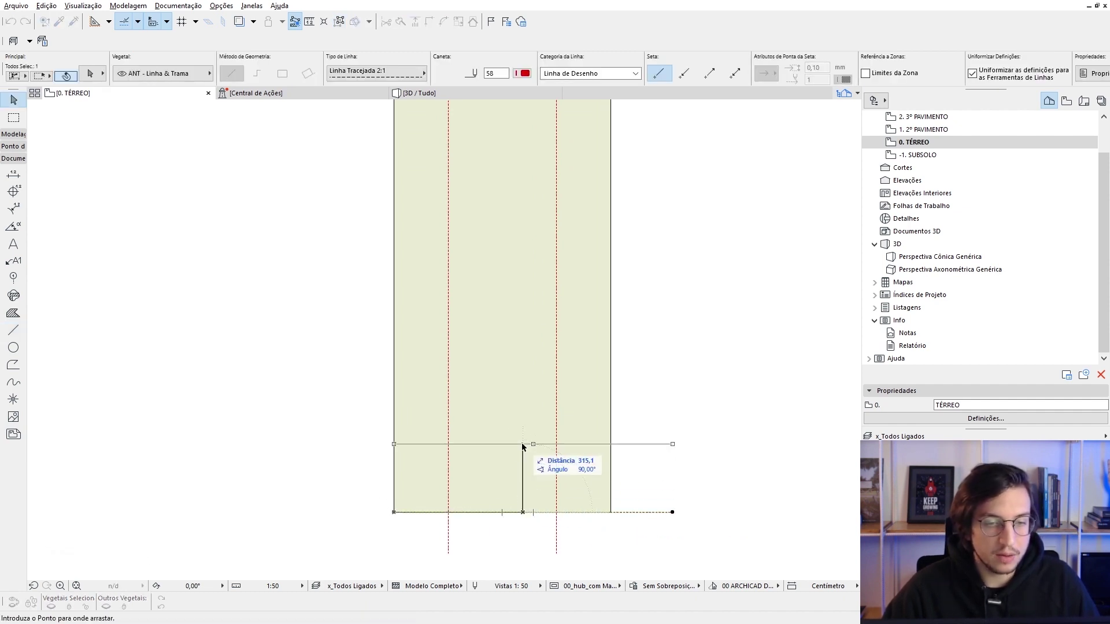
text(400)
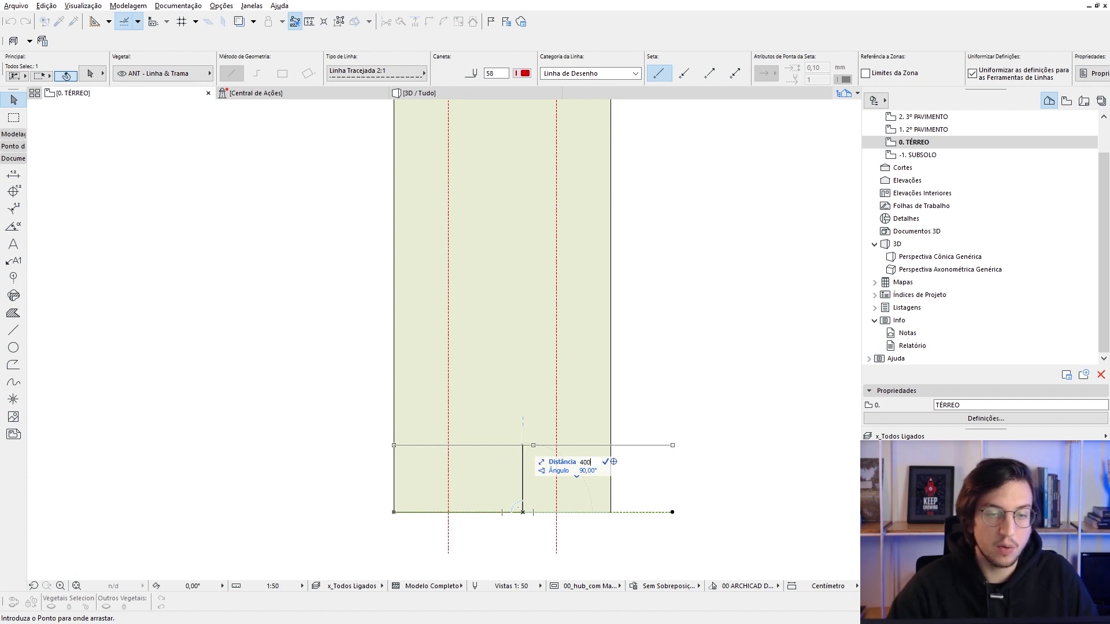
key(Return)
- Shift the horizontal dashed line left so it is centred across the rectangle
scroll(512, 416, up, 2)
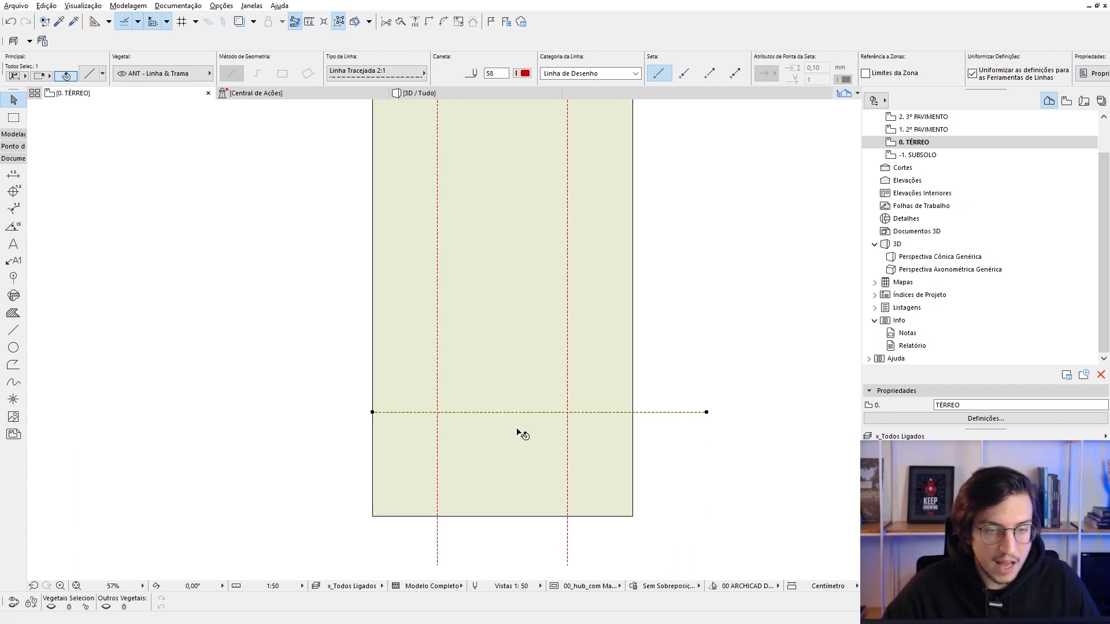
scroll(520, 434, up, 2)
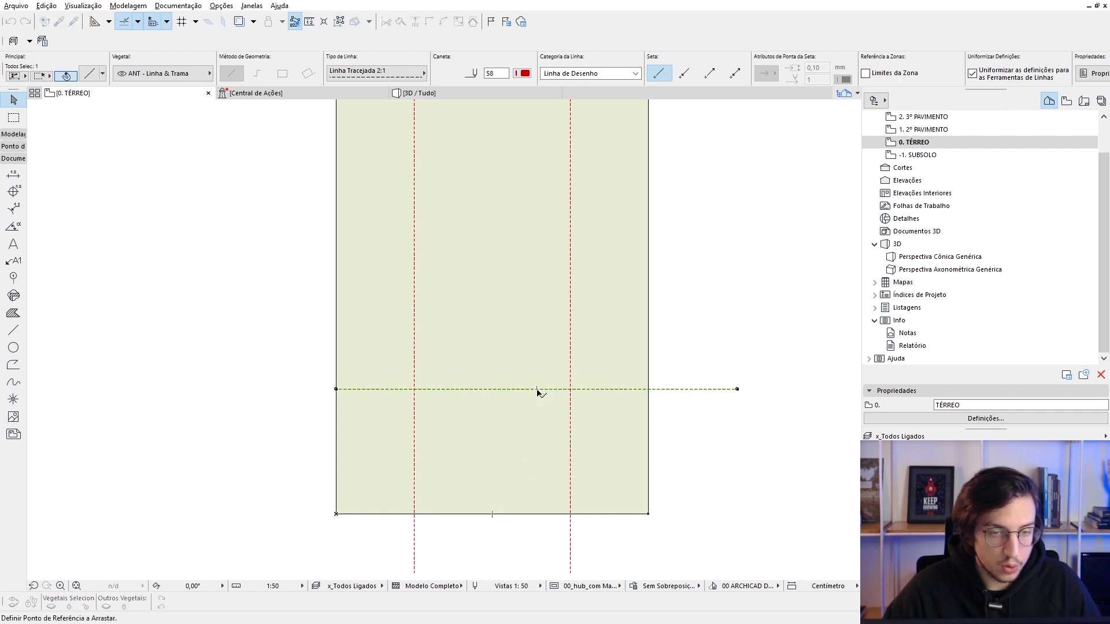
drag(540, 391, 496, 515)
scroll(538, 488, down, 3)
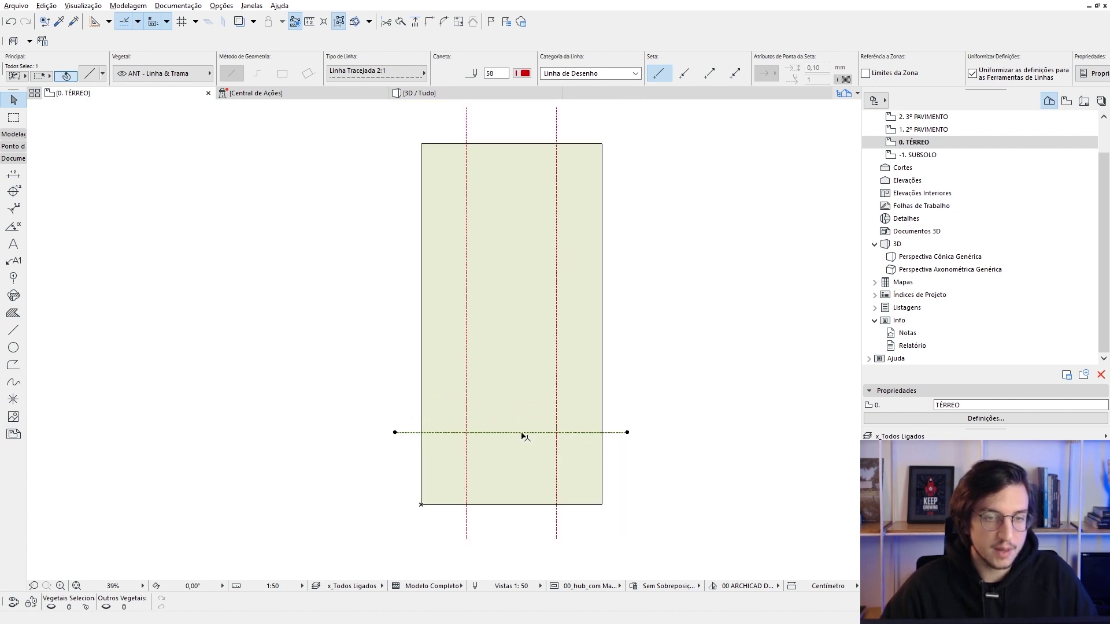
scroll(595, 441, down, 1)
click(625, 297)
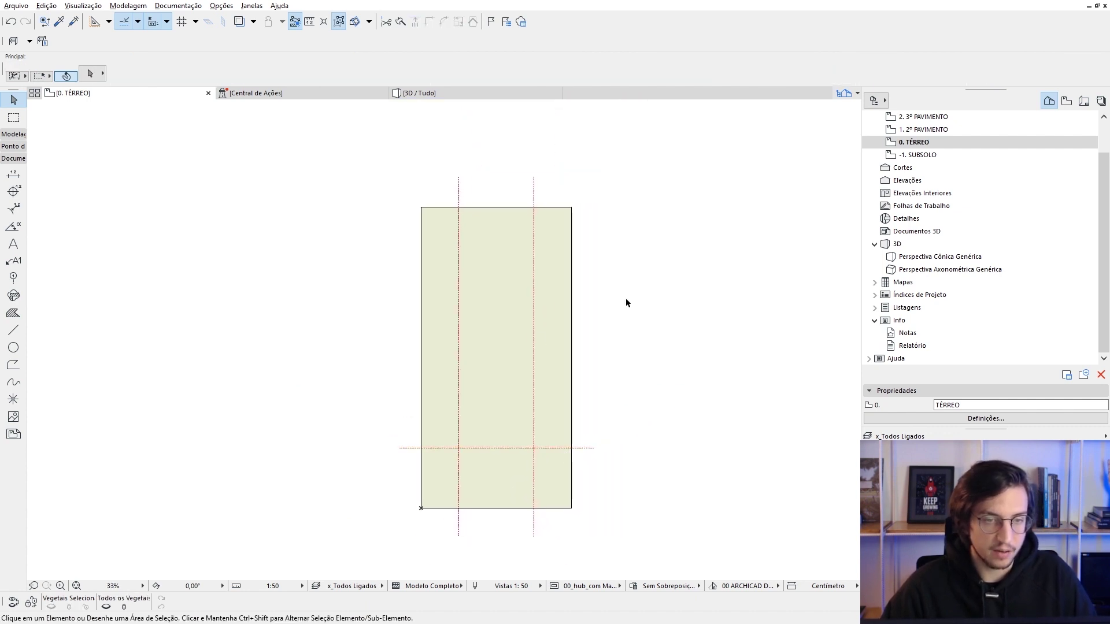
scroll(626, 297, up, 1)
- Mirror a copy of the horizontal line about the right edge's midpoint to sit near the top
click(555, 476)
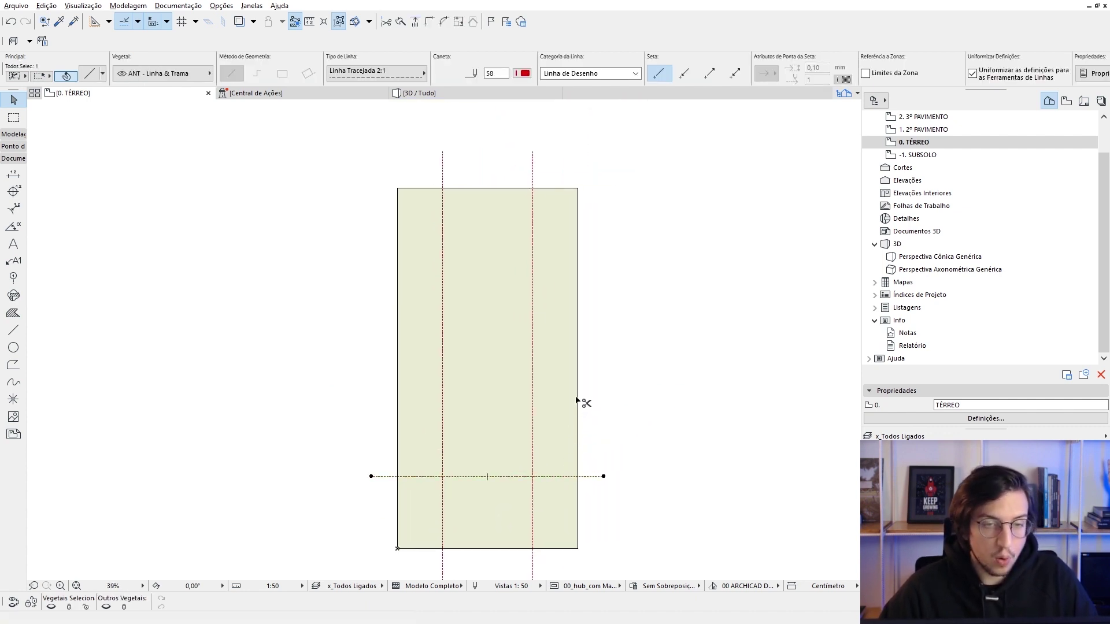
key(ctrl+m)
key(ctrl)
click(579, 369)
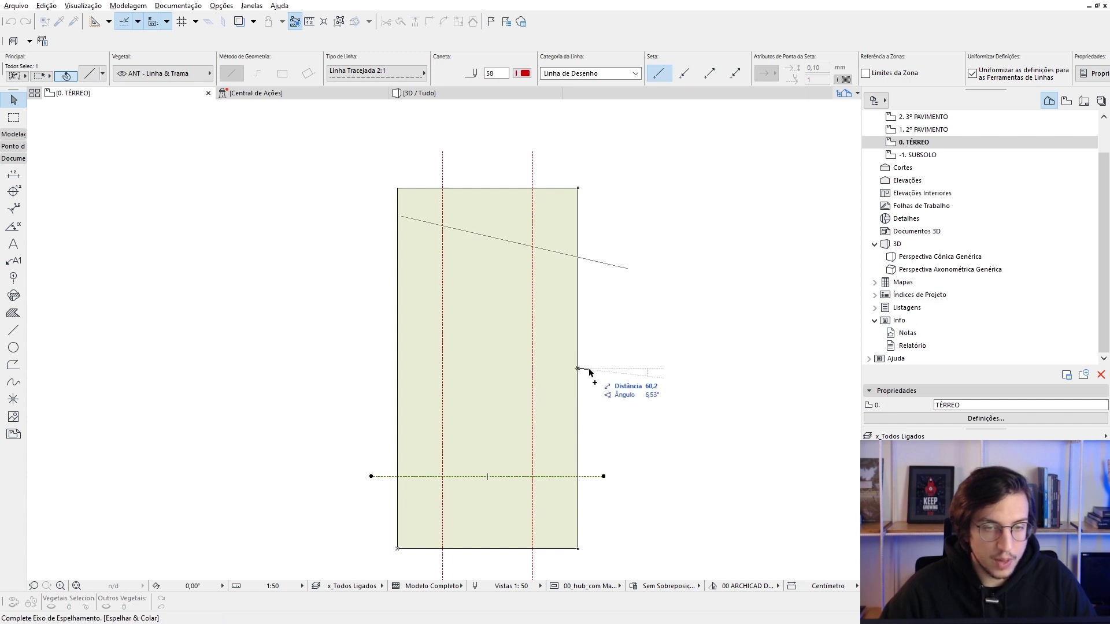
click(616, 368)
key(Escape)
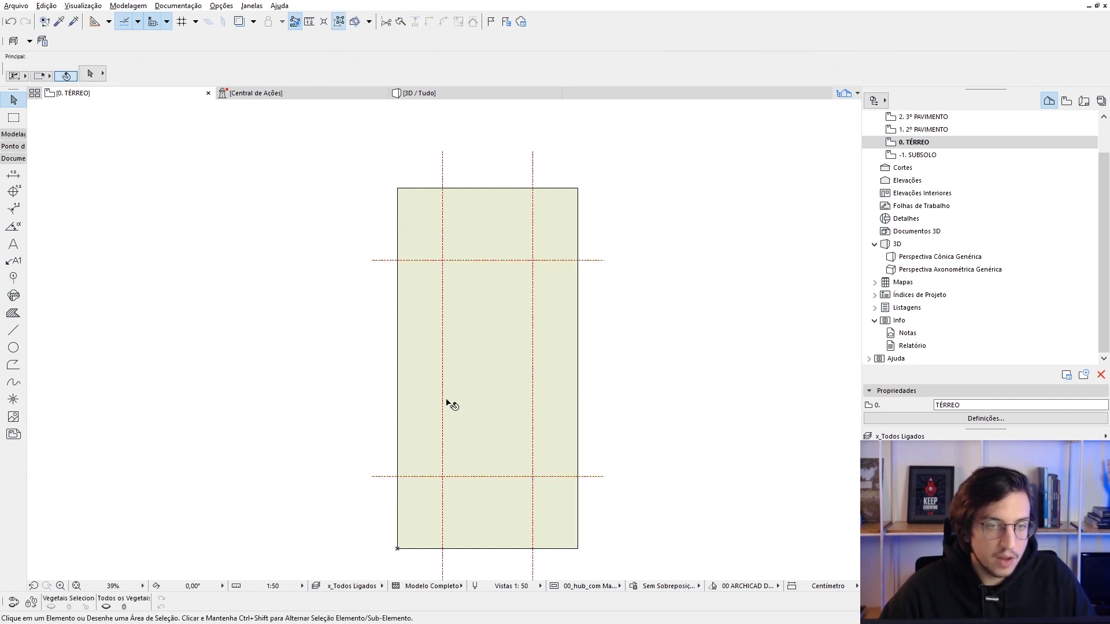
scroll(477, 445, up, 1)
middle_drag(483, 413, 499, 400)
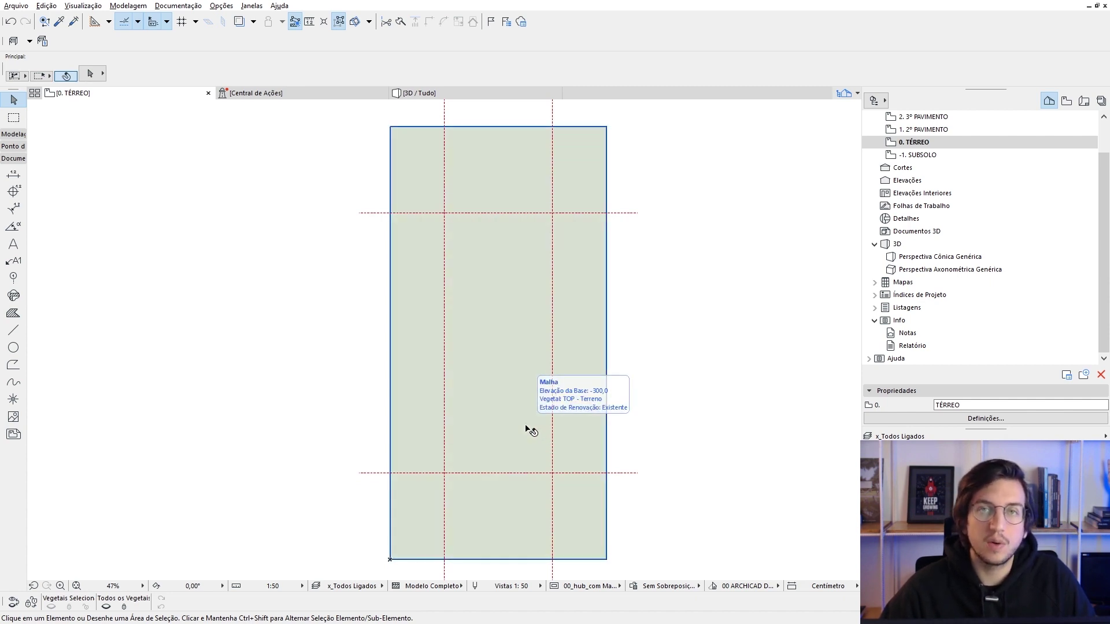
middle_drag(522, 369, 514, 358)
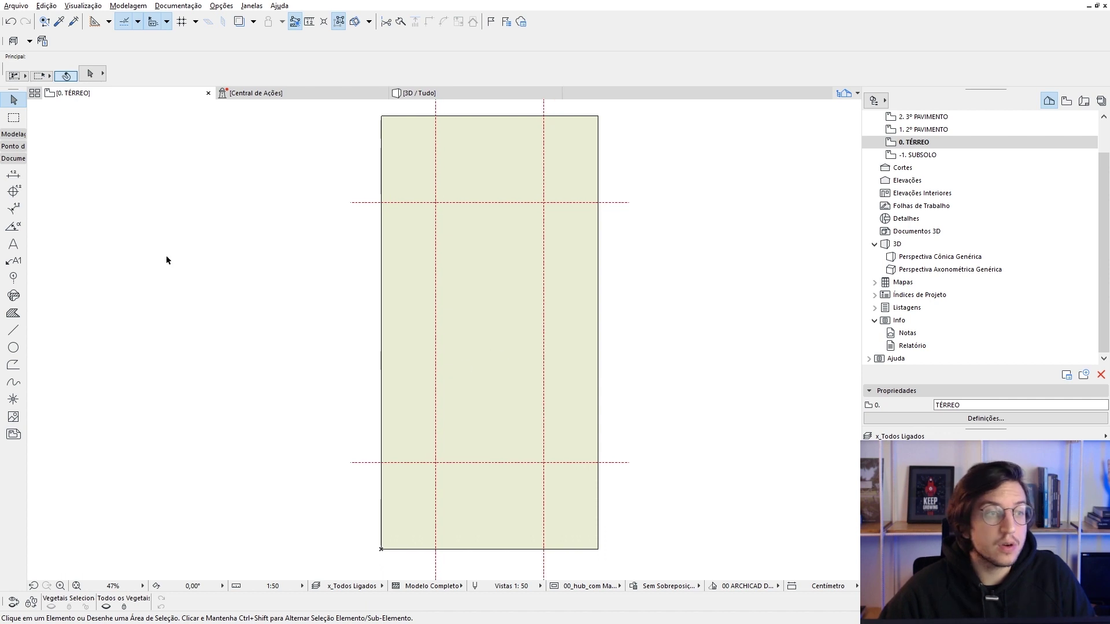
- Set up the Zone tool with the 01 - ÁREAS GERAIS favorite and rotated-rectangle method
click(10, 137)
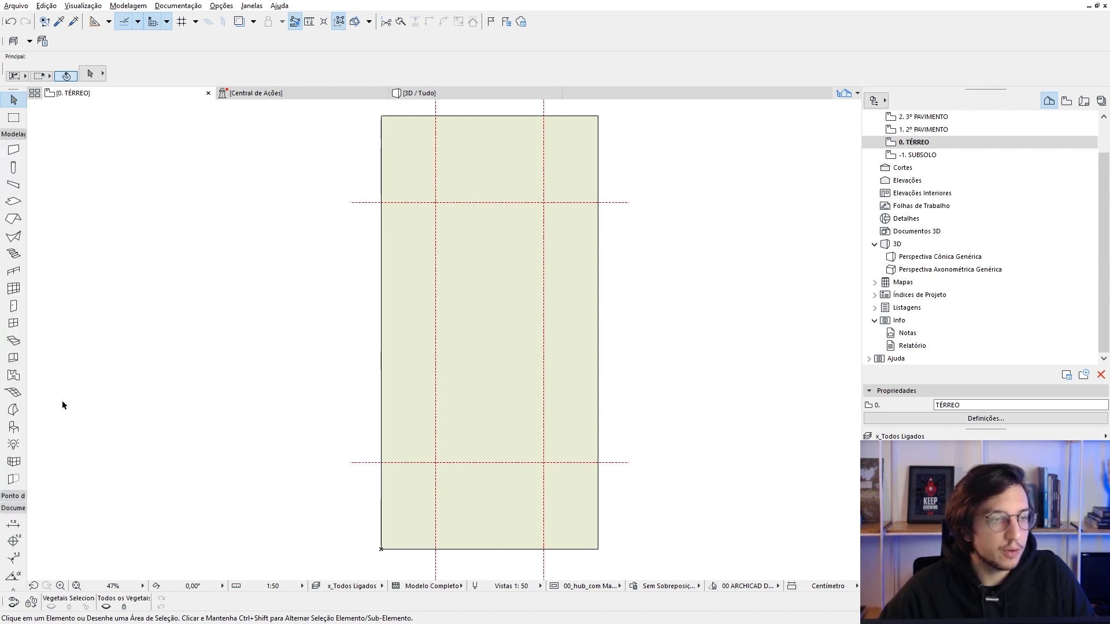
click(24, 377)
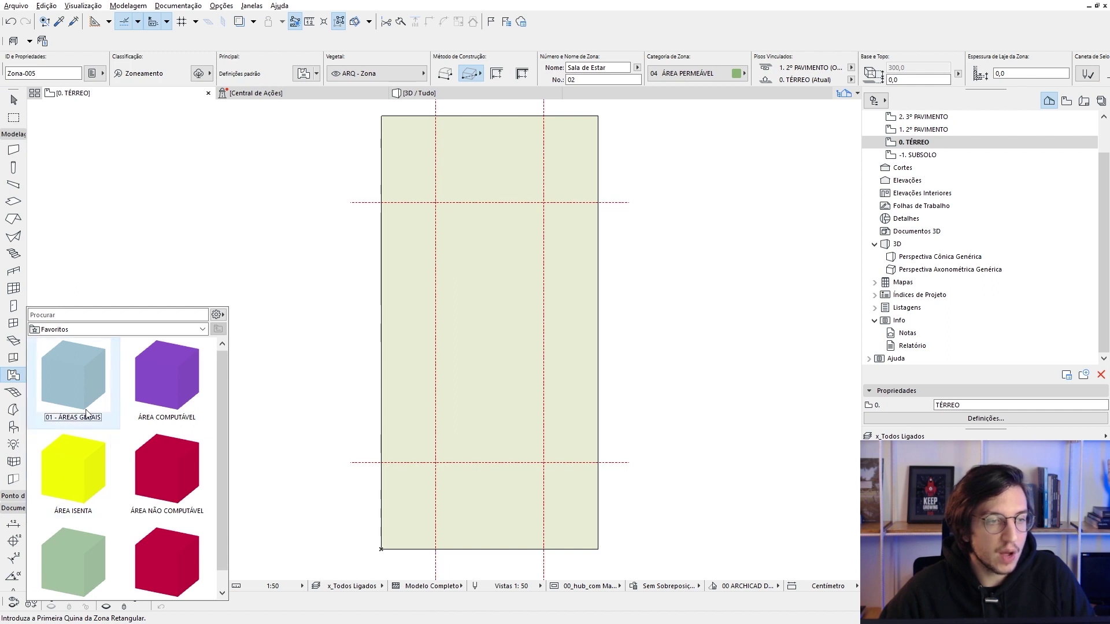
double_click(79, 391)
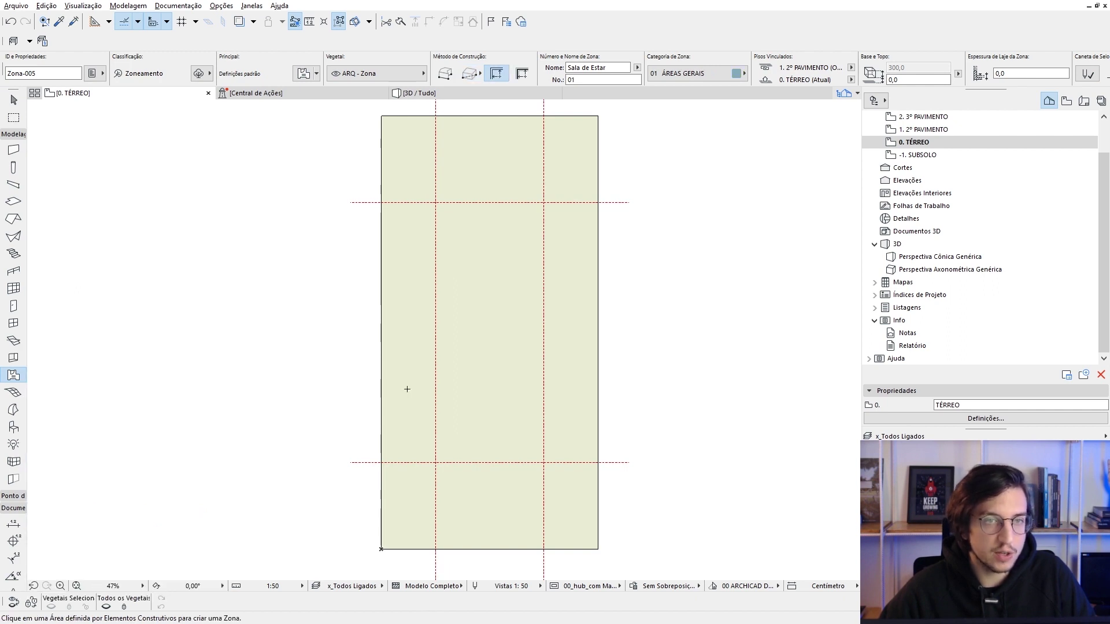
middle_drag(406, 389, 389, 379)
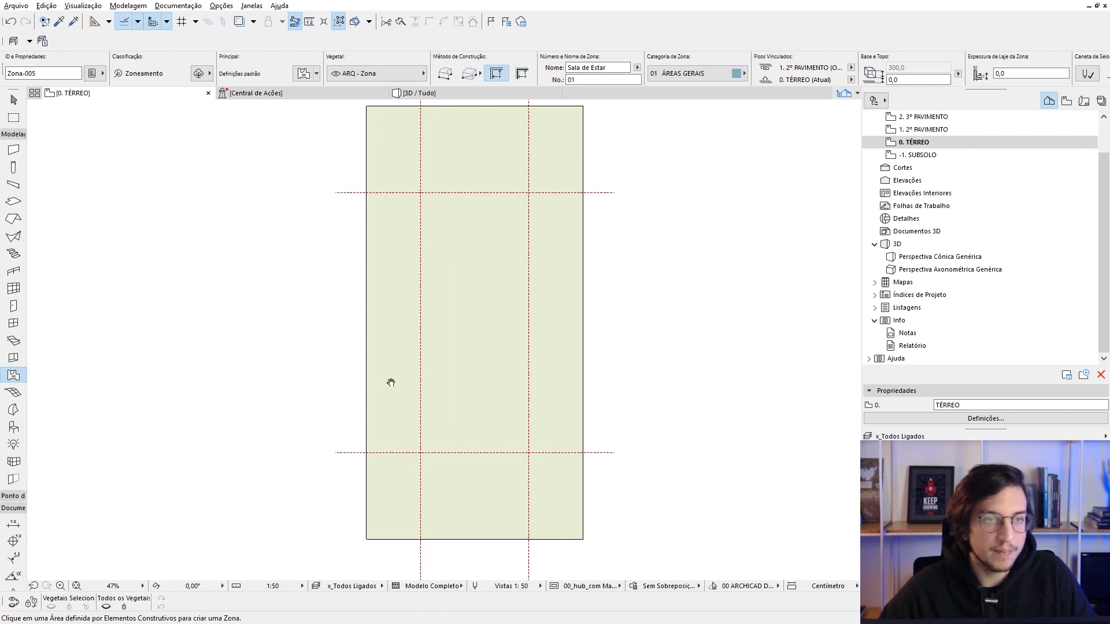
click(477, 75)
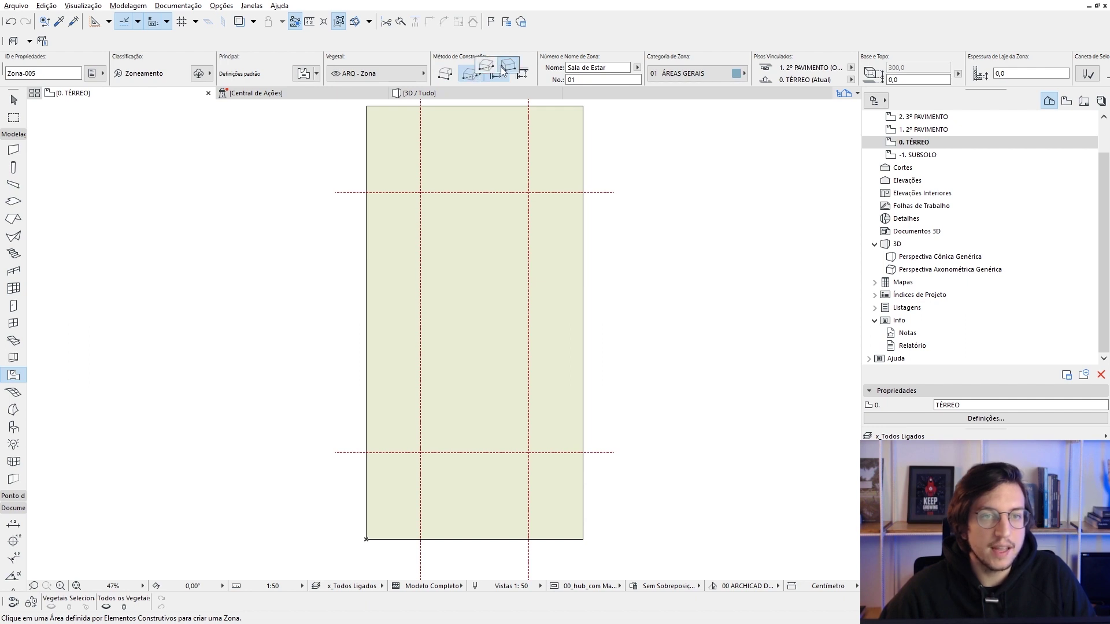
click(508, 67)
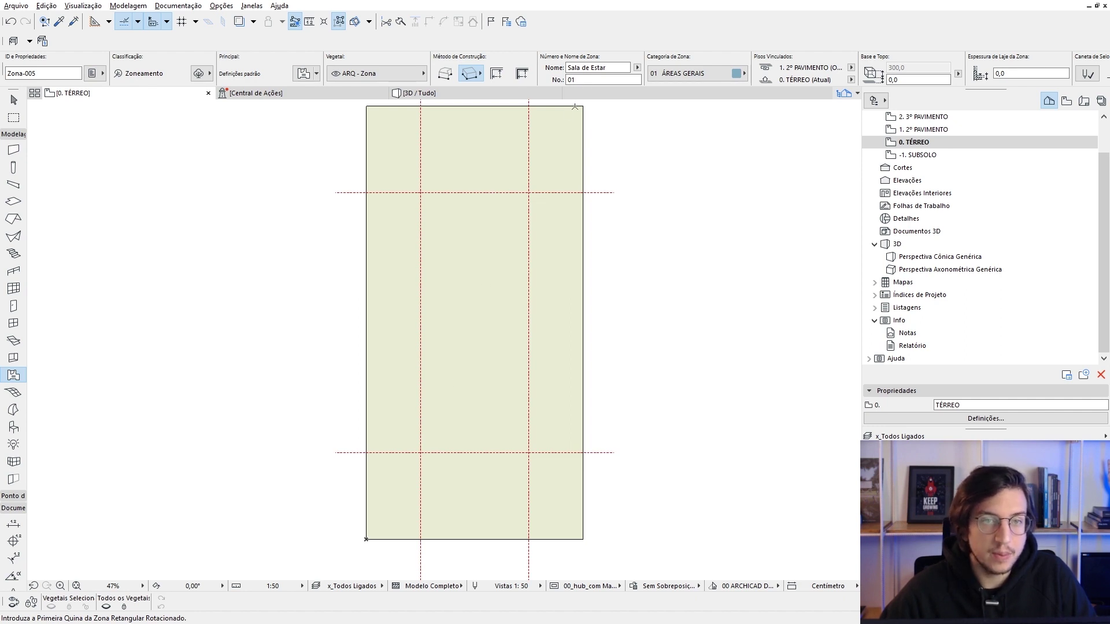
- Name the zone Hall, draw it 300 × 200 from the grid intersection, and place its label
drag(612, 68, 568, 68)
text(Hall)
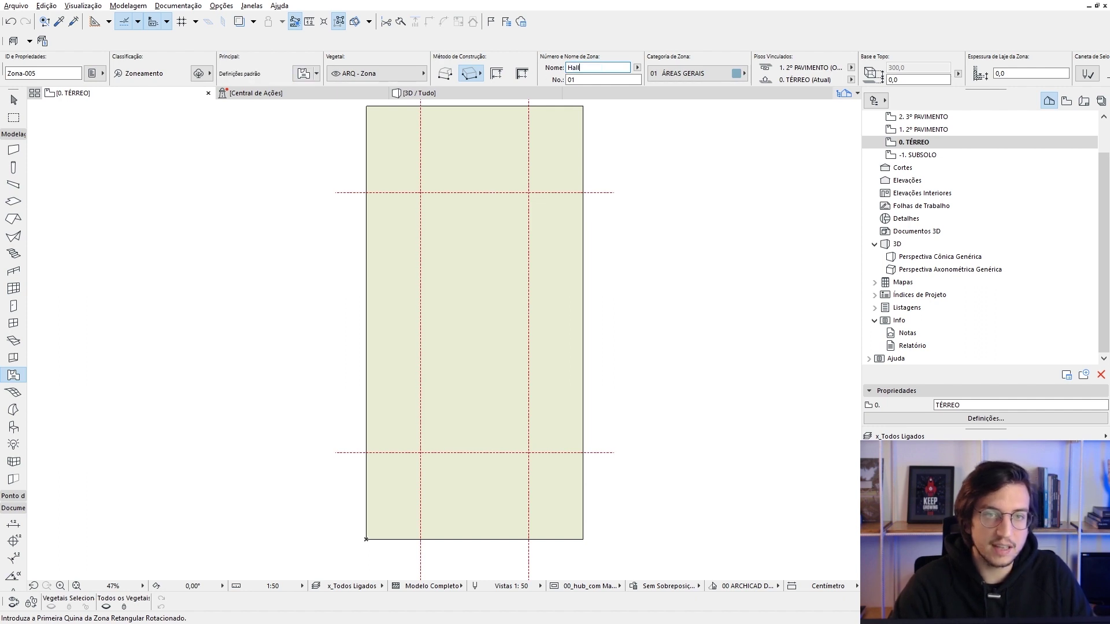
scroll(483, 379, up, 3)
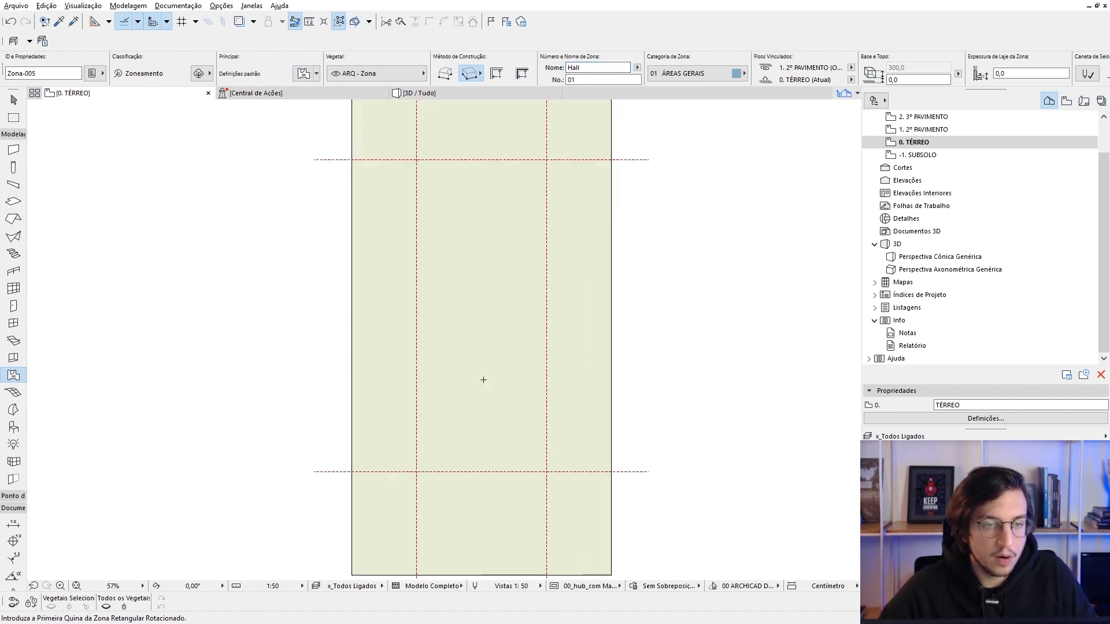
middle_drag(539, 478, 554, 450)
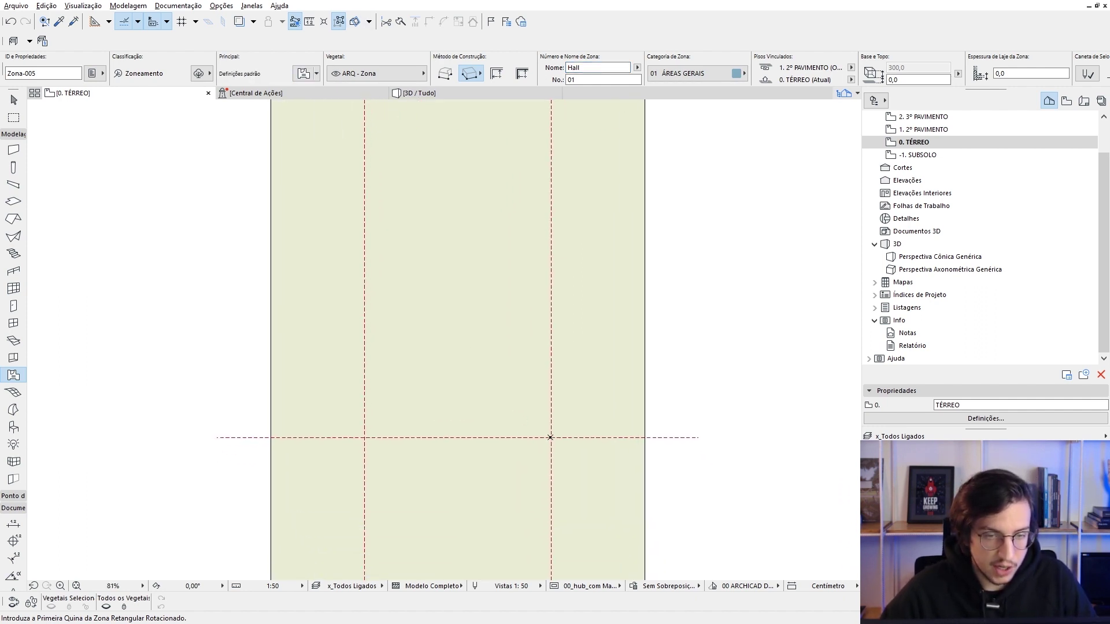
click(550, 437)
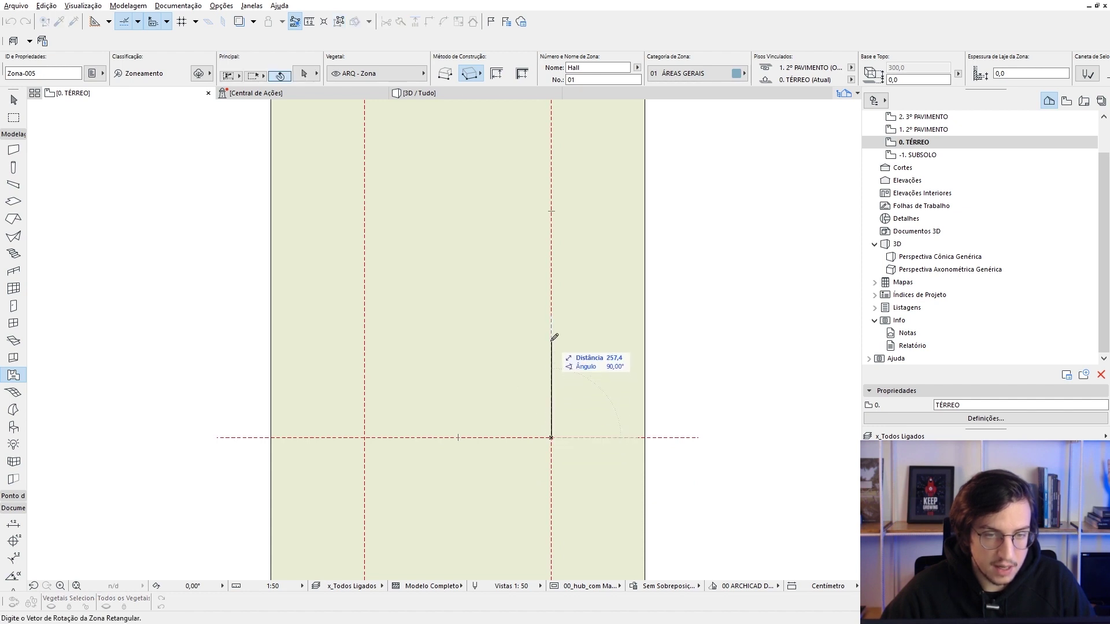
text(300)
key(Return)
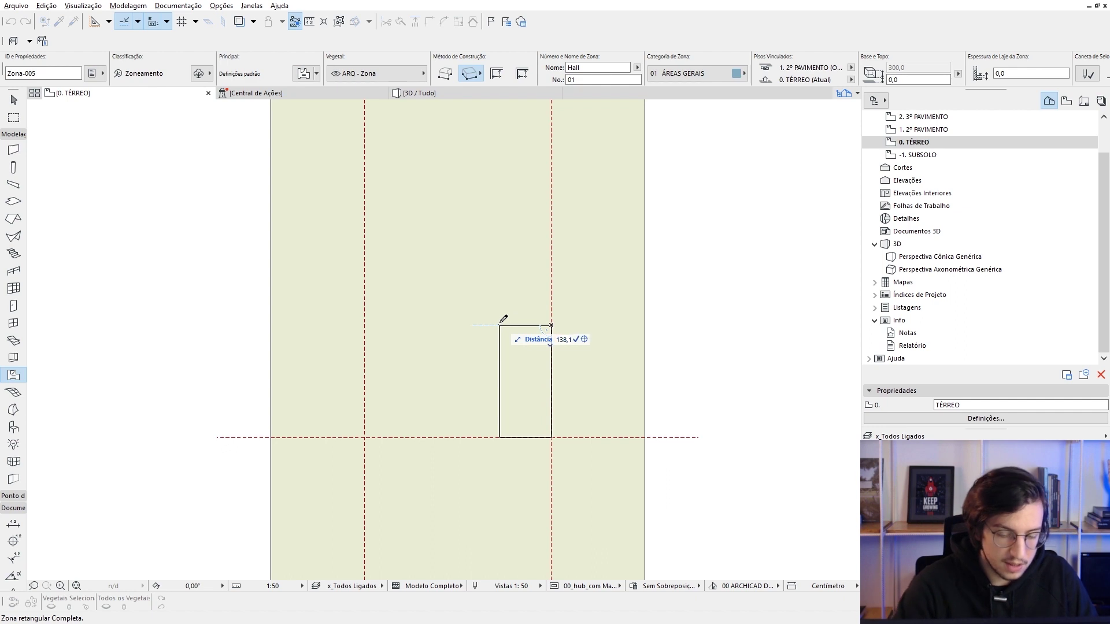
text(200)
key(Return)
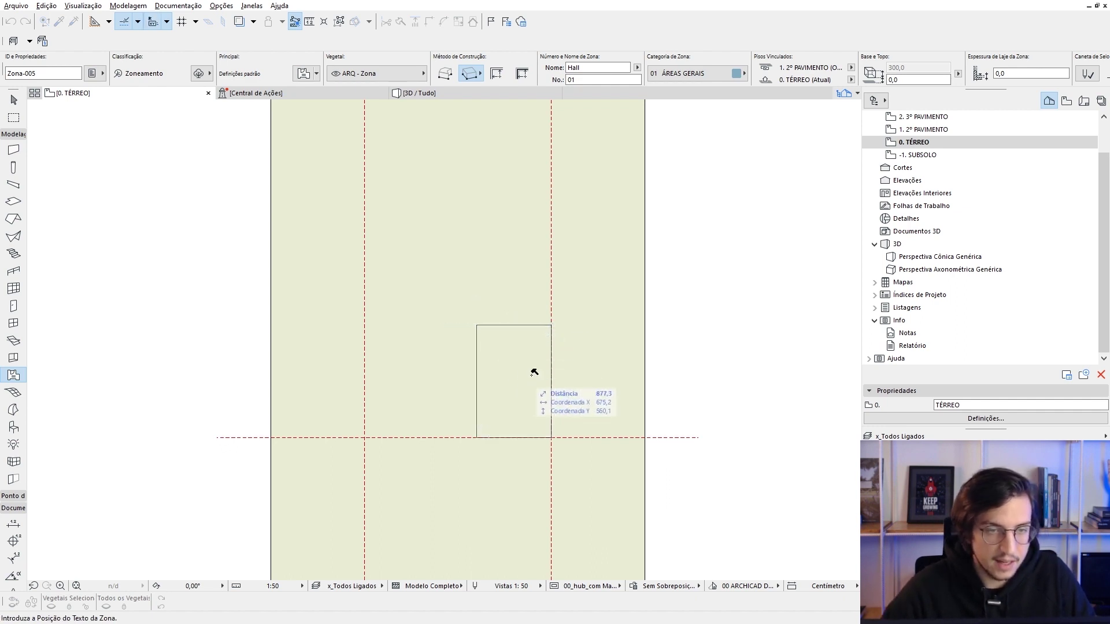
scroll(519, 376, up, 2)
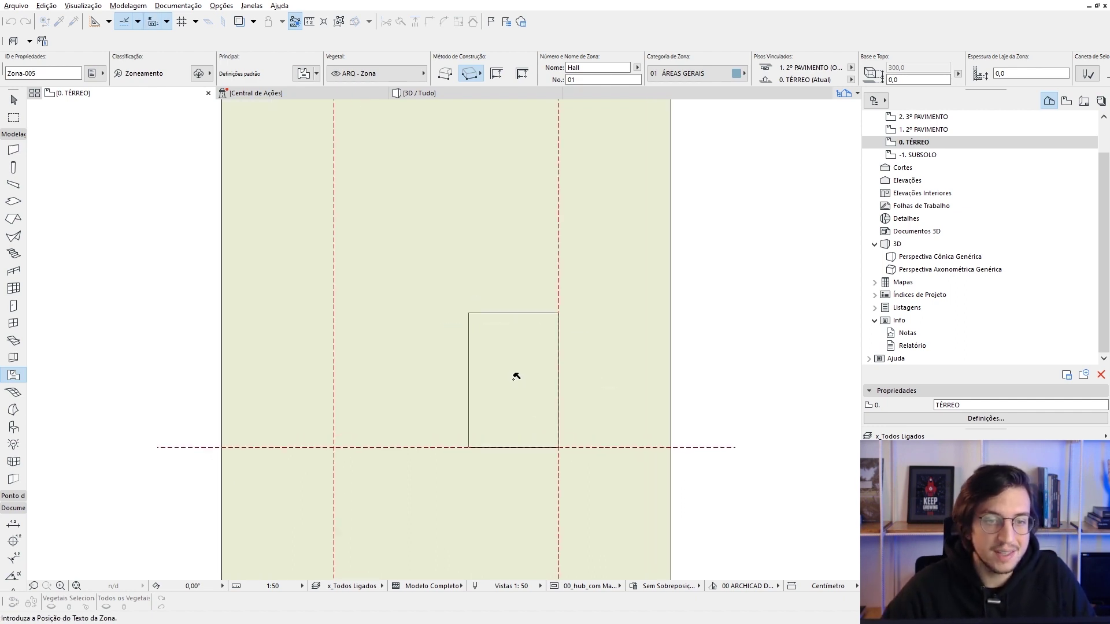
click(513, 376)
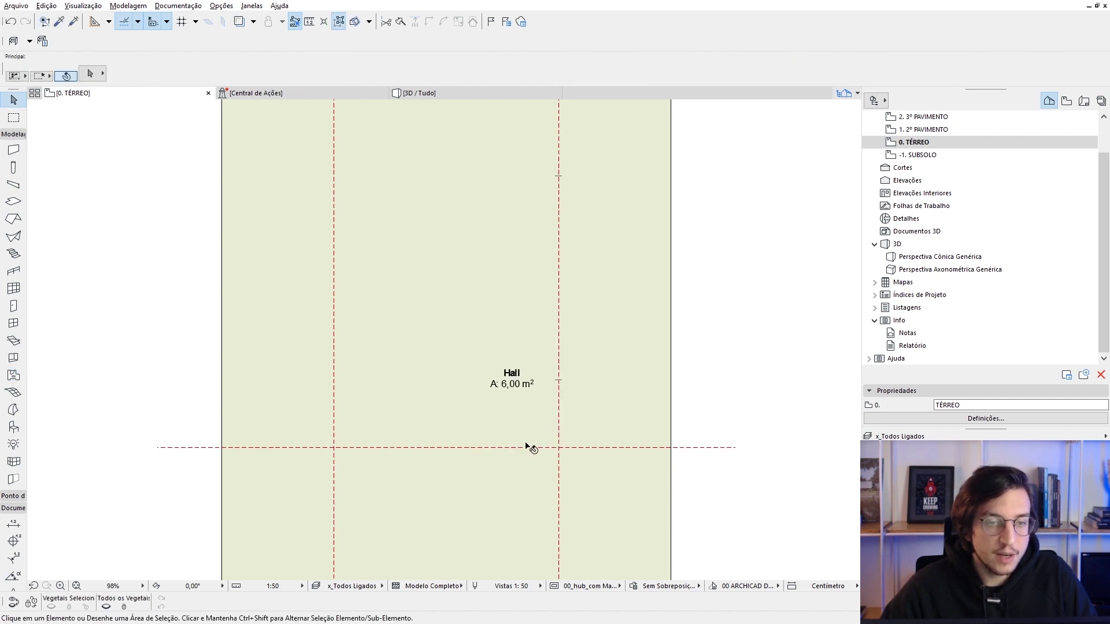
- Select the Hall zone over the terrain mesh and bring it to the front
click(512, 379)
key(Escape)
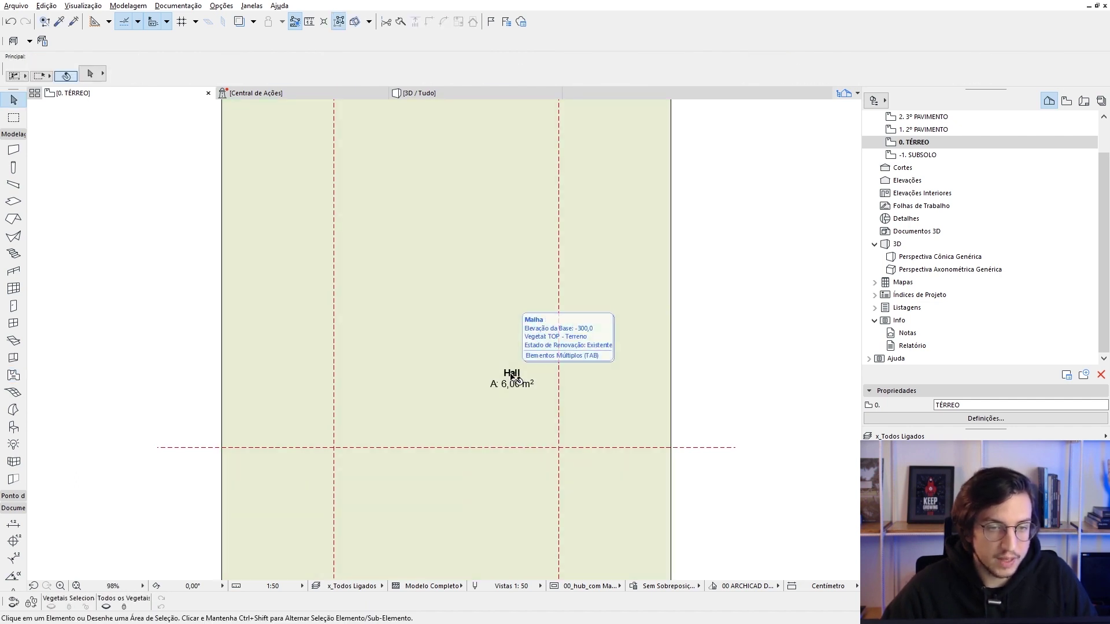
click(514, 379)
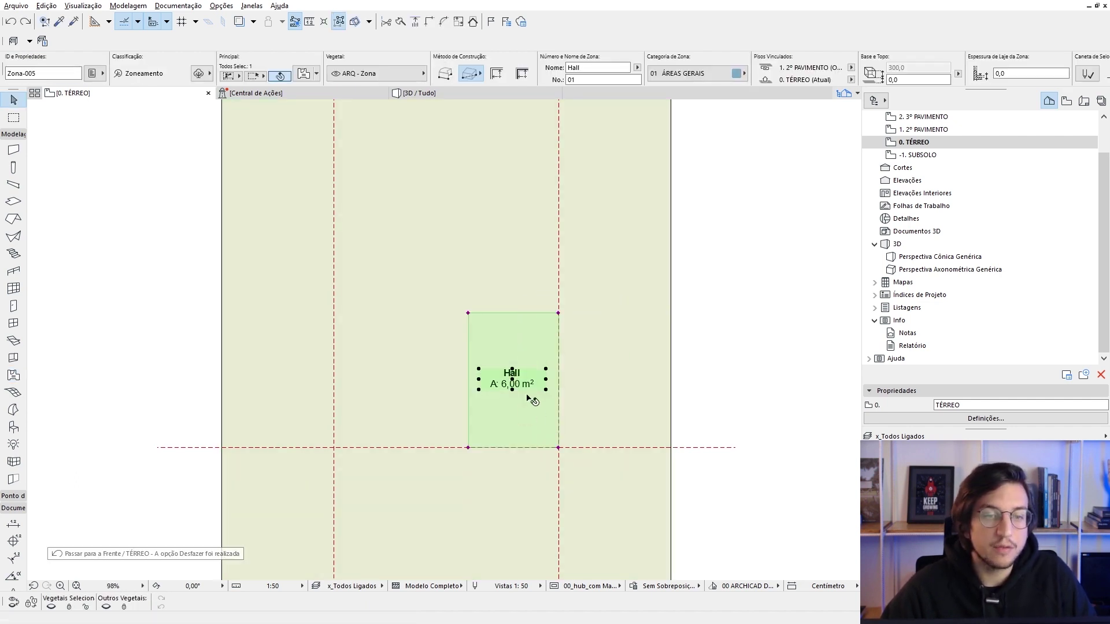
scroll(508, 395, down, 3)
scroll(529, 376, up, 2)
scroll(521, 396, up, 4)
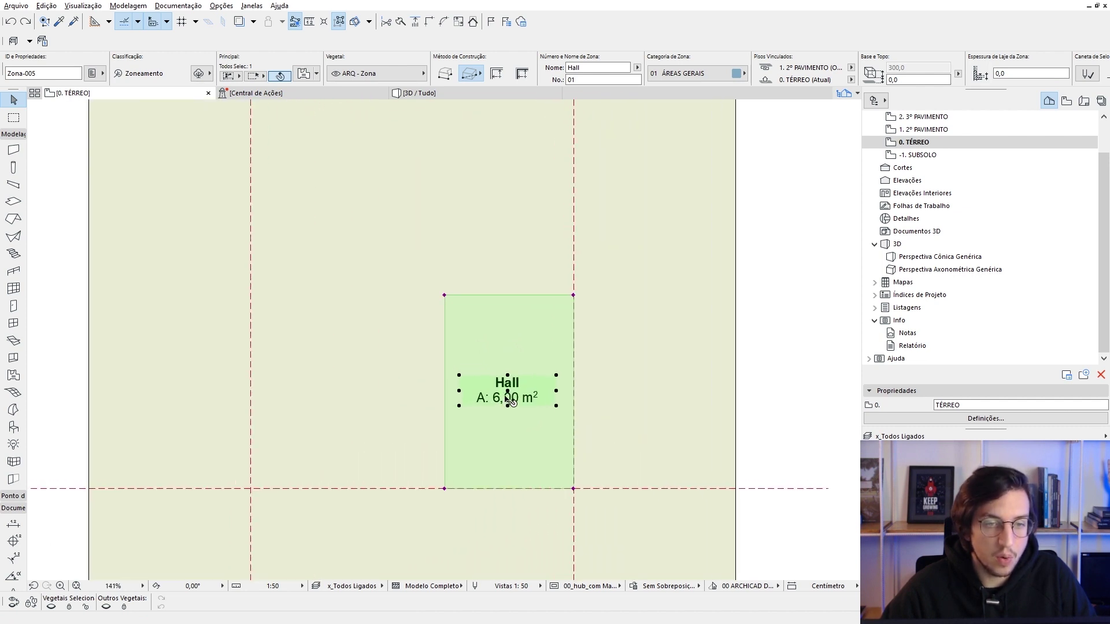
middle_drag(505, 392, 520, 364)
right_click(511, 359)
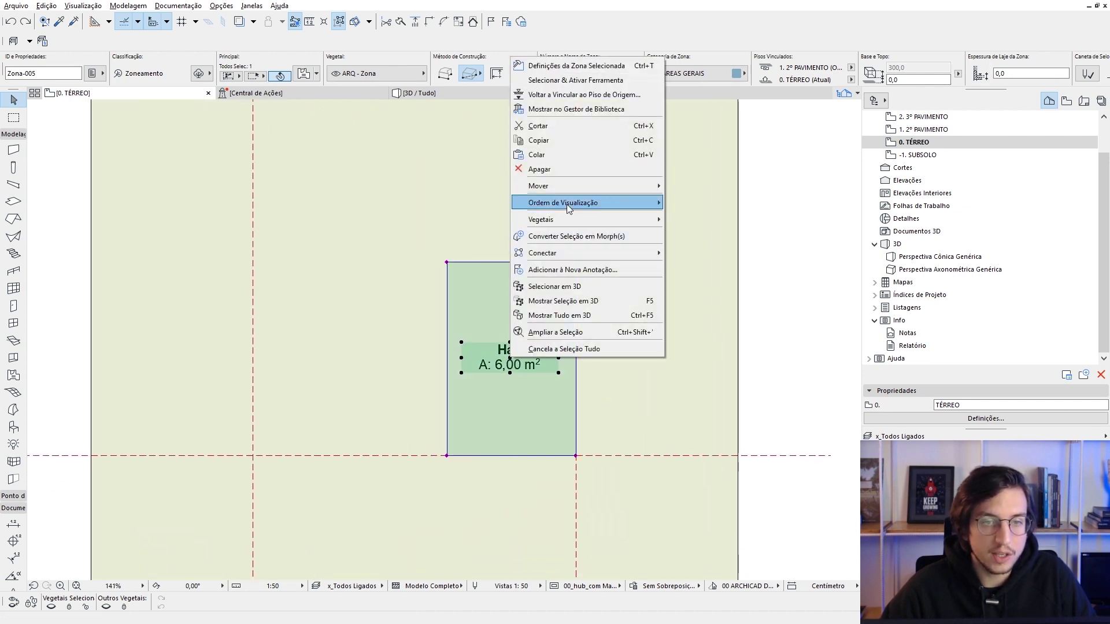
click(696, 203)
click(590, 433)
- Switch to the 3D view and orbit in for a closer look at the terrain
scroll(576, 435, down, 3)
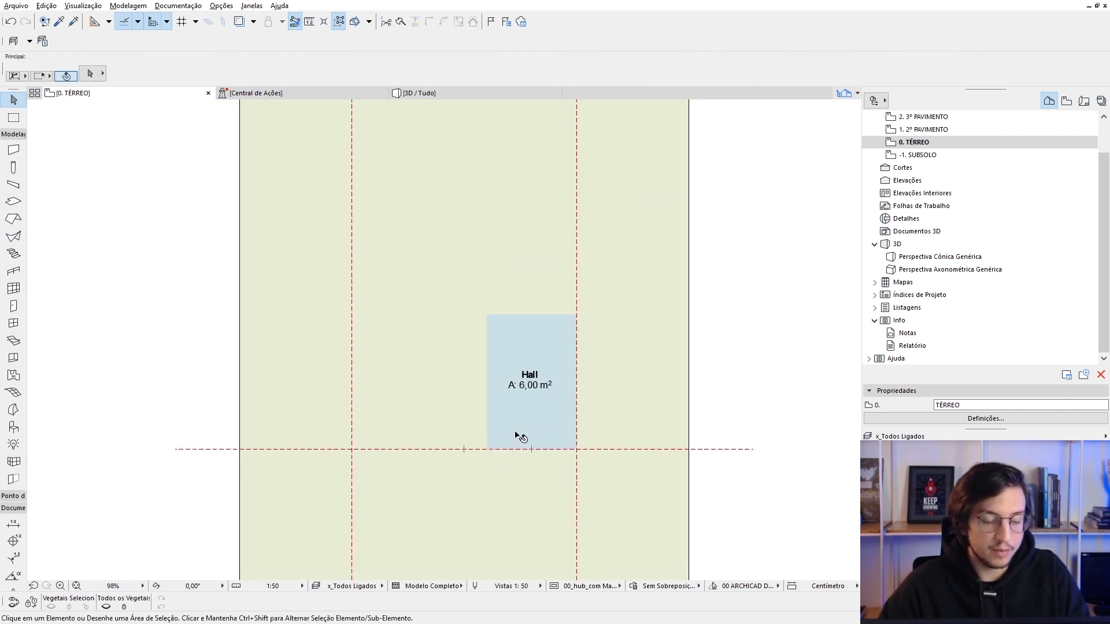
key(F3)
mouse_move(435, 446)
shift+middle_down()
mouse_move(364, 470)
mouse_move(375, 482)
mouse_move(536, 397)
shift+middle_up()
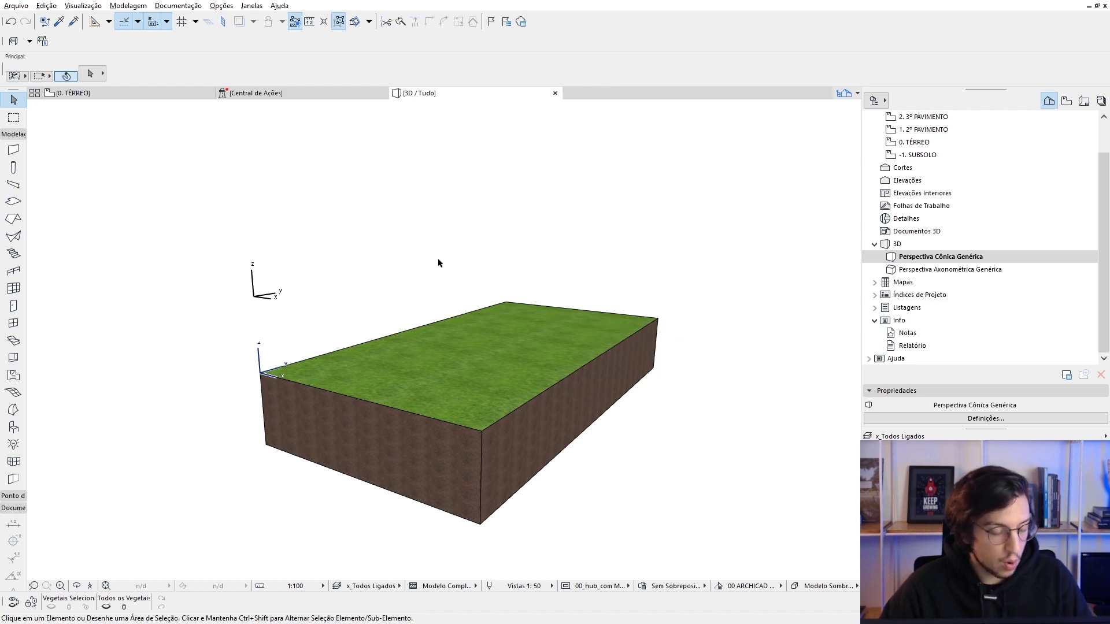
- Tick Zona in the 3D element filter so zones display in the 3D view
key(ctrl+alt+f)
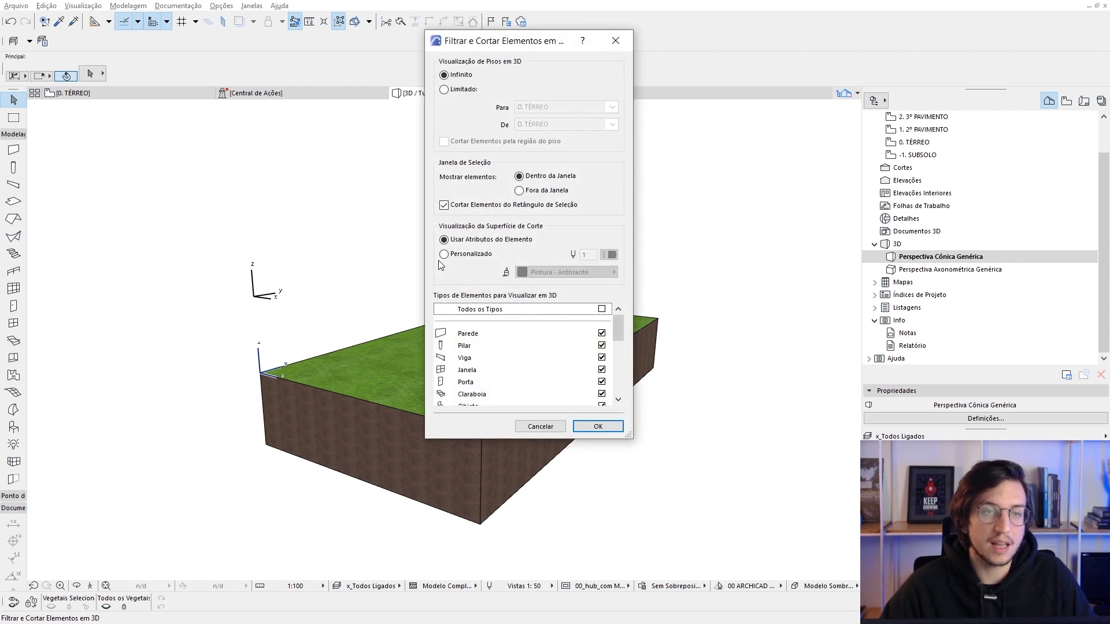
drag(470, 51, 460, 85)
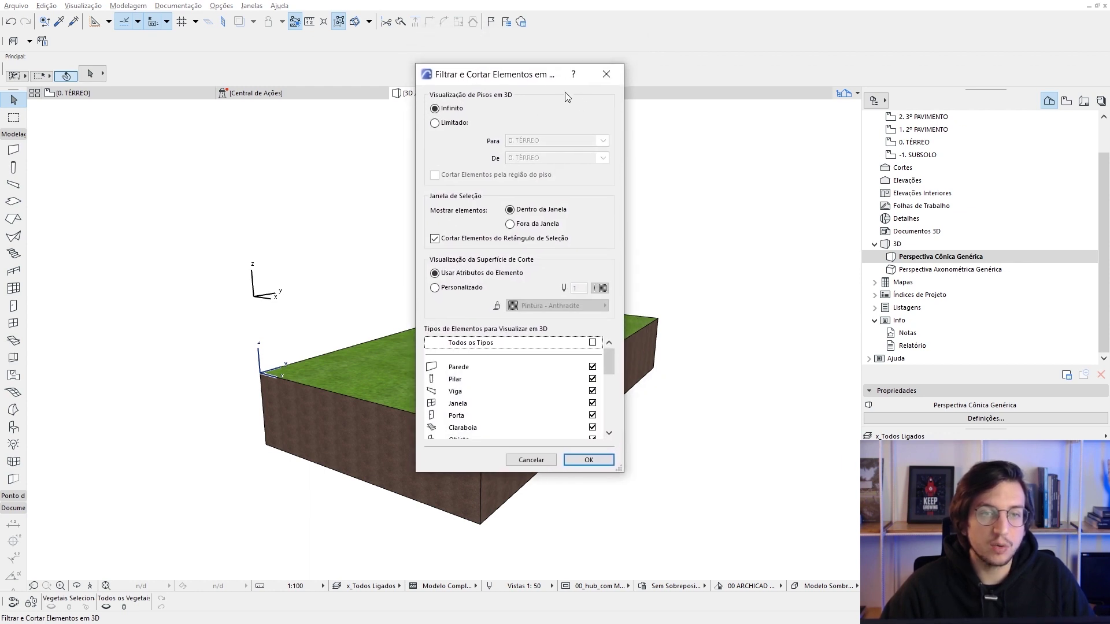
key(Return)
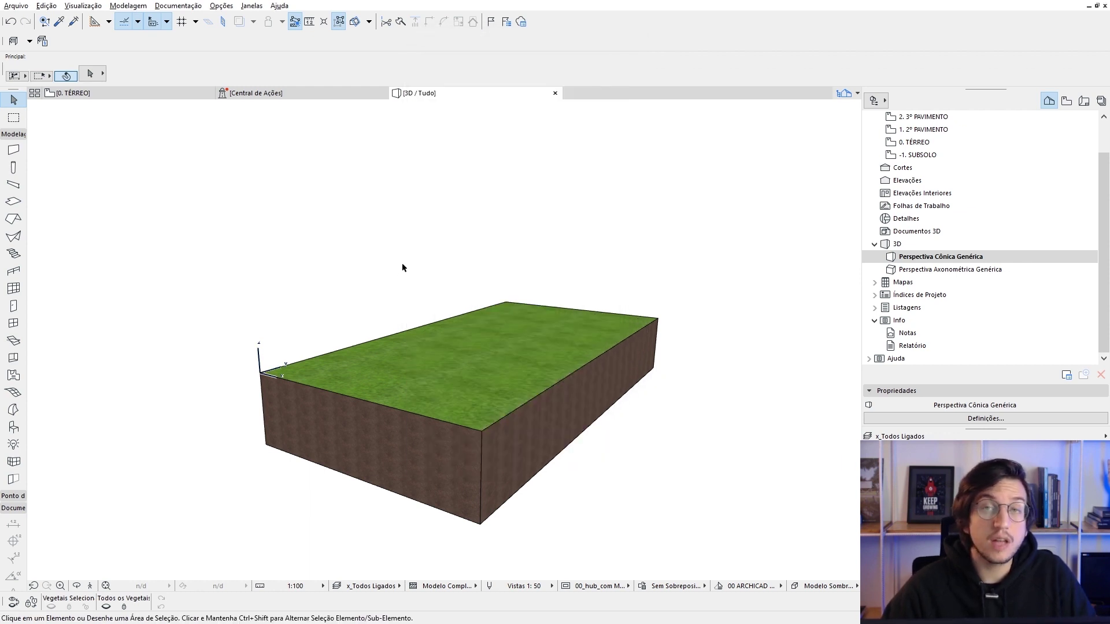
right_click(422, 96)
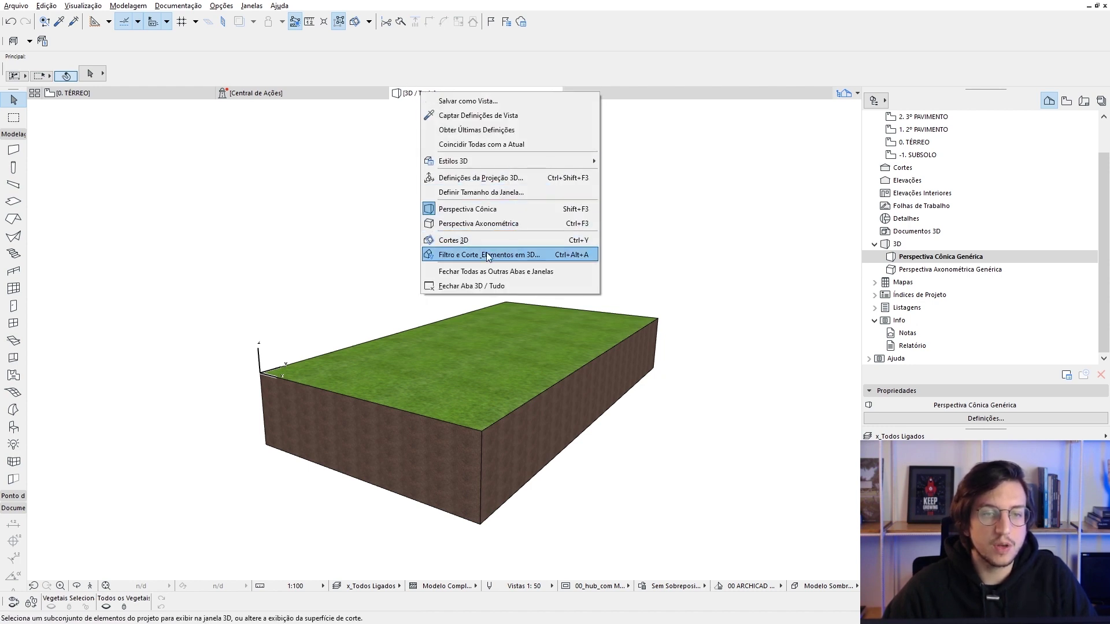
click(502, 255)
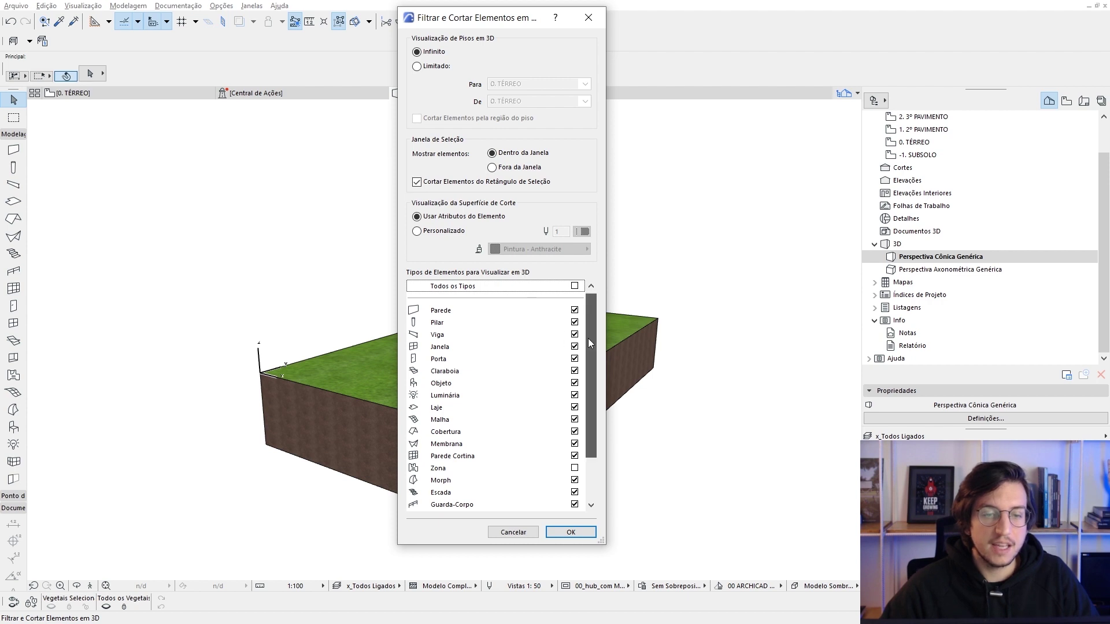
drag(587, 338, 589, 367)
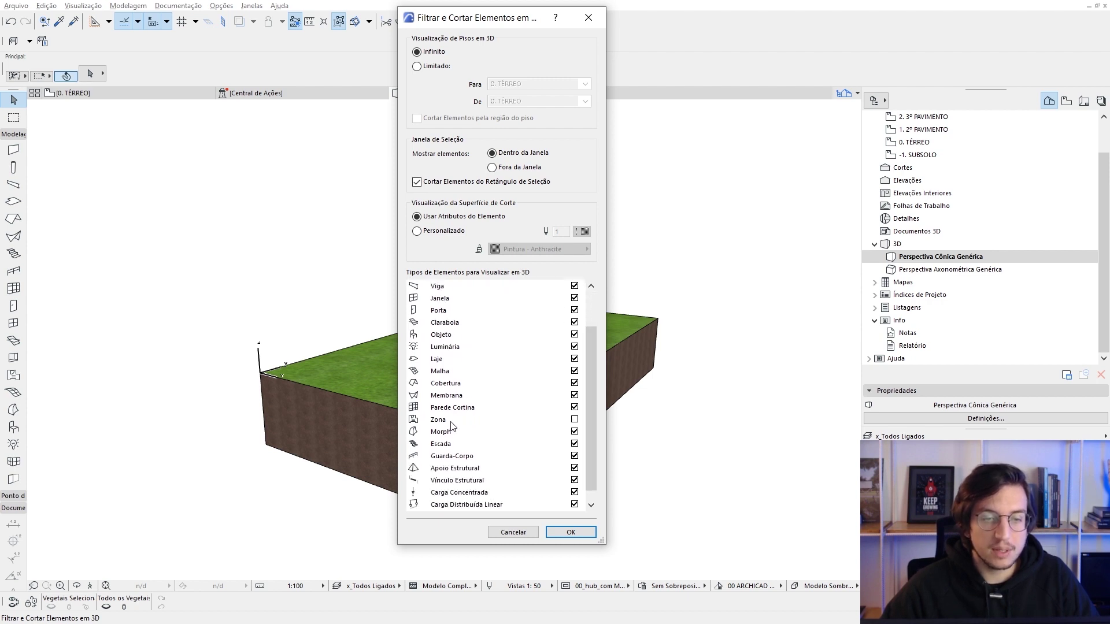
click(574, 419)
click(571, 532)
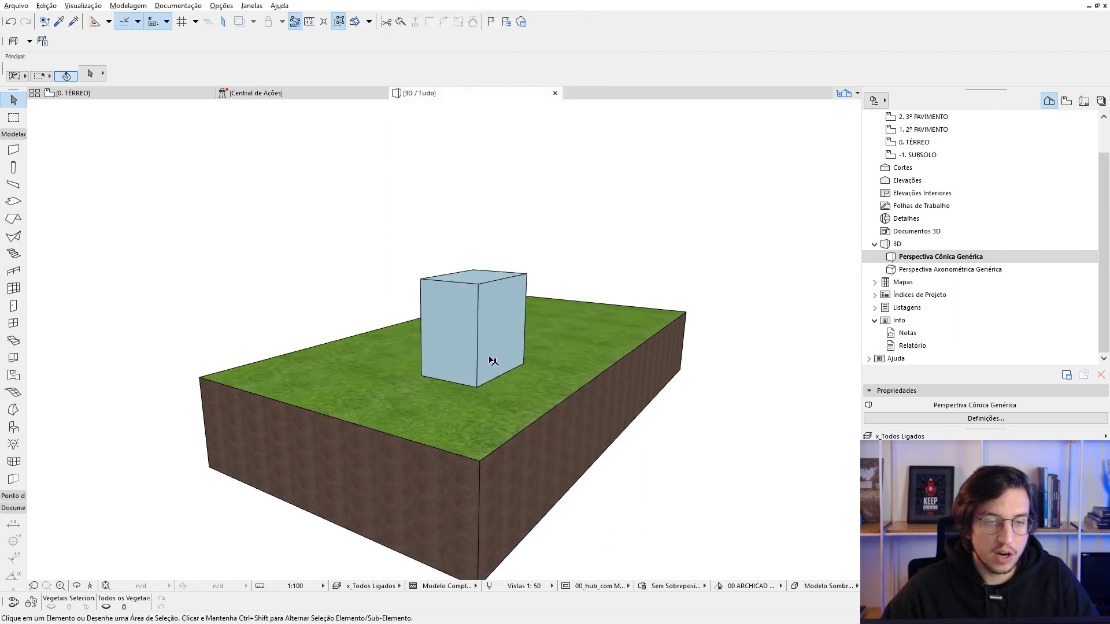
- Orbit the 3D model to a lower angle, then return to the 0. TÉRREO floor plan
scroll(495, 364, up, 3)
mouse_move(488, 374)
shift+middle_down()
mouse_move(582, 360)
mouse_move(476, 389)
mouse_move(429, 421)
mouse_move(488, 439)
shift+middle_up()
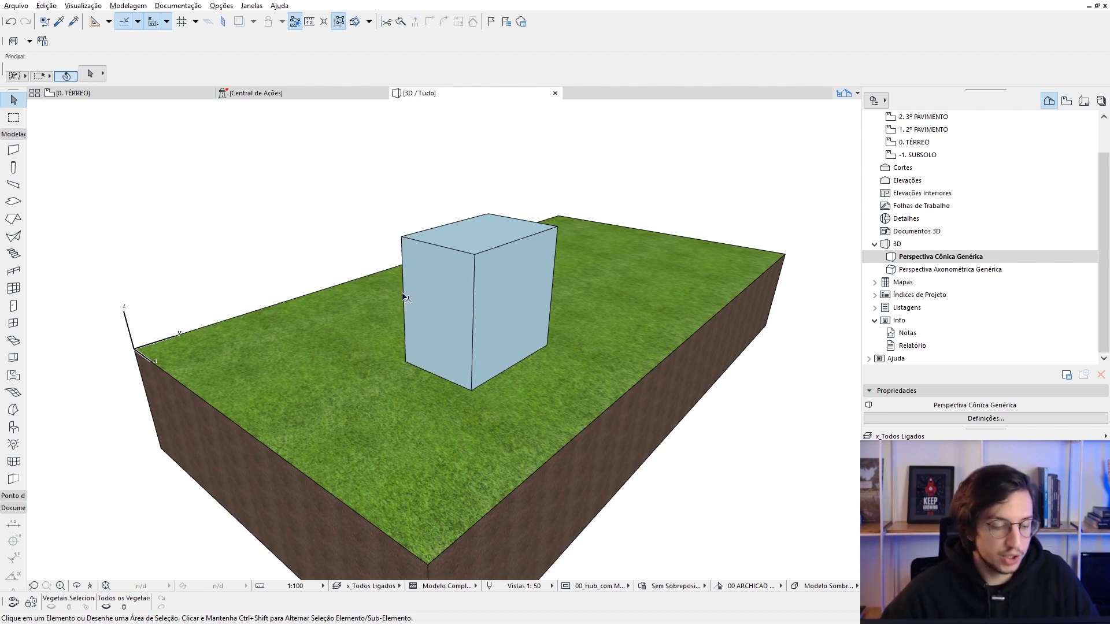
key(F2)
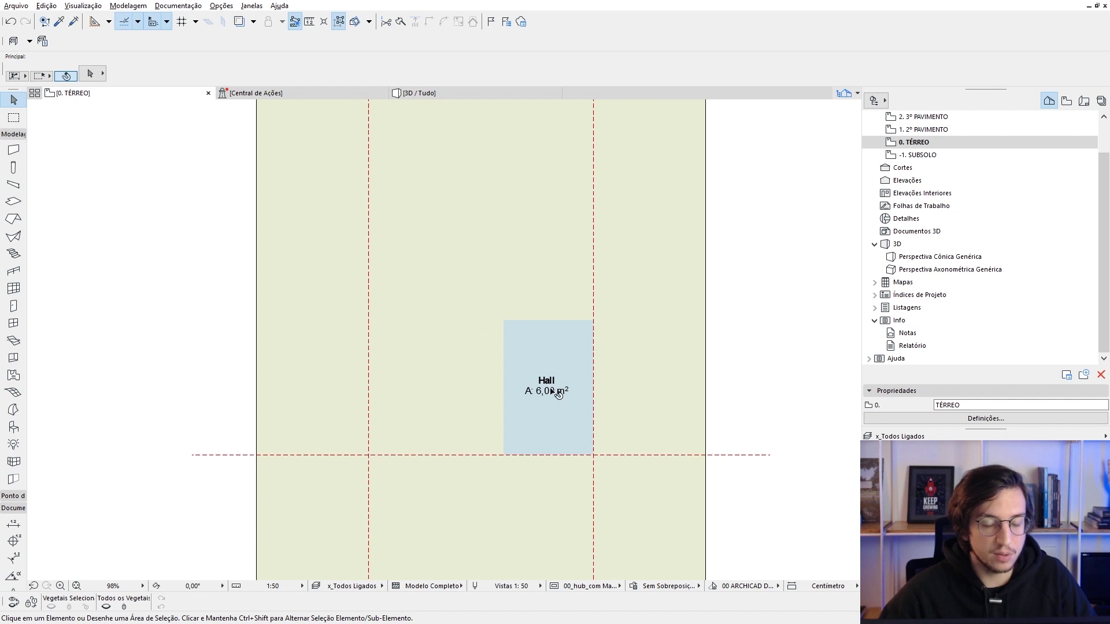
- Draw a 9 m² rotated-rectangle zone named Garagem left of the Hall and place its label
click(15, 376)
scroll(401, 306, up, 2)
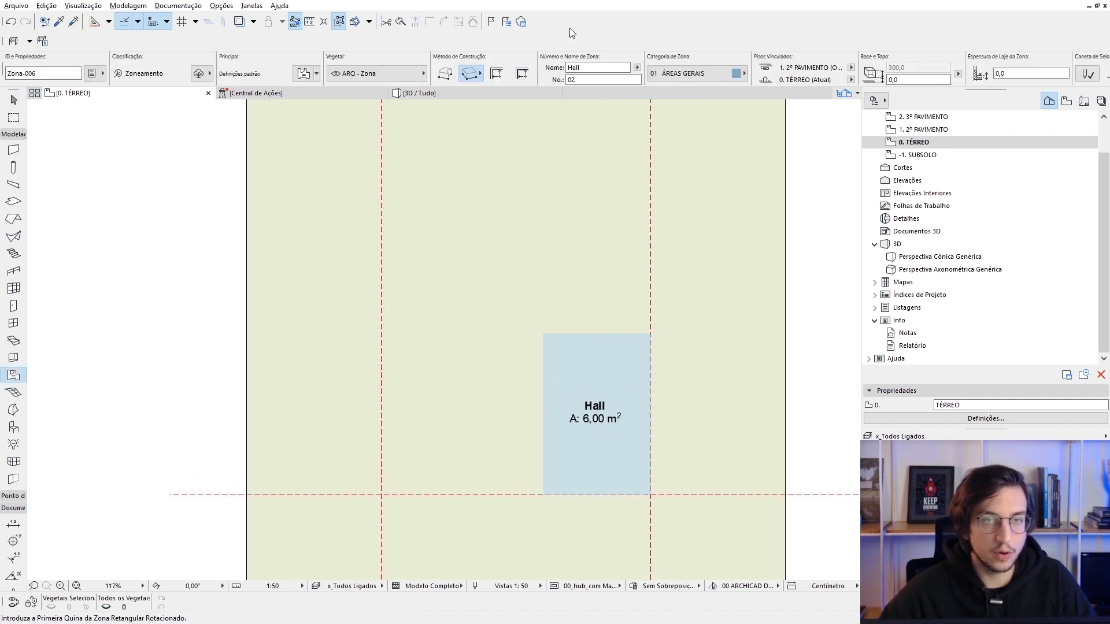
click(522, 73)
text(Garagem)
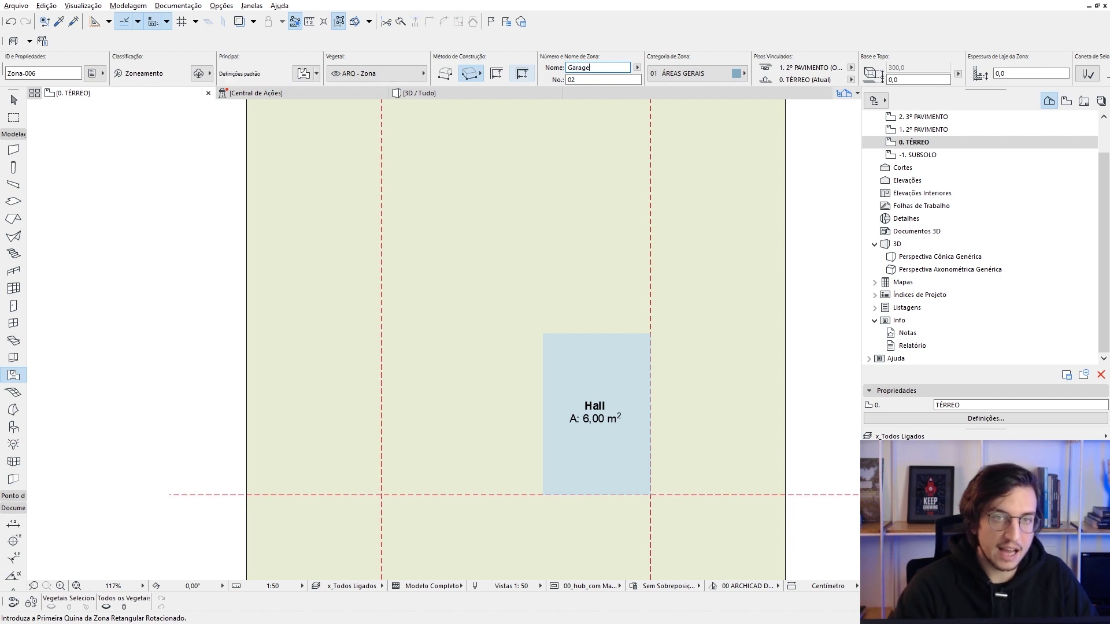
click(544, 495)
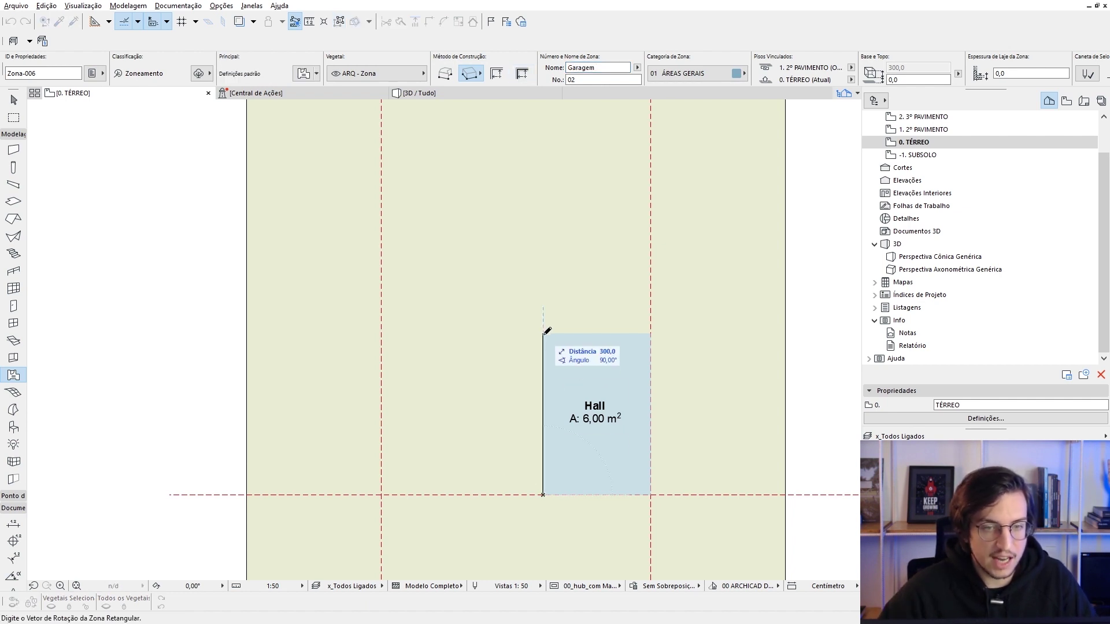
click(543, 333)
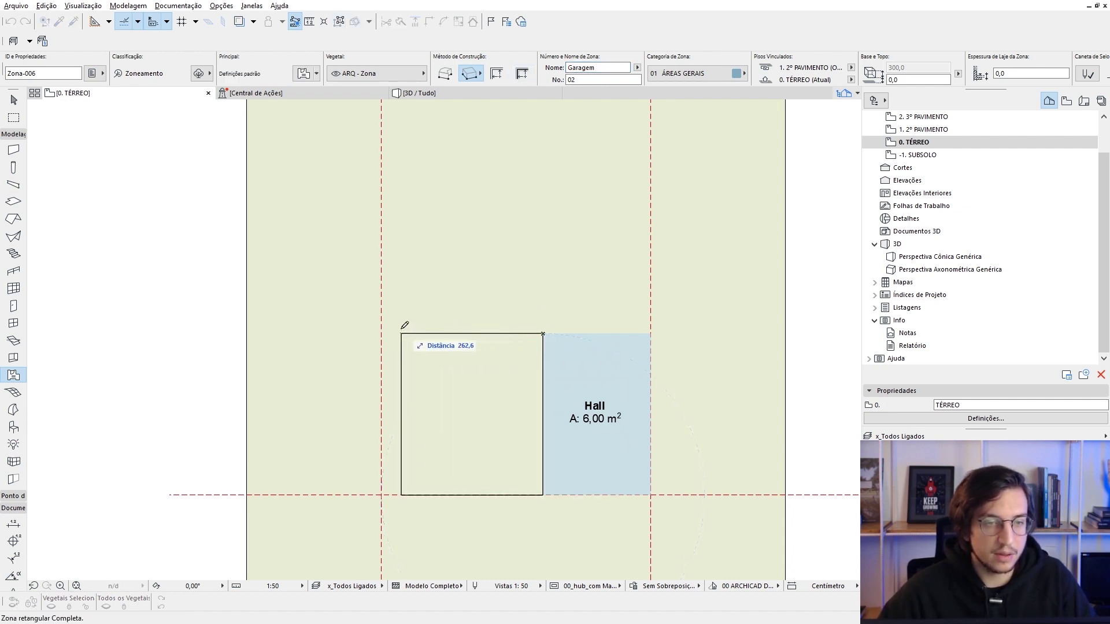
click(382, 334)
click(466, 409)
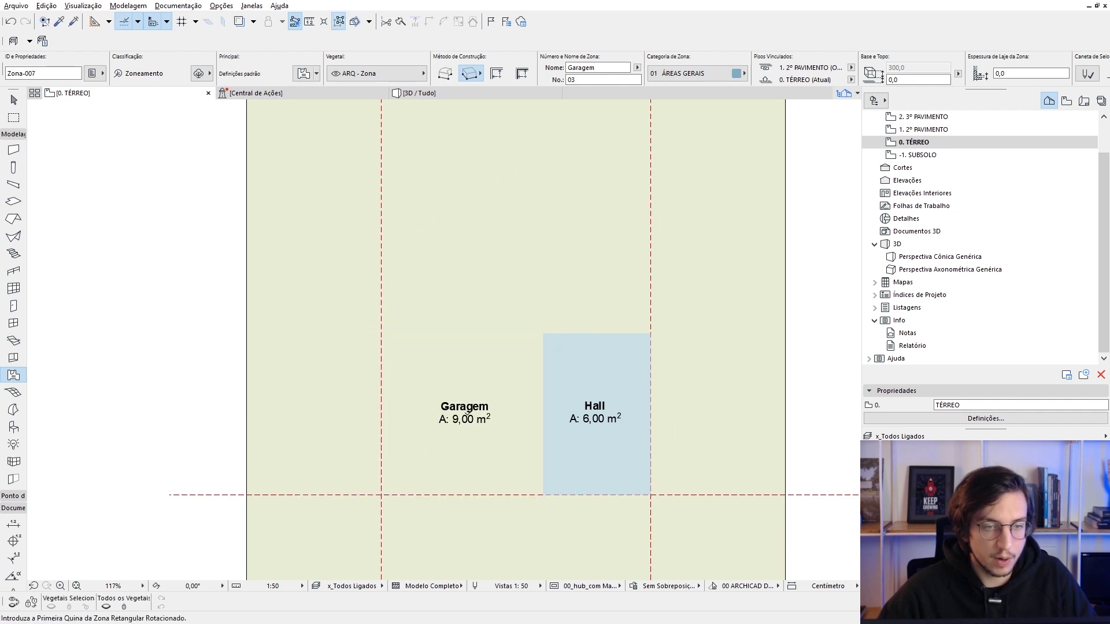
key(Escape)
click(469, 411)
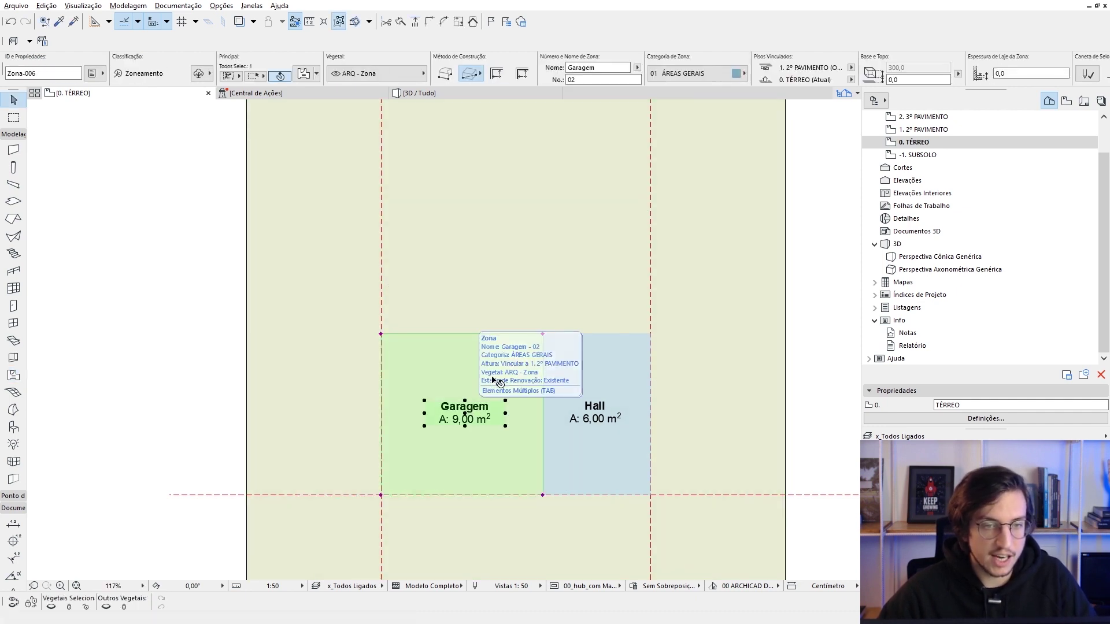
- Bring the Garagem zone to the front of the display order
right_click(468, 410)
mouse_move(520, 255)
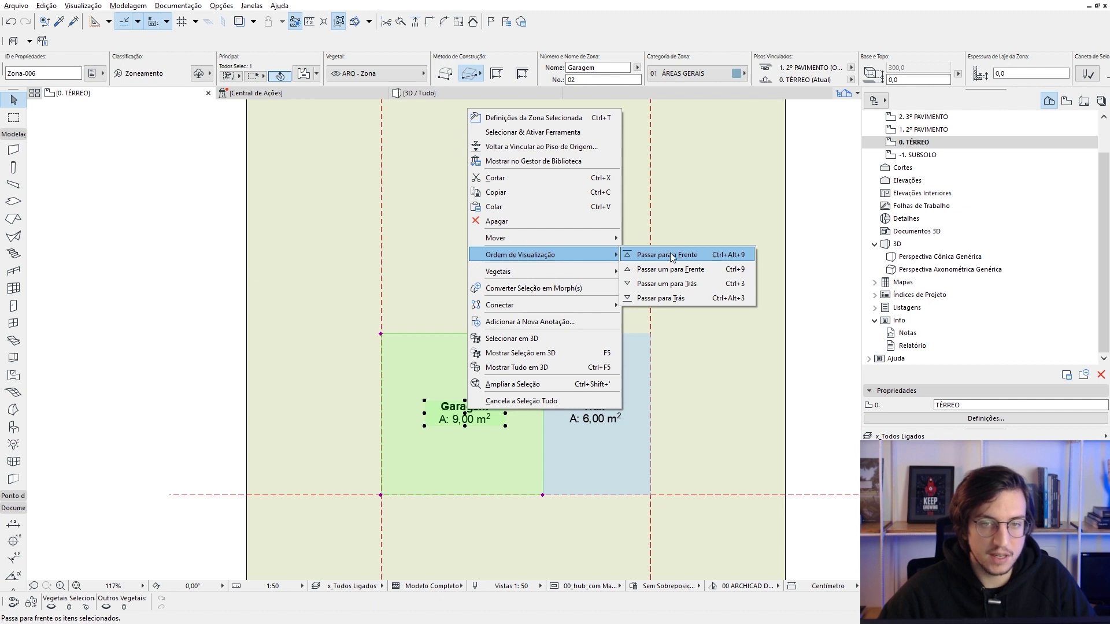
click(680, 255)
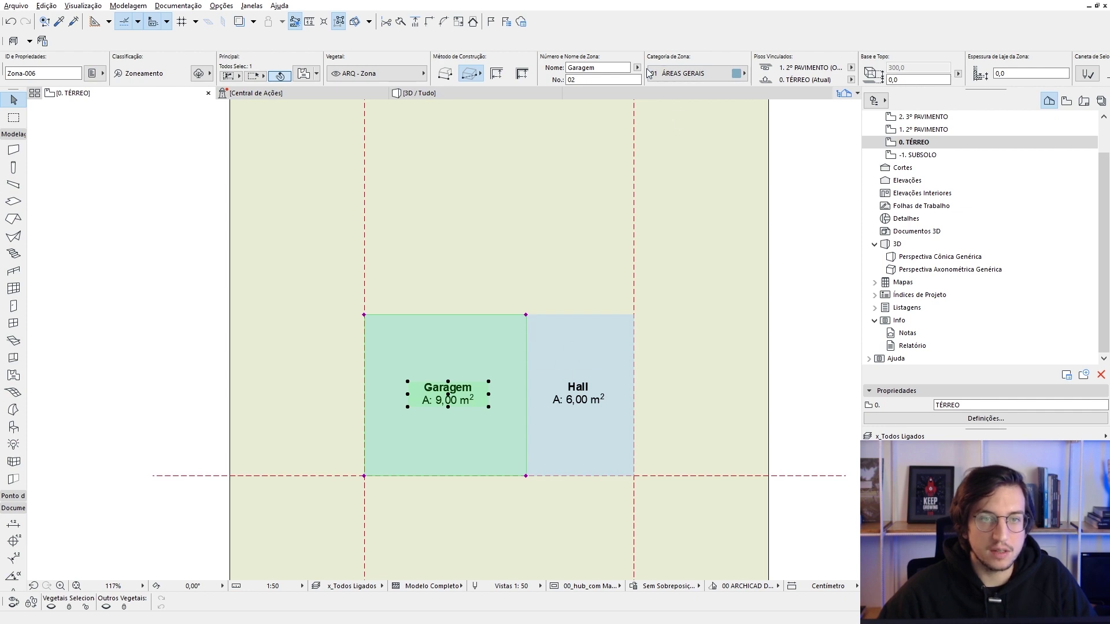
scroll(648, 68, down, 3)
scroll(648, 68, down, 3)
scroll(647, 68, down, 3)
scroll(647, 68, down, 3)
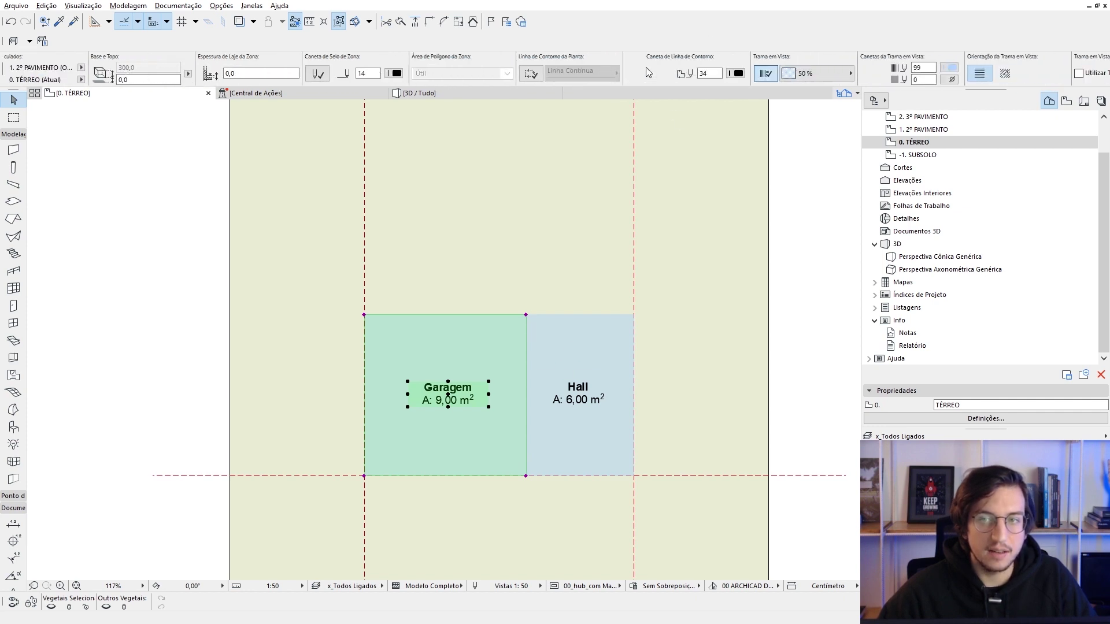
scroll(646, 67, down, 3)
- Give Garagem a terracotta fill colour and the Pintura - Vermelhão surface
click(699, 68)
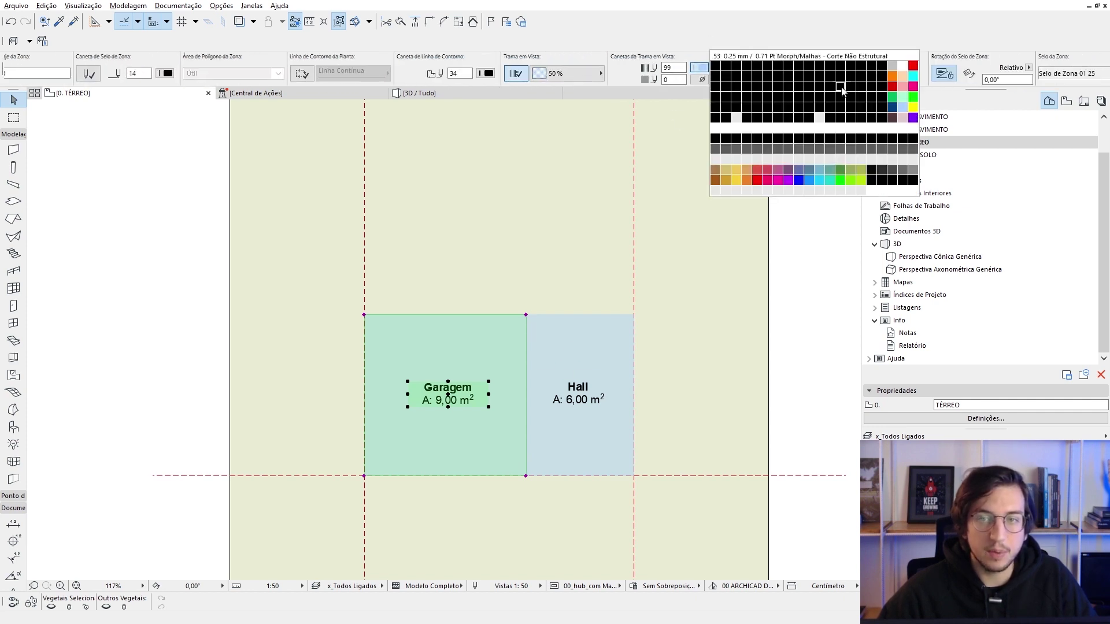
click(892, 75)
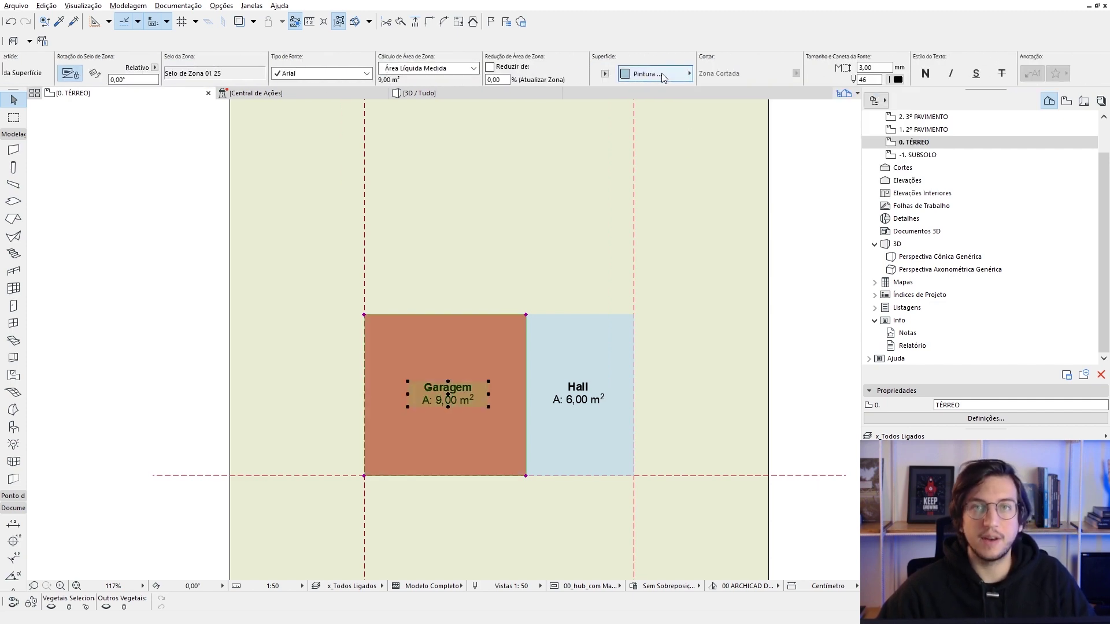
click(667, 77)
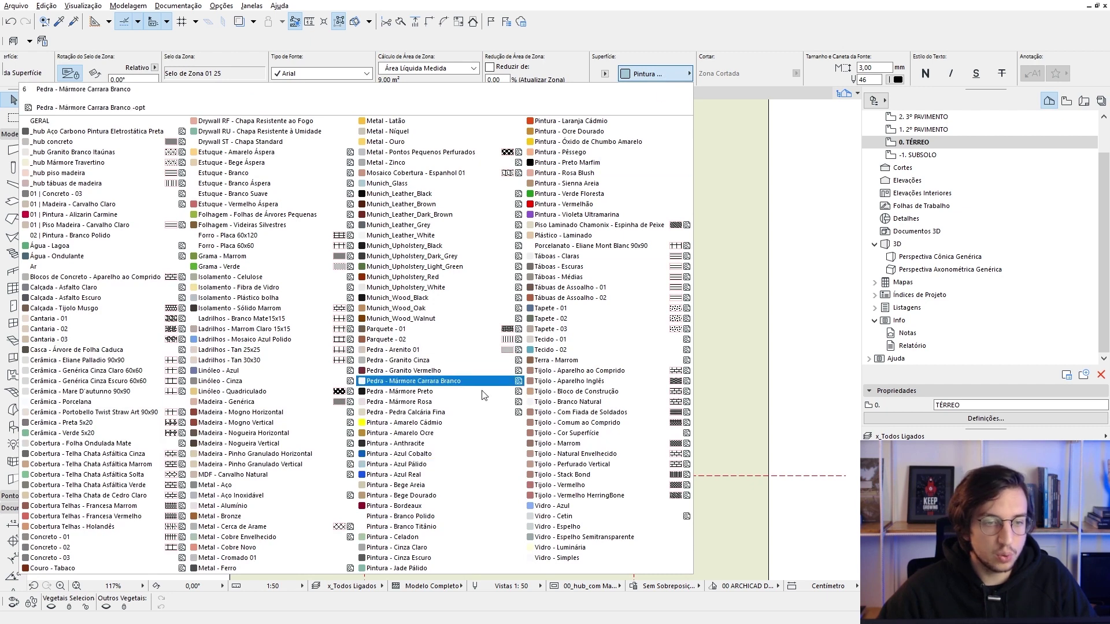
click(581, 208)
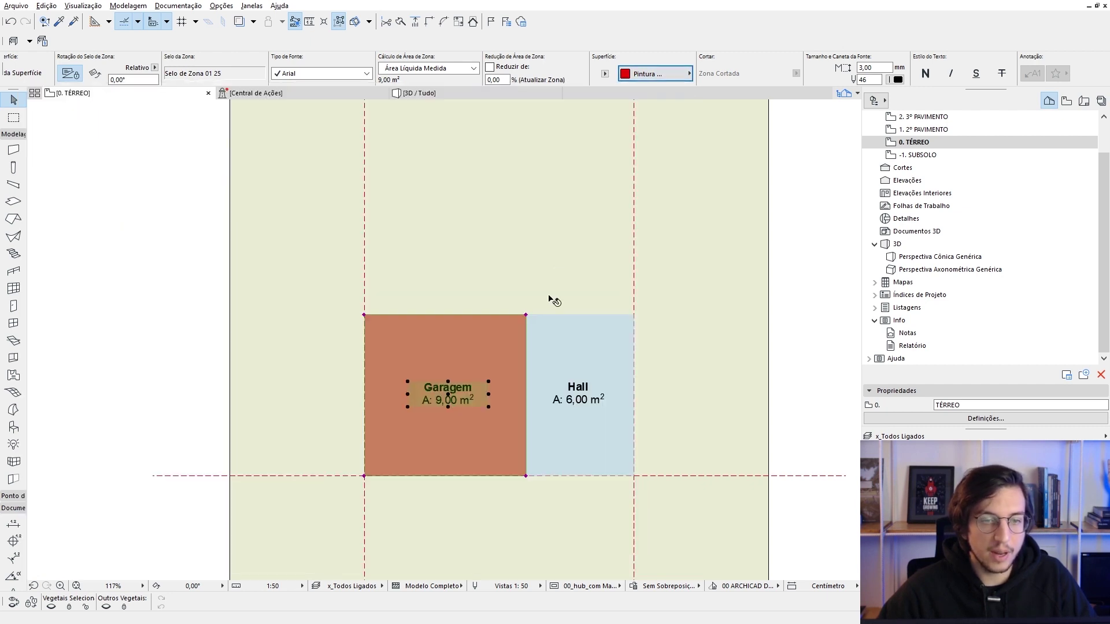
click(595, 475)
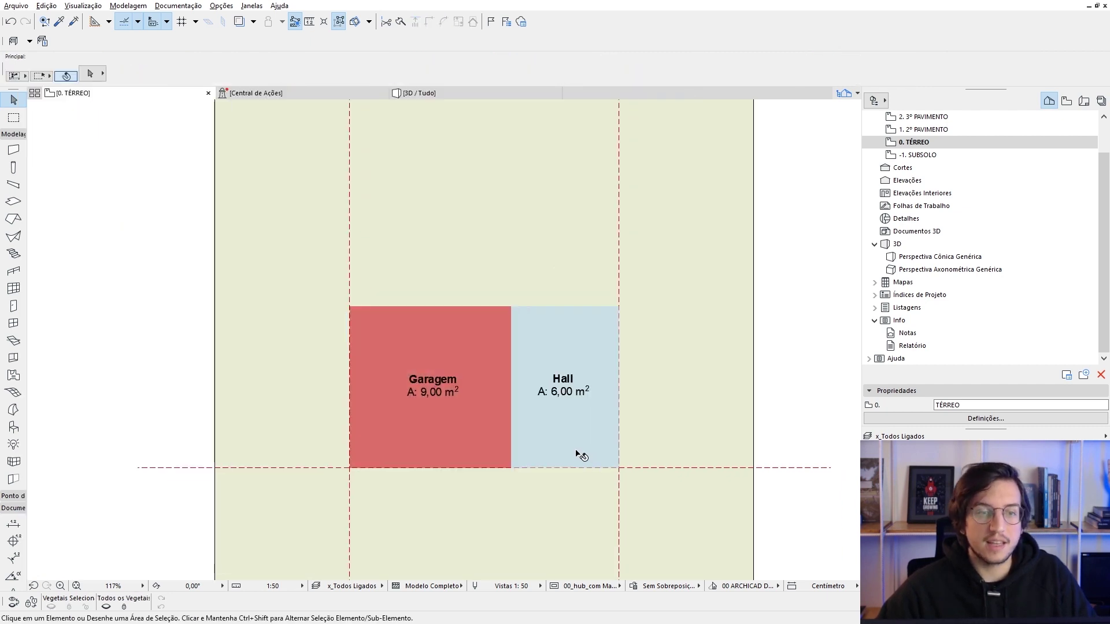
key(F3)
mouse_move(555, 439)
shift+middle_down()
mouse_move(448, 429)
mouse_move(532, 402)
mouse_move(531, 415)
shift+middle_up()
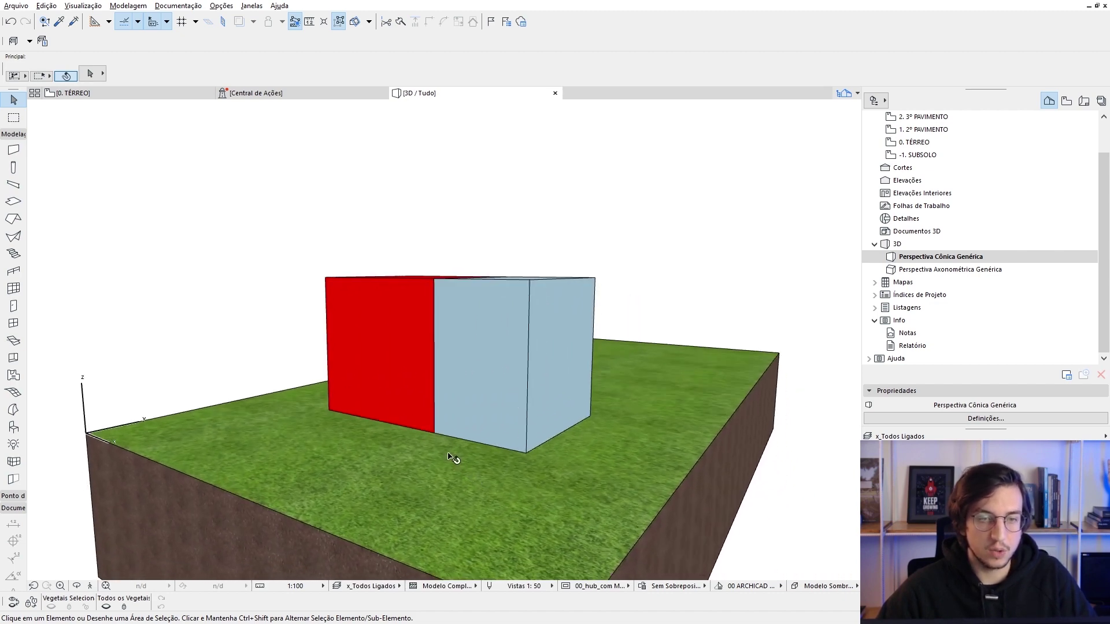
mouse_move(448, 457)
shift+middle_down()
mouse_move(515, 408)
mouse_move(518, 446)
mouse_move(555, 462)
shift+middle_up()
key(F2)
scroll(518, 446, down, 2)
scroll(491, 495, down, 2)
scroll(487, 432, up, 2)
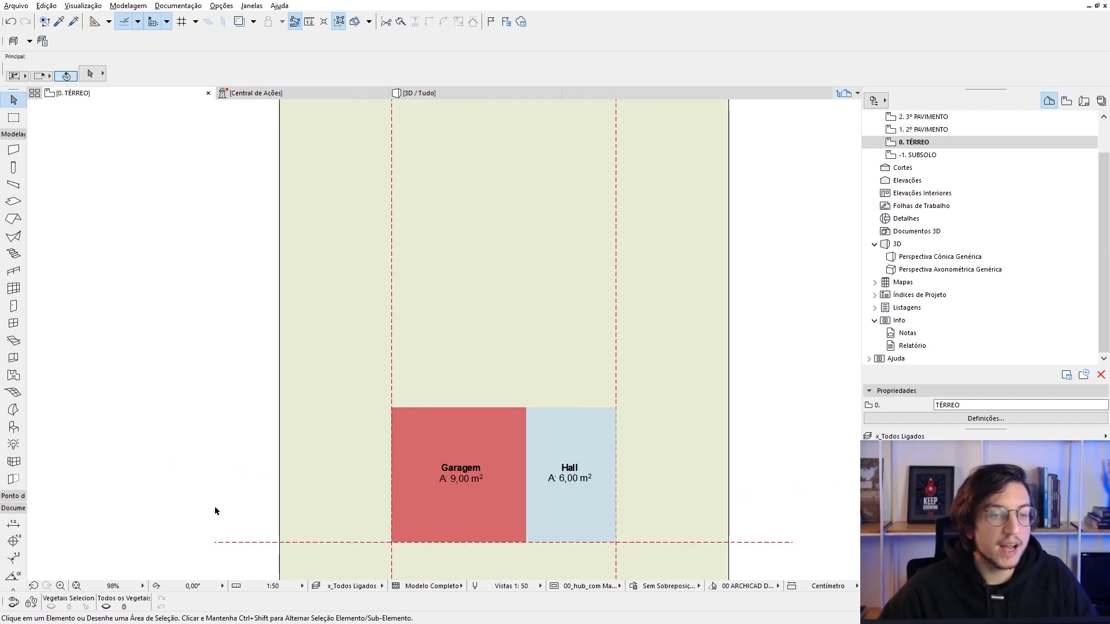
- Draw a 200-deep Lavanderia zone along Garagem's top side and place its label
click(13, 376)
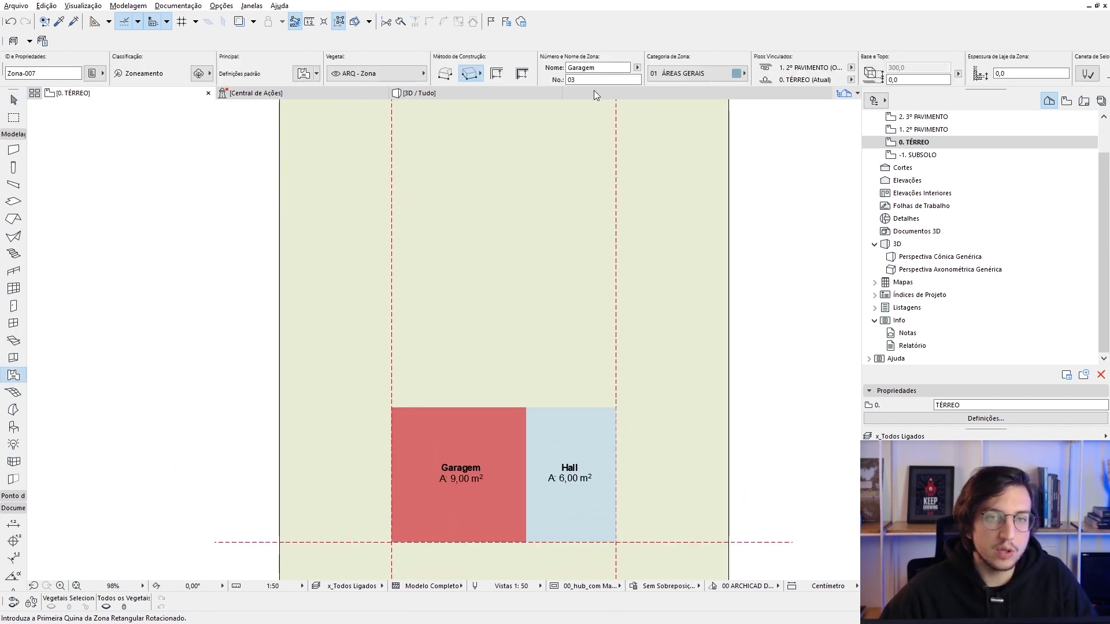
double_click(578, 68)
text(Lavanderia)
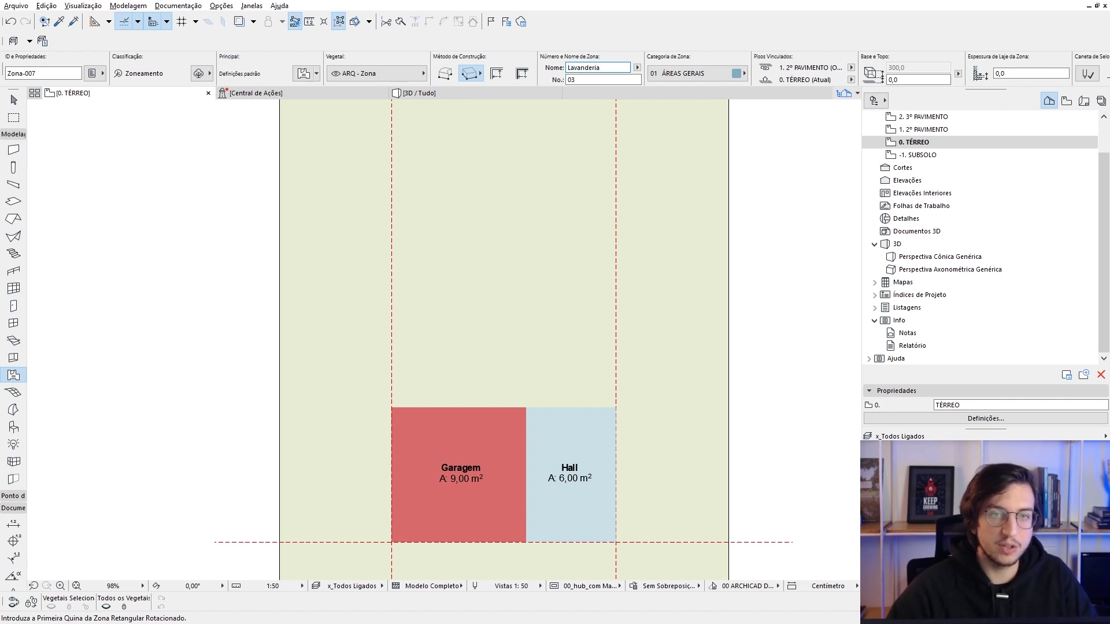
click(391, 408)
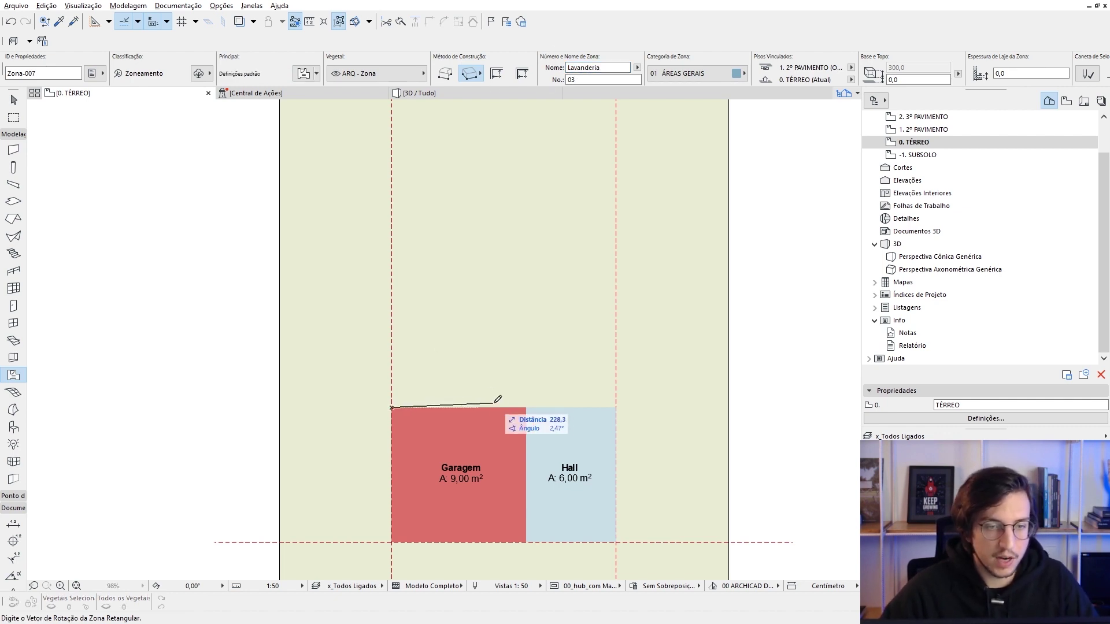
click(526, 408)
text(2)
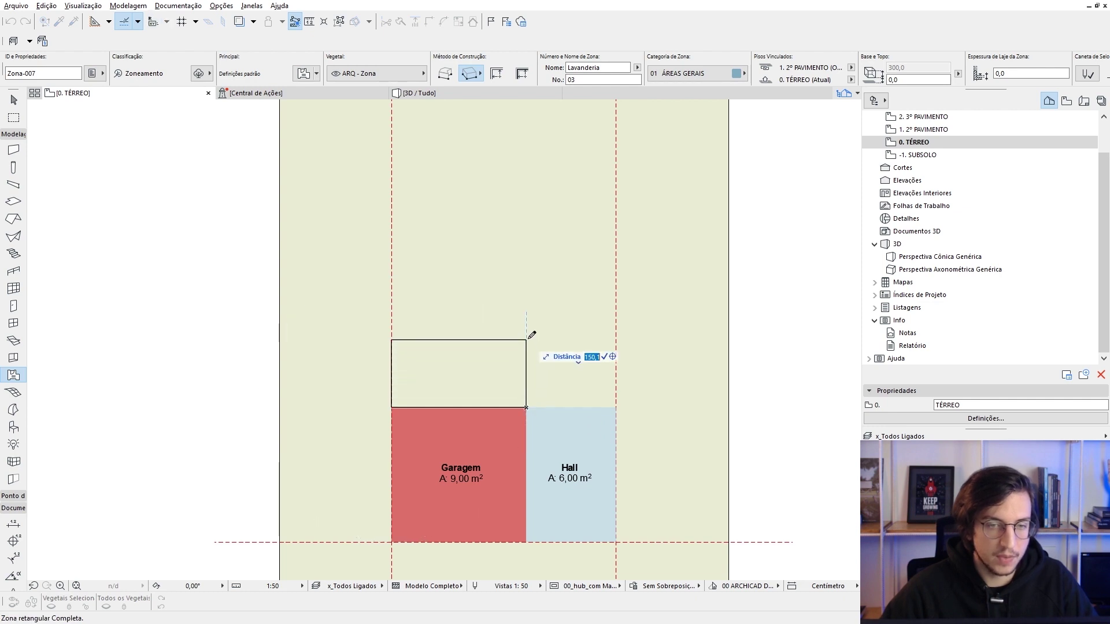
text(00)
key(Return)
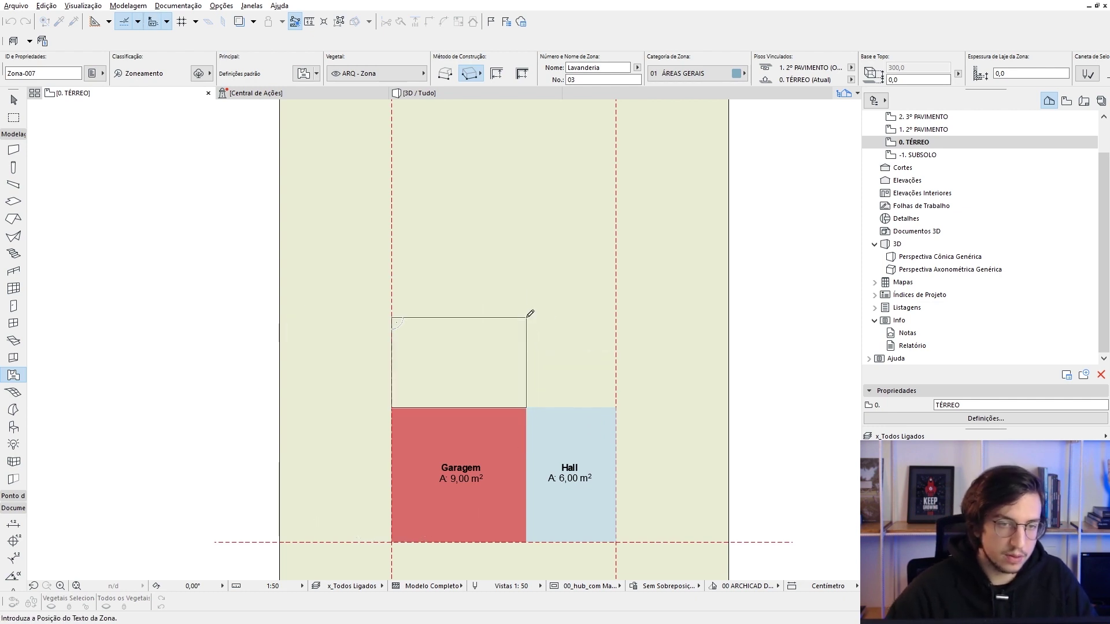
click(466, 356)
key(Escape)
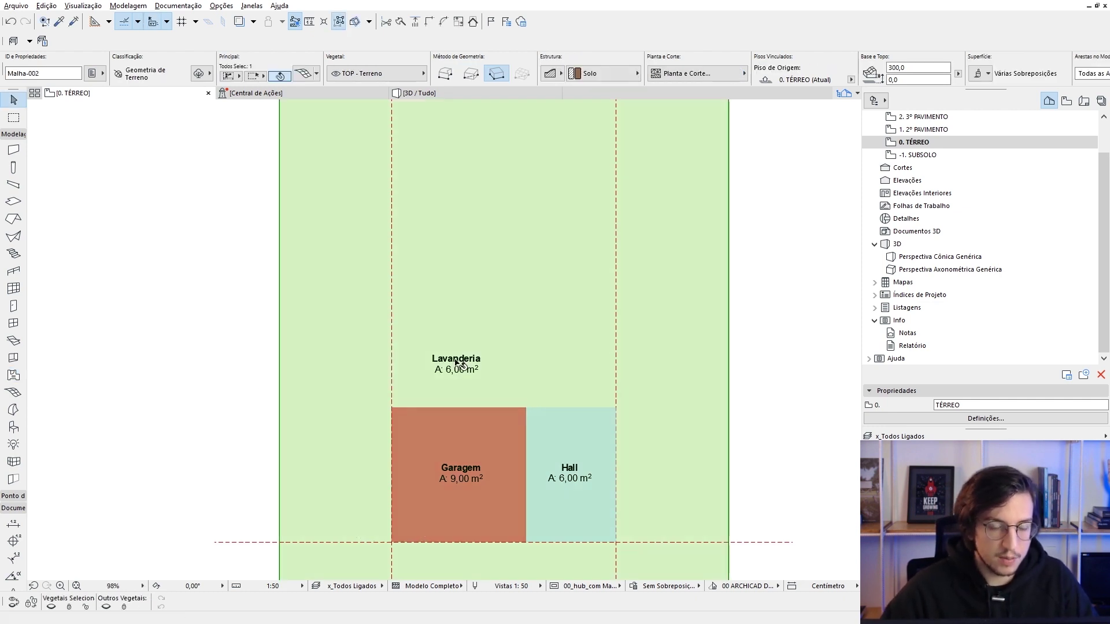
- Send the green terrain mesh behind the zones
scroll(457, 354, down, 2)
click(400, 287)
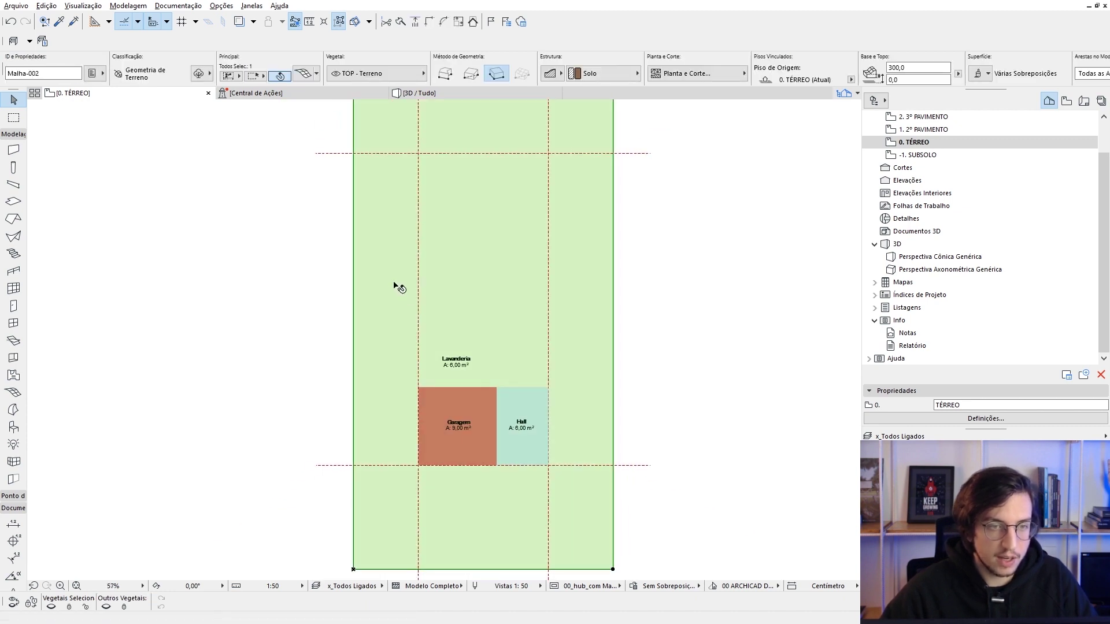
right_click(391, 279)
mouse_move(443, 410)
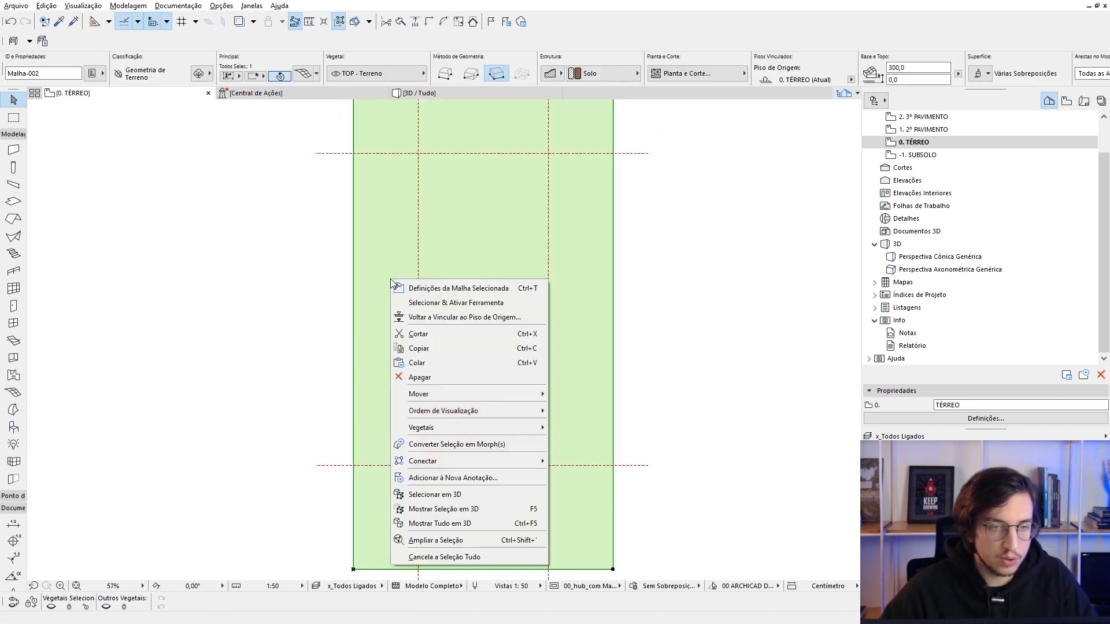
click(613, 460)
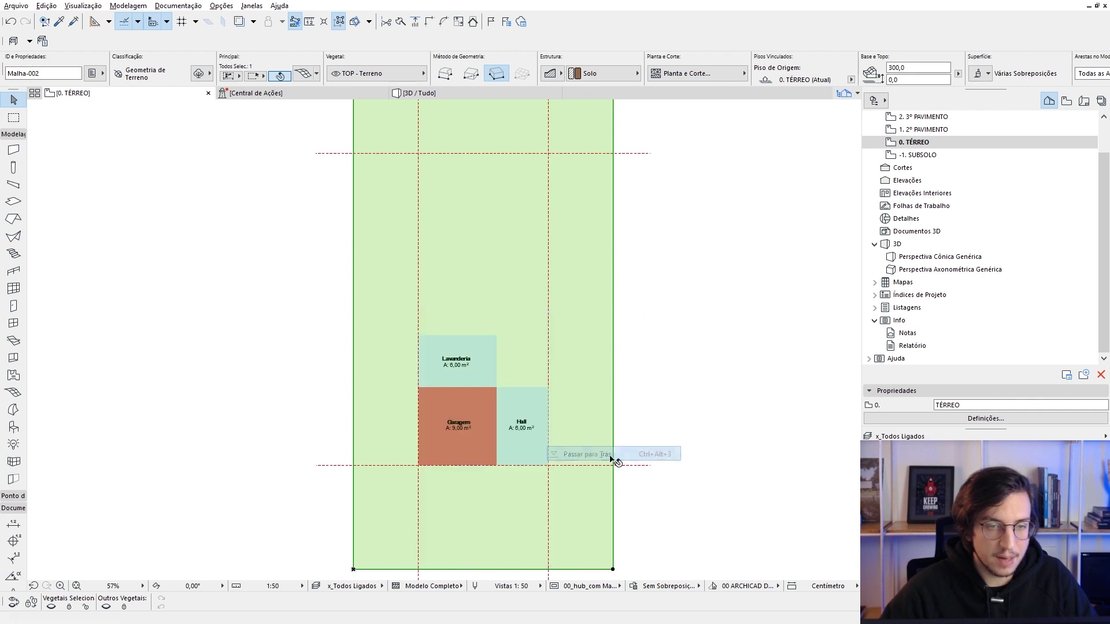
- Give Lavanderia a yellow-green fill pen and the Pintura - Amarelo Cádmio surface
click(480, 381)
scroll(480, 381, up, 3)
scroll(719, 76, down, 3)
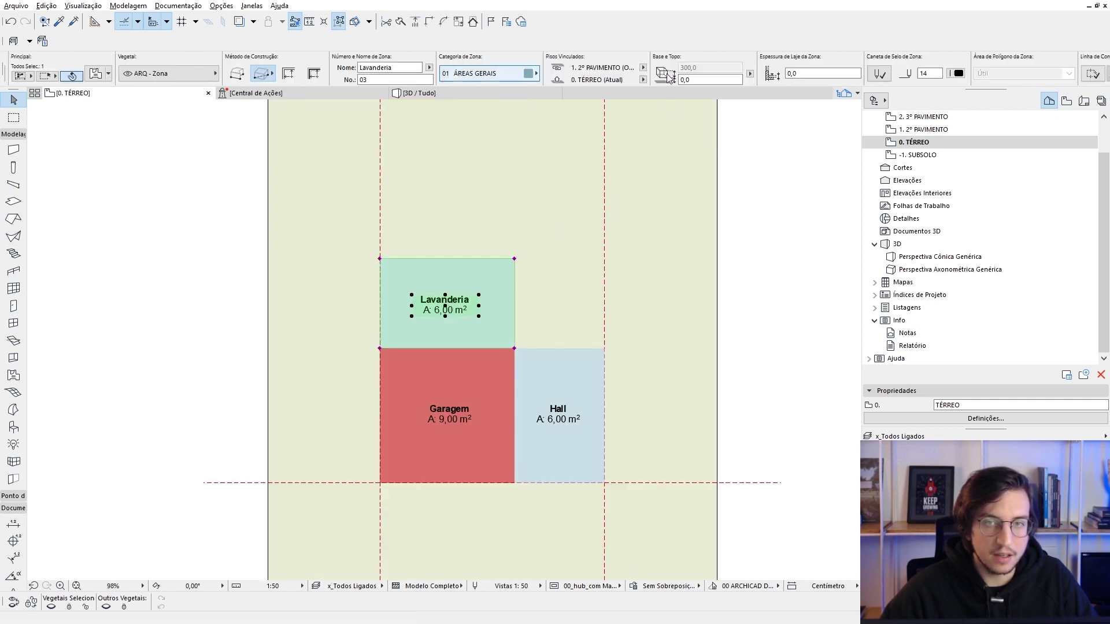
scroll(718, 76, down, 3)
scroll(719, 76, down, 3)
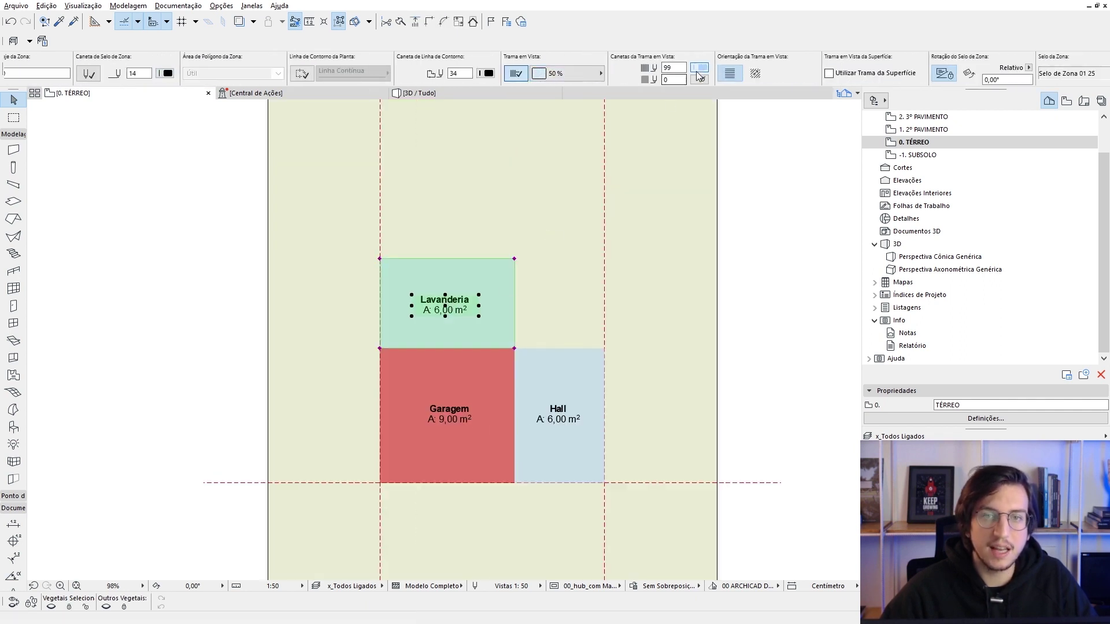
click(705, 74)
click(734, 168)
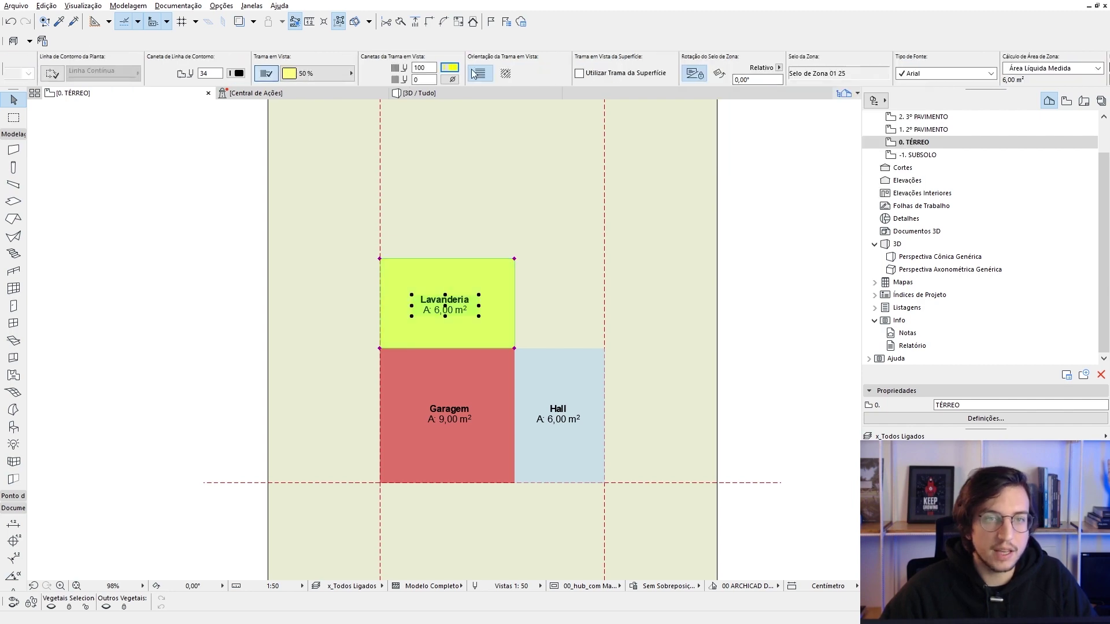
scroll(634, 75, down, 2)
scroll(634, 75, down, 3)
click(634, 74)
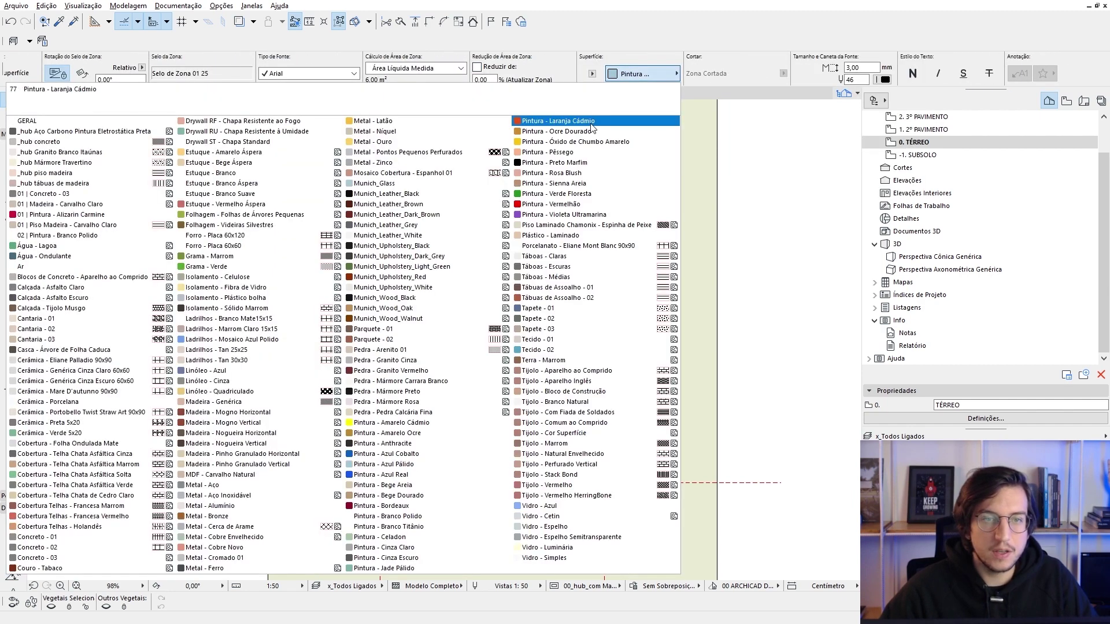
click(440, 422)
- Copy Lavanderia directly above itself and rename the copy Cozinha
scroll(461, 420, up, 1)
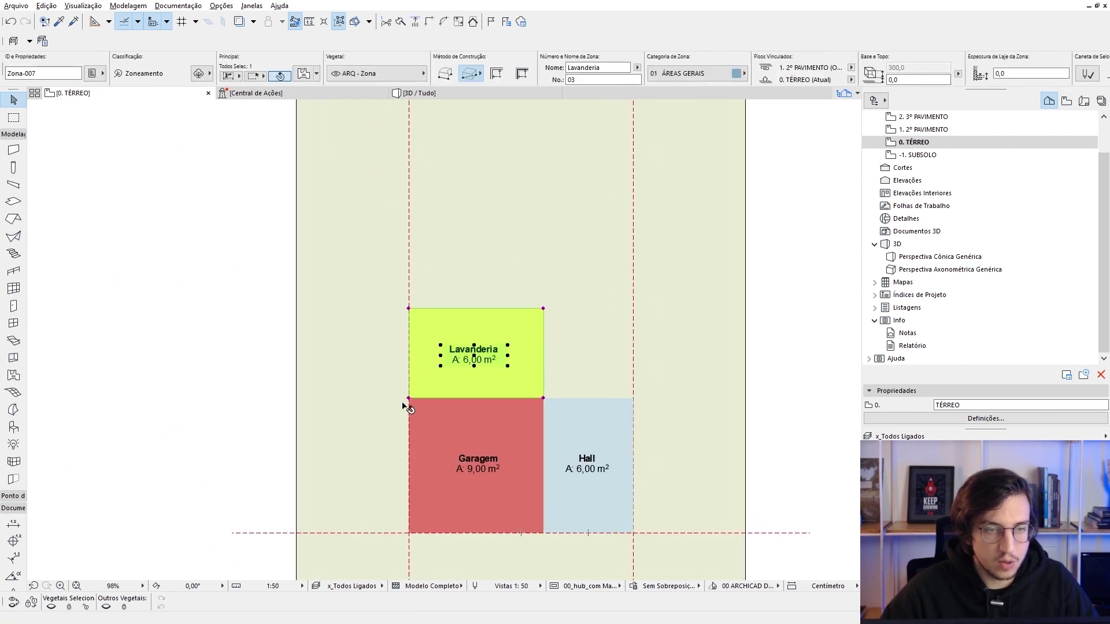
click(408, 398)
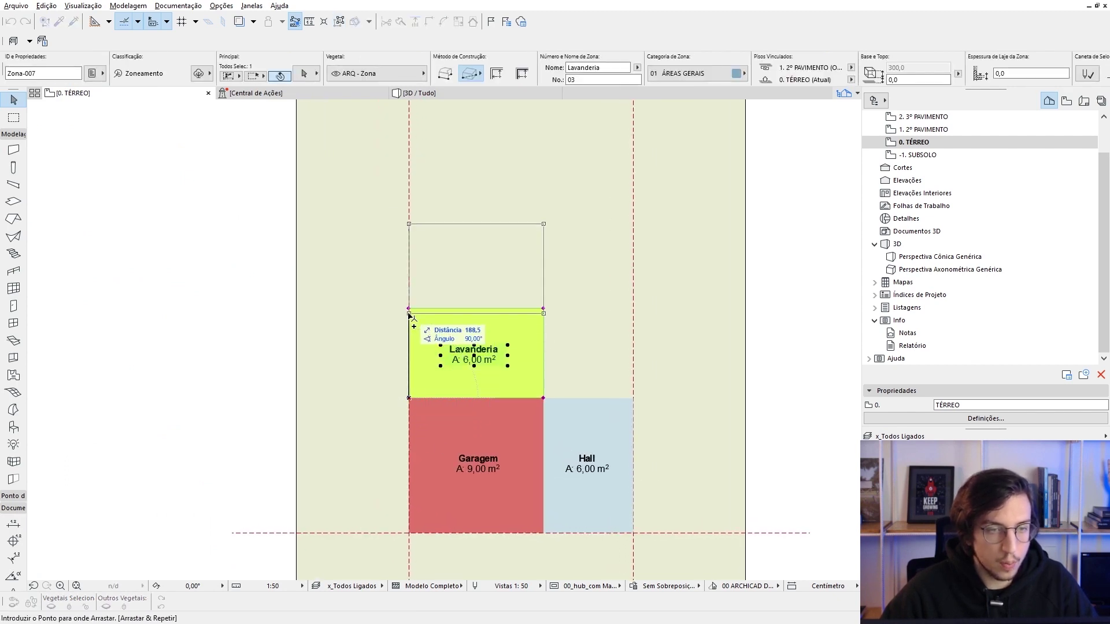
click(408, 310)
scroll(491, 439, down, 1)
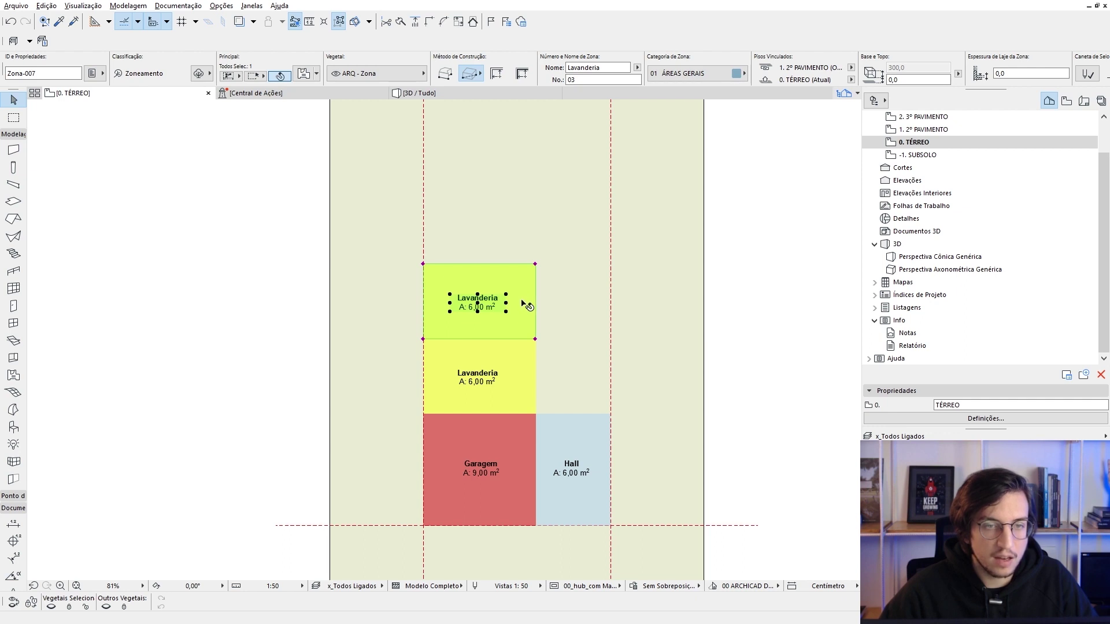
double_click(584, 67)
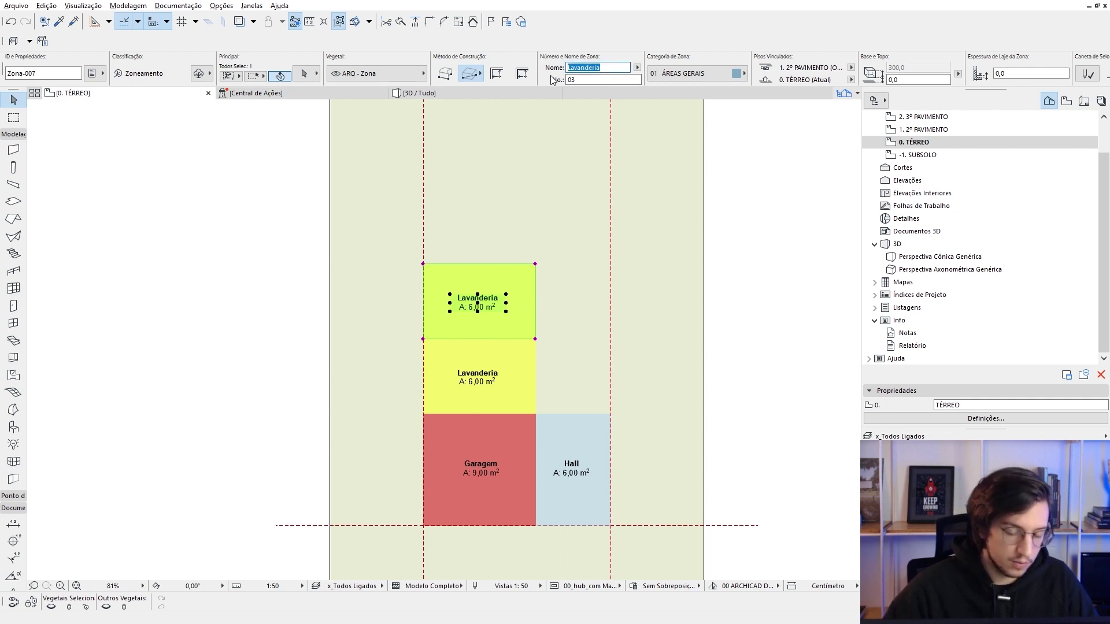
text(Cozinha)
key(Return)
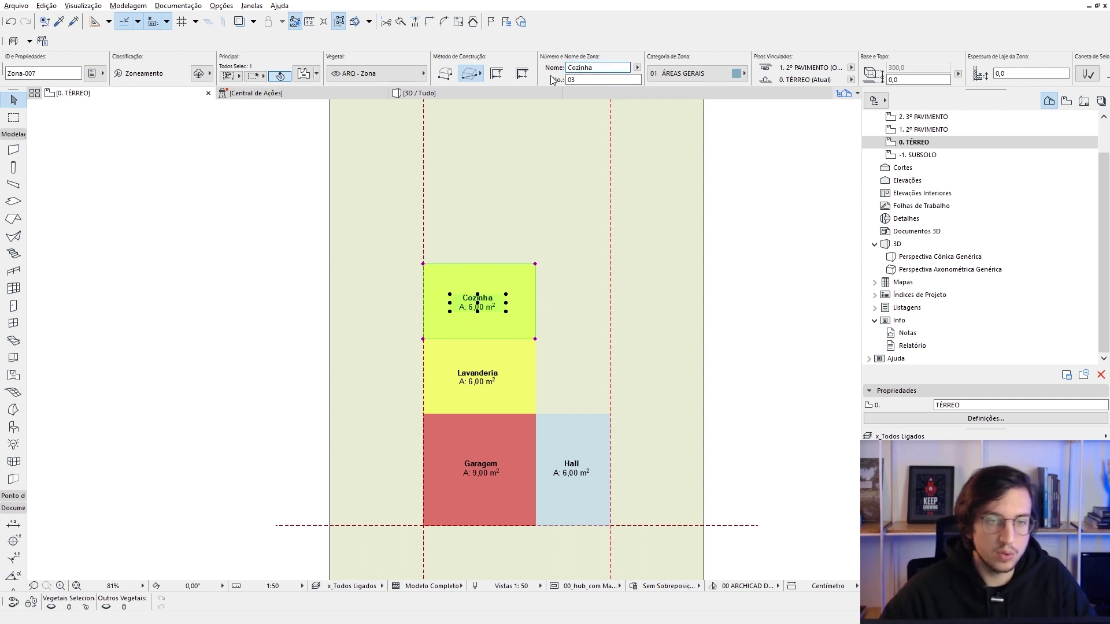
- Offset Cozinha's top edge upward so the zone becomes 12 m²
middle_drag(476, 265, 477, 314)
click(477, 312)
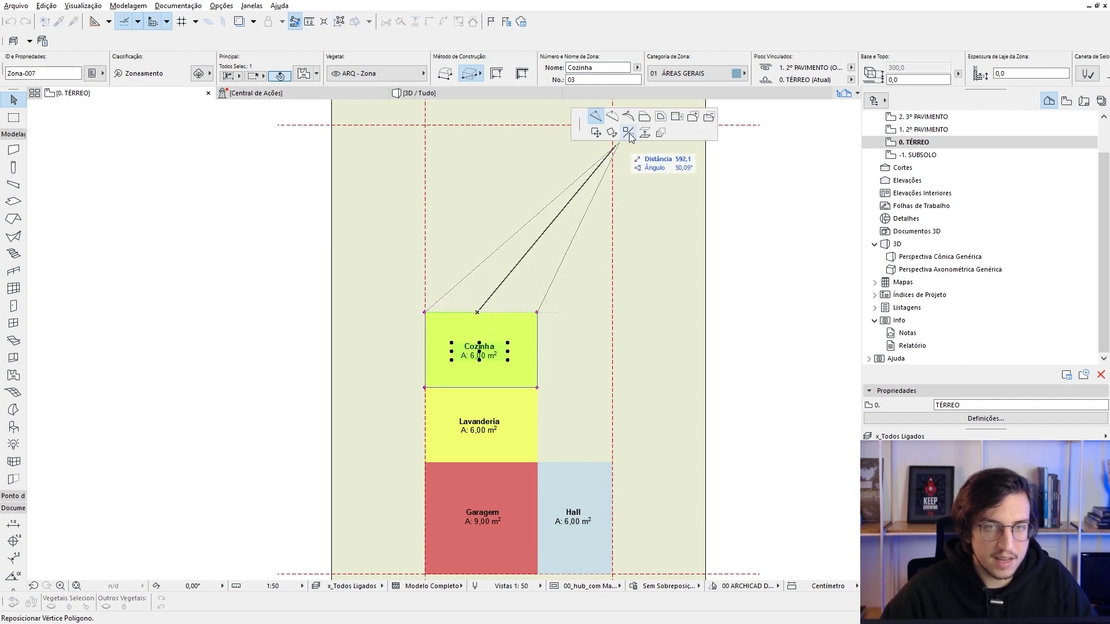
click(645, 117)
click(480, 237)
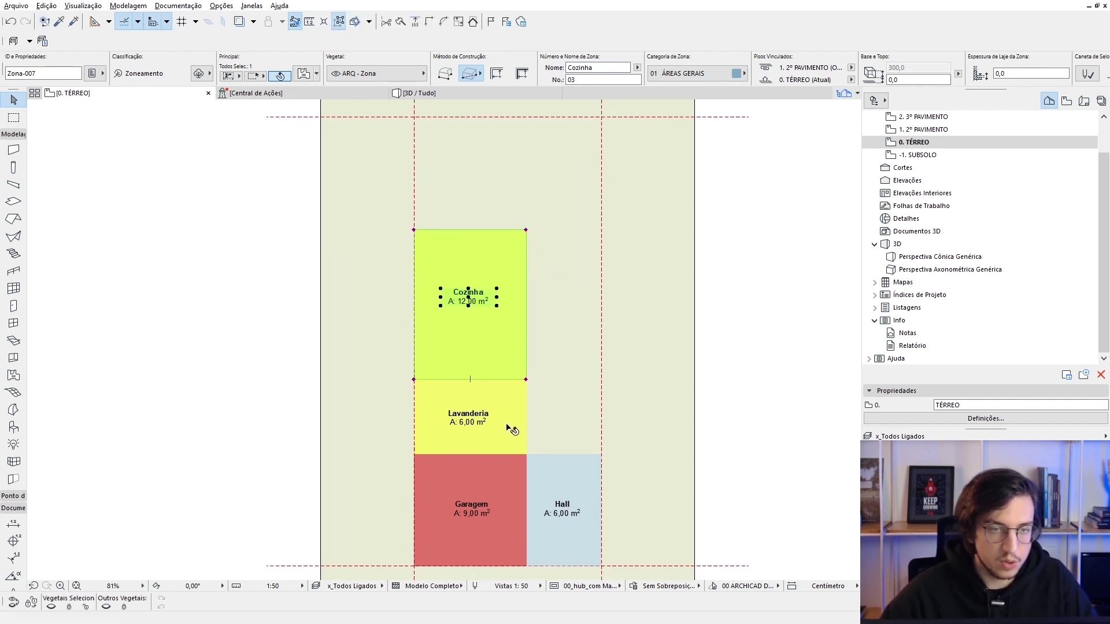
middle_drag(531, 423, 515, 393)
- Give Cozinha a tan fill pen and the Ocre Dourado paint surface
scroll(756, 68, down, 10)
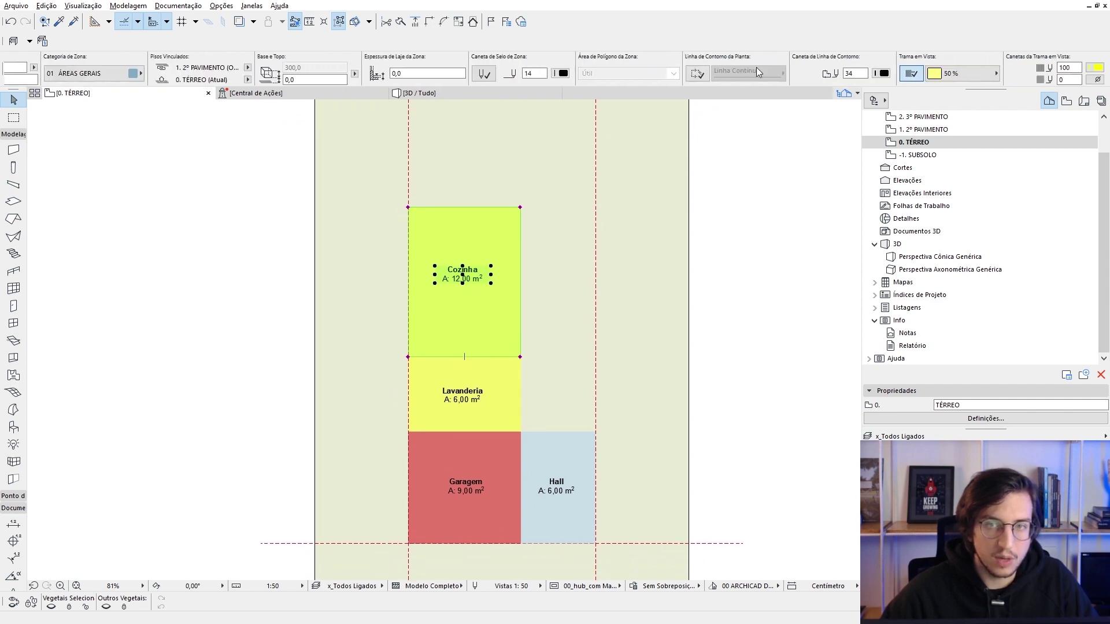
click(825, 67)
click(1017, 76)
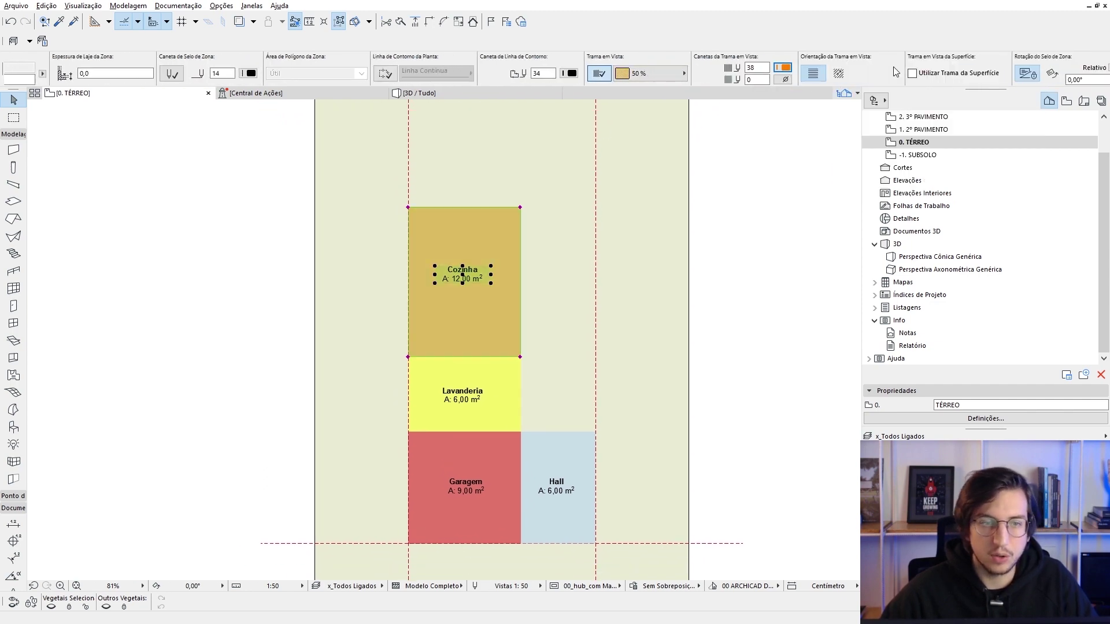
scroll(893, 67, down, 5)
scroll(798, 76, down, 5)
click(798, 76)
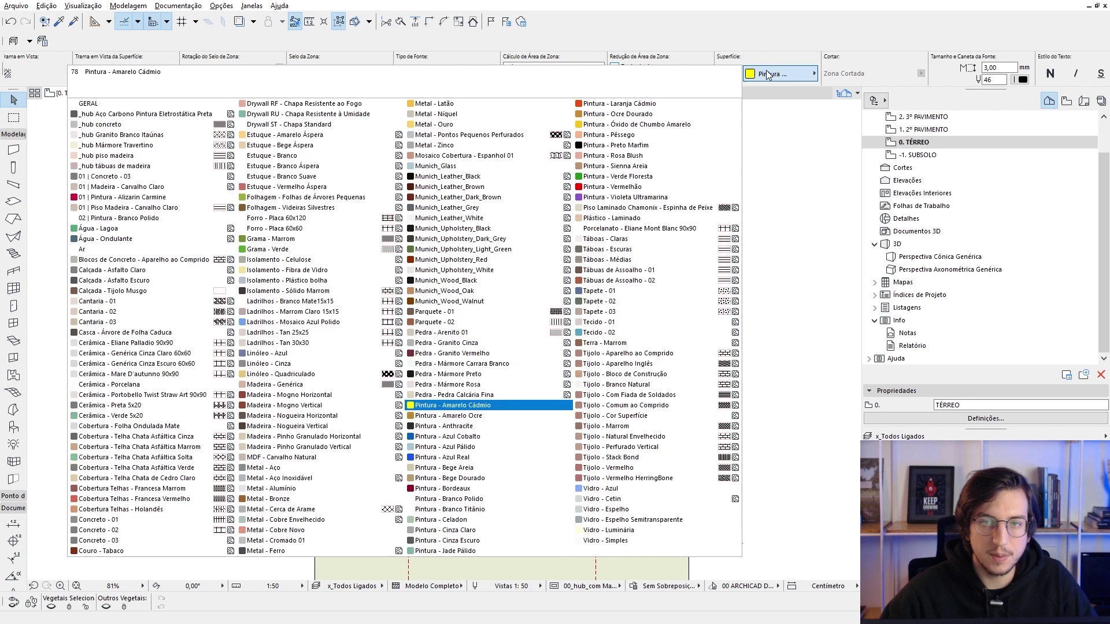
click(617, 128)
scroll(439, 264, down, 2)
click(440, 264)
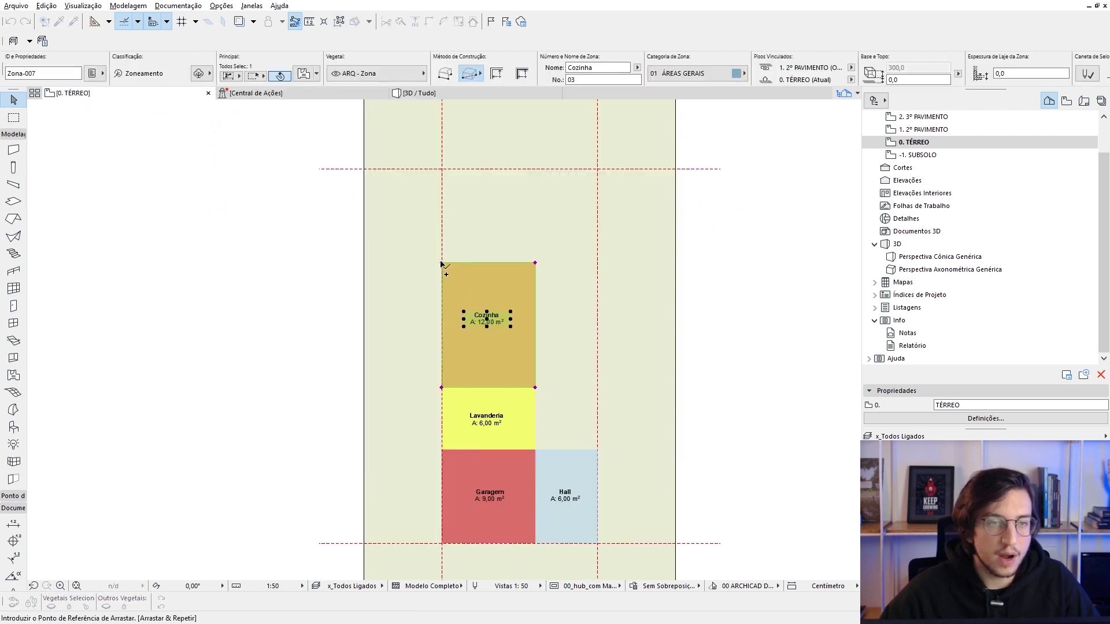
- Place a copy above Cozinha, offset its bottom and right edges, and centre its label
click(446, 170)
click(474, 265)
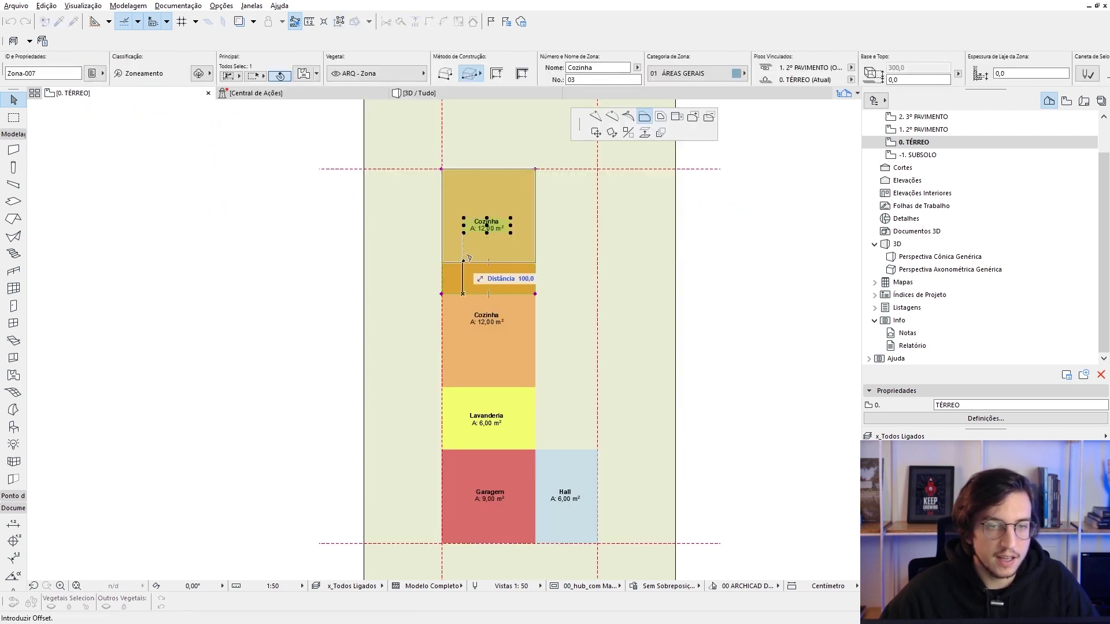
click(475, 263)
click(534, 209)
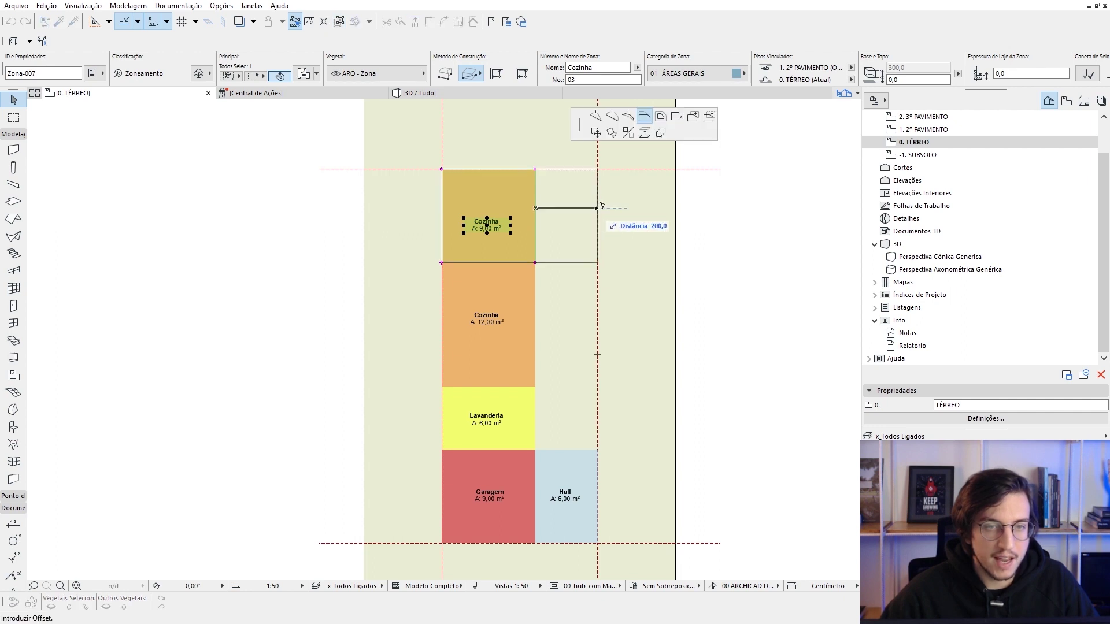
click(597, 207)
click(487, 226)
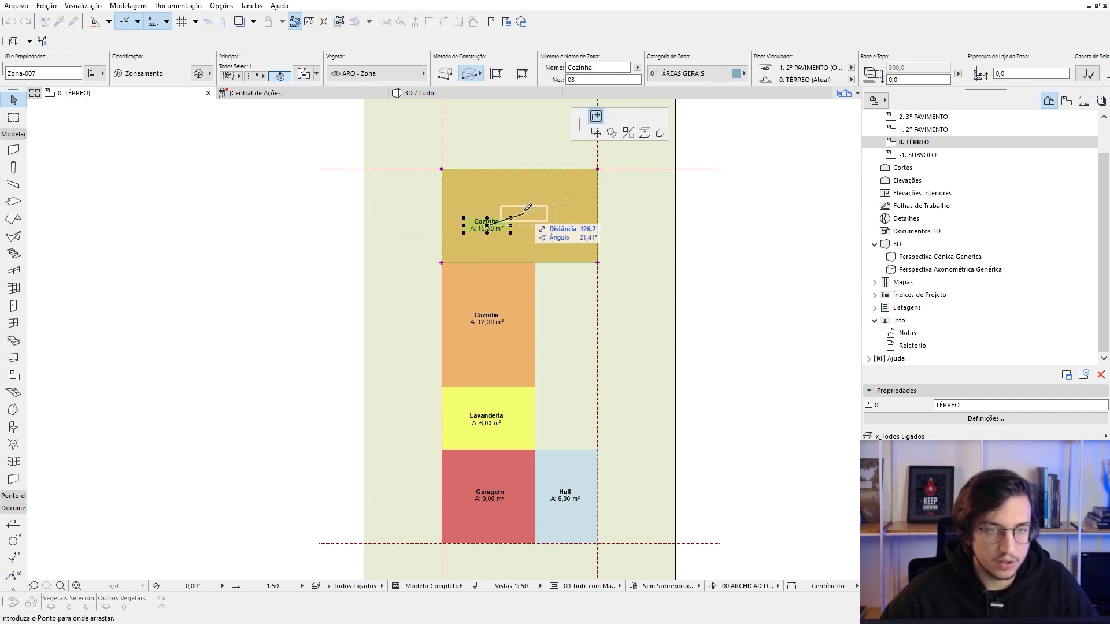
click(527, 207)
- Rename the new zone Sala de Estar and give it a green fill pen
scroll(528, 209, up, 2)
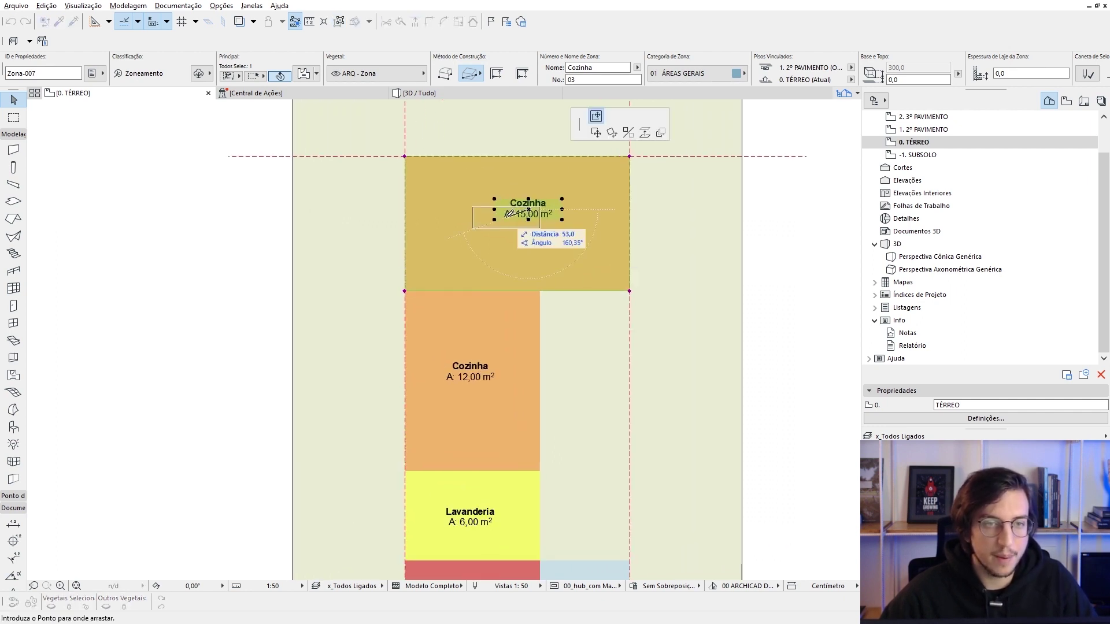
click(595, 67)
text(Sala de Esta)
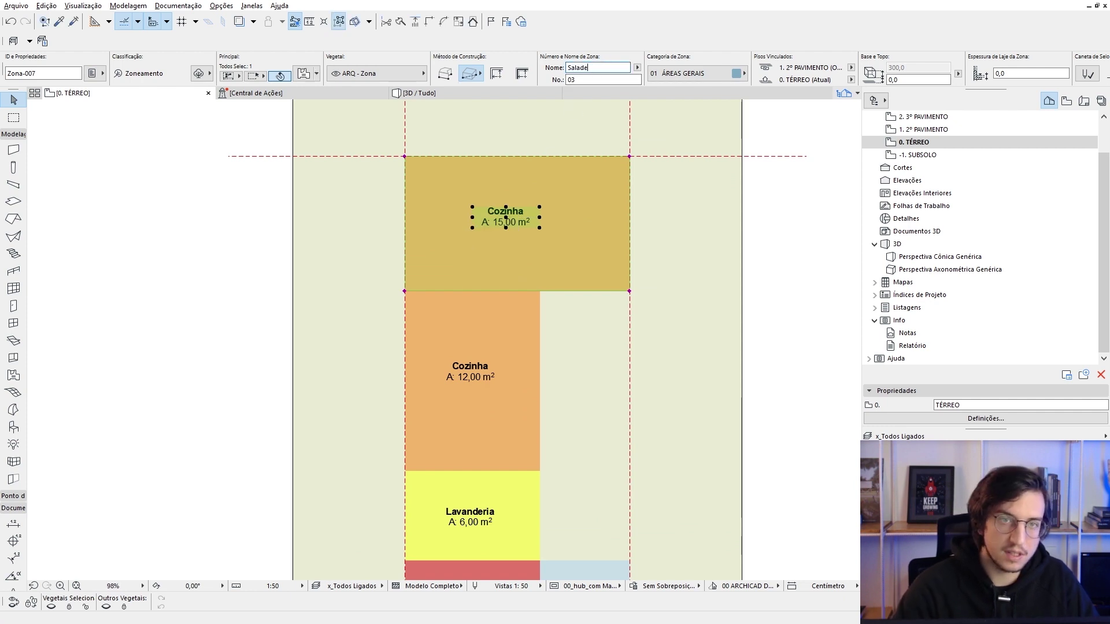
text(r)
key(Return)
scroll(578, 70, right, 3)
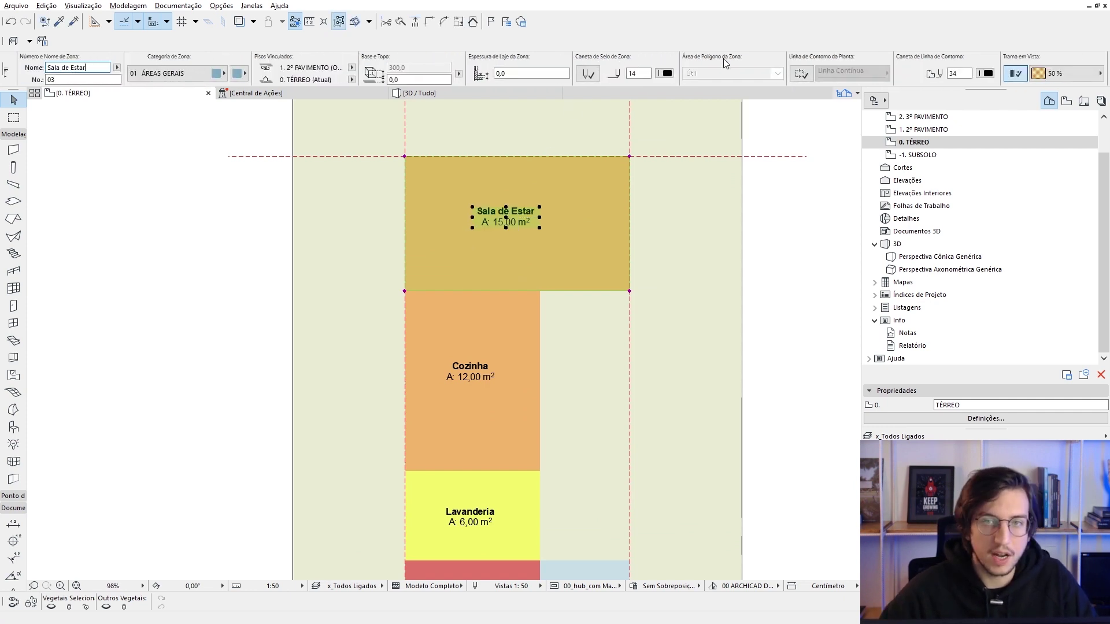
scroll(724, 58, right, 3)
scroll(727, 56, right, 2)
click(827, 68)
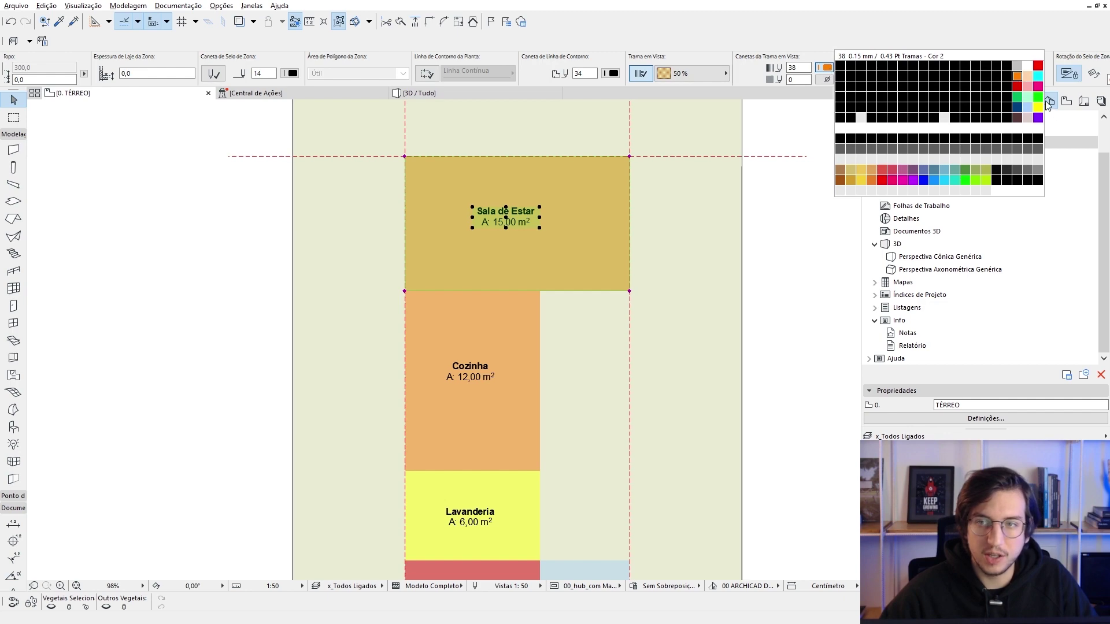
click(1027, 97)
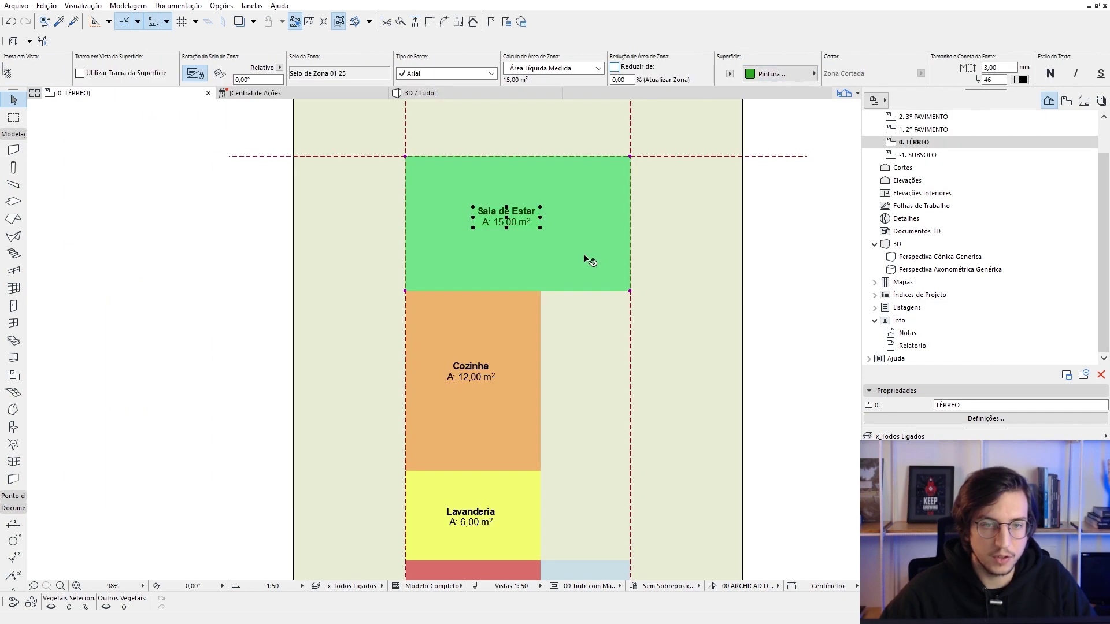
key(Escape)
scroll(564, 476, down, 2)
scroll(589, 515, up, 1)
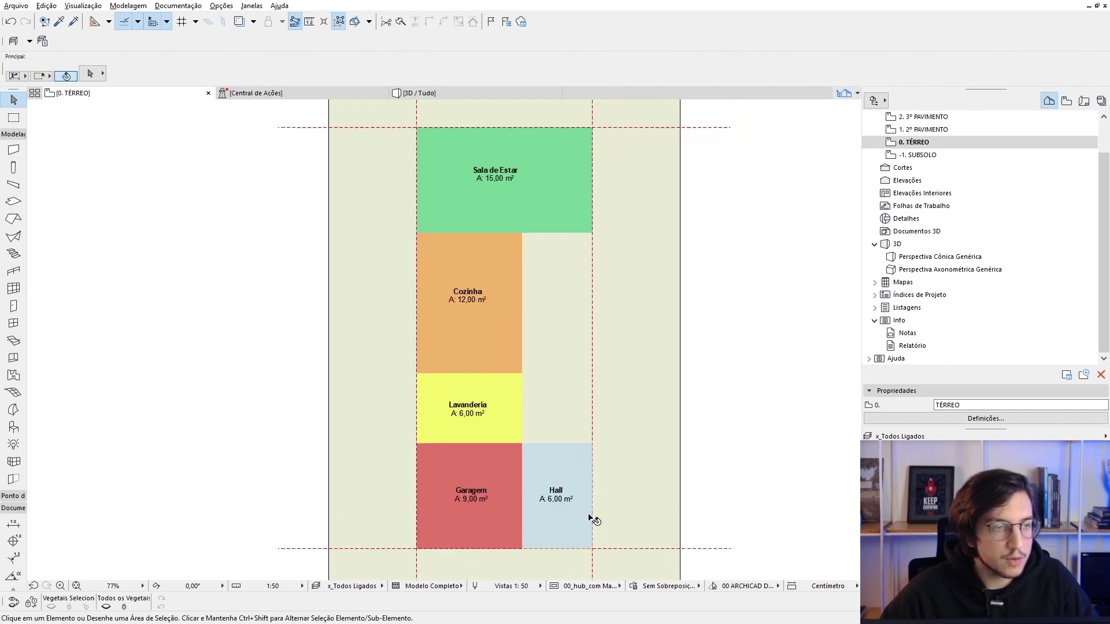
- Draw a narrow 7,20 m² Circulação zone beside Lavanderia and Cozinha up to Sala de Estar
click(13, 375)
click(518, 439)
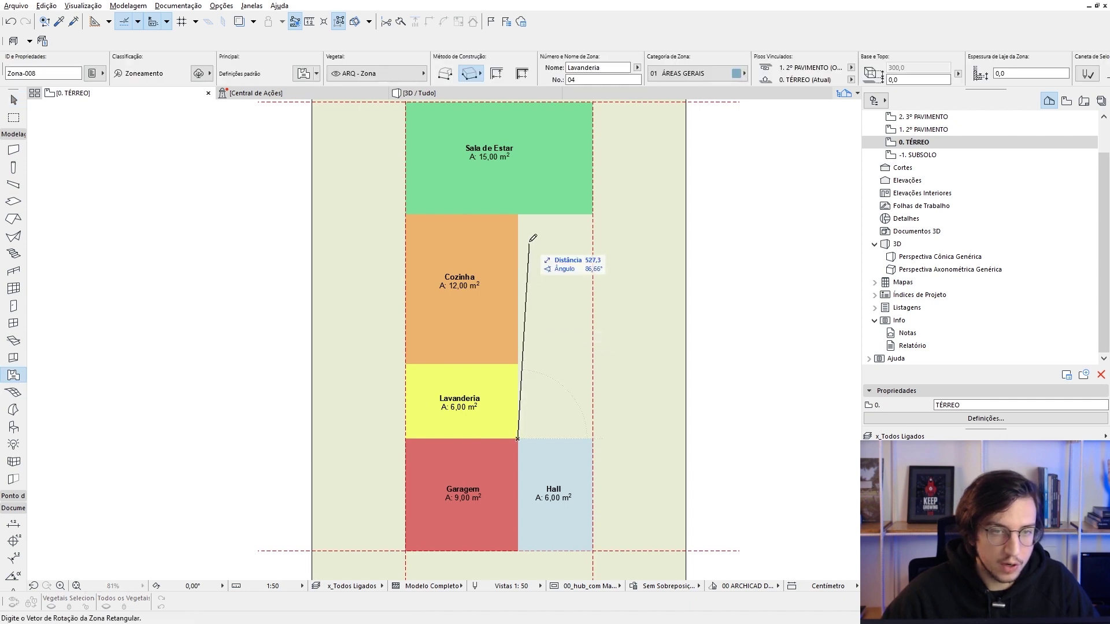
click(517, 214)
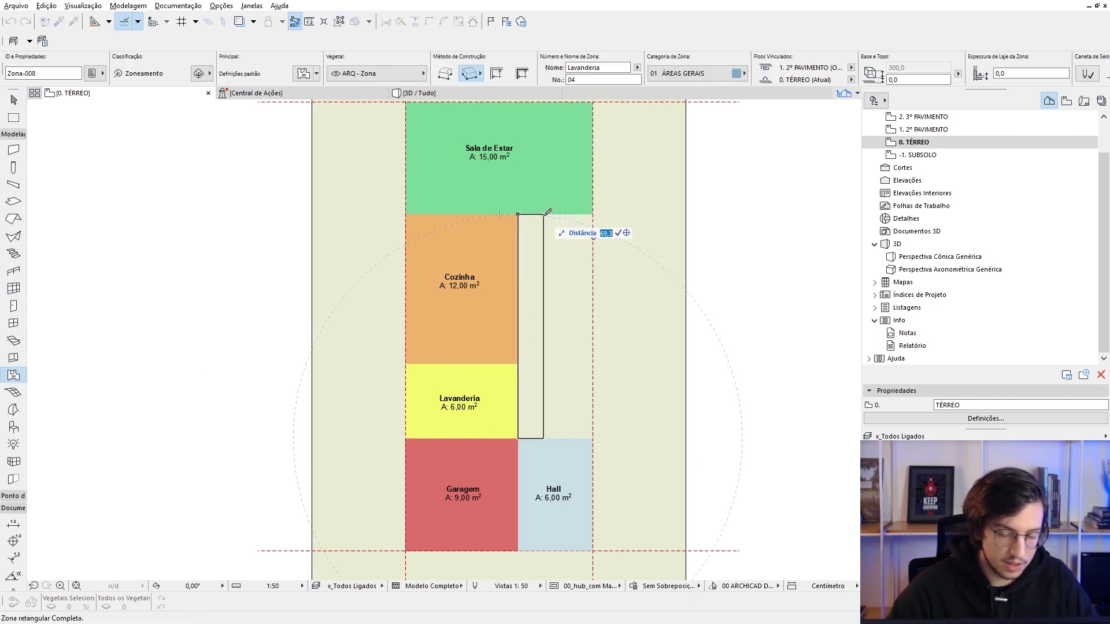
click(562, 213)
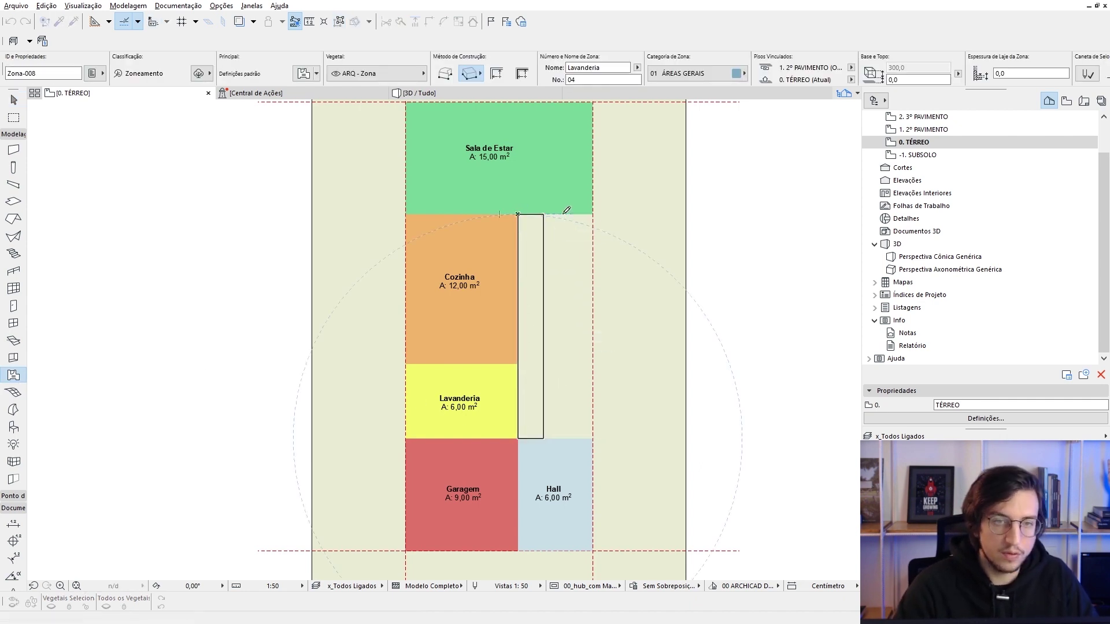
click(545, 315)
text(C)
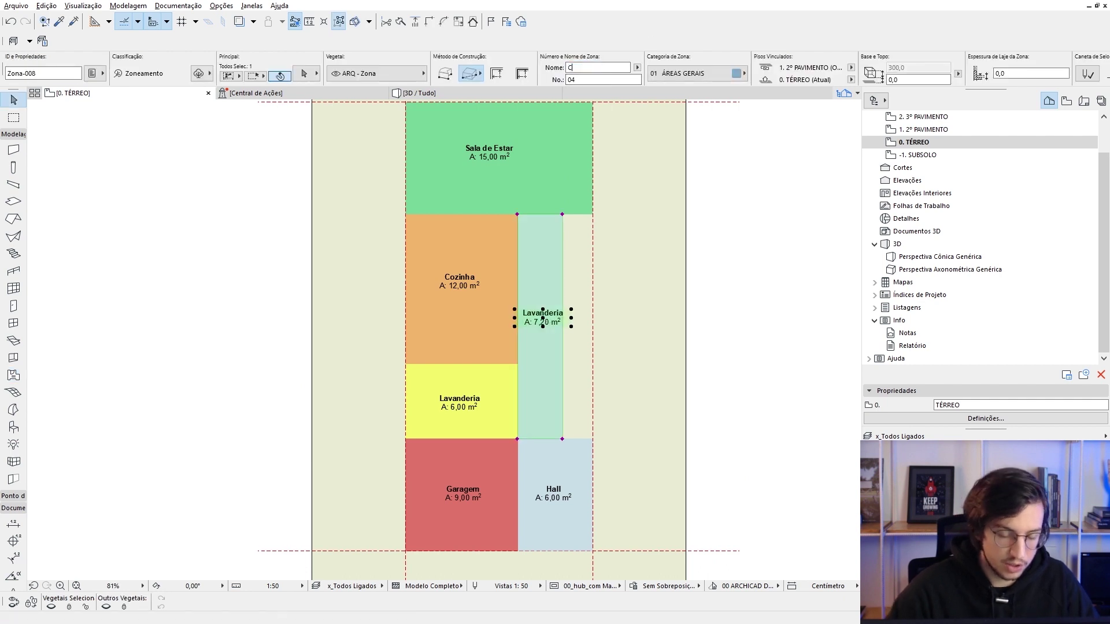
text(irculação)
key(Return)
key(Escape)
scroll(532, 410, down, 2)
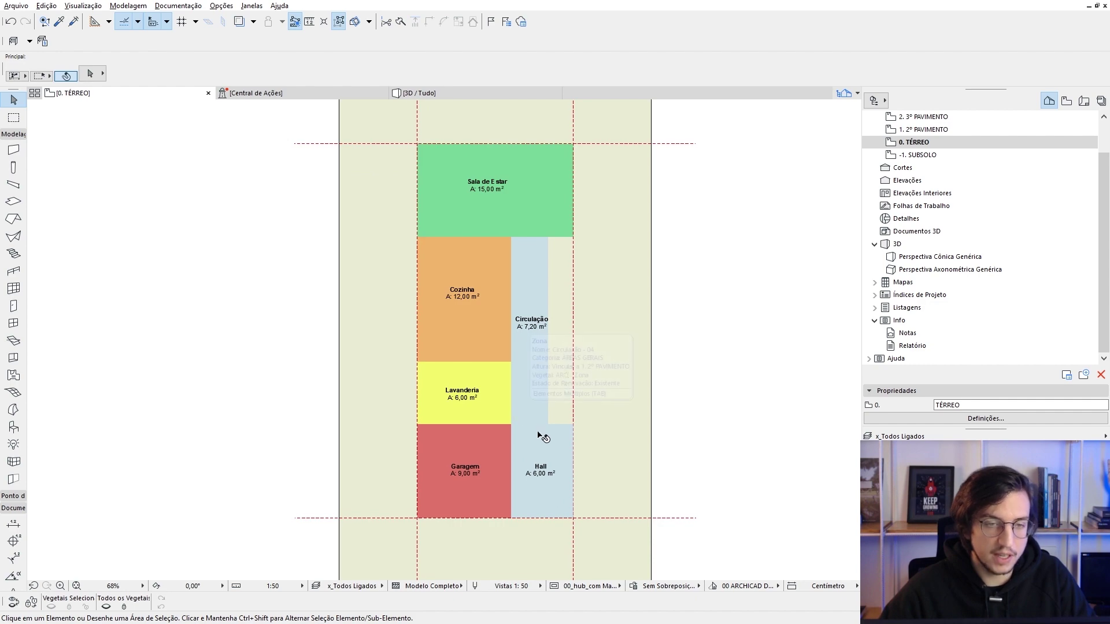
- Show the coloured zone volumes in 3D from a low, close angle and select the red Garagem block
key(F3)
mouse_move(540, 426)
mouse_down()
mouse_move(567, 389)
mouse_move(535, 422)
mouse_move(459, 354)
mouse_move(428, 404)
mouse_move(568, 417)
mouse_move(597, 404)
mouse_move(523, 478)
mouse_move(565, 426)
mouse_move(589, 454)
mouse_move(384, 441)
mouse_move(468, 409)
mouse_move(453, 411)
mouse_up()
scroll(523, 478, down, 3)
scroll(564, 426, down, 2)
scroll(339, 446, up, 2)
scroll(354, 453, up, 1)
scroll(401, 424, up, 3)
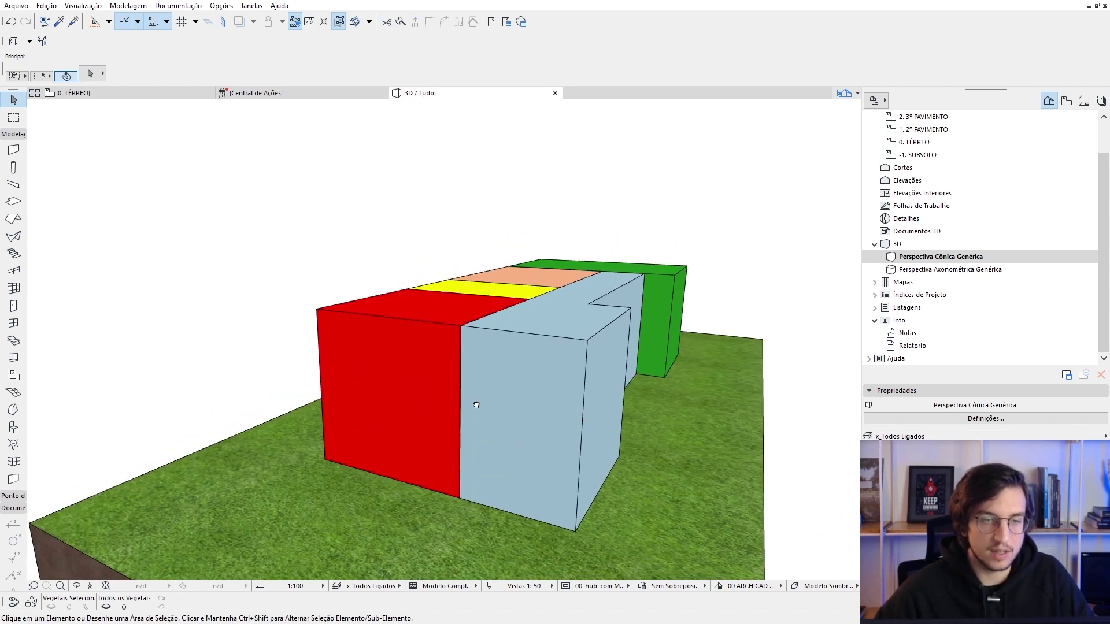
click(453, 411)
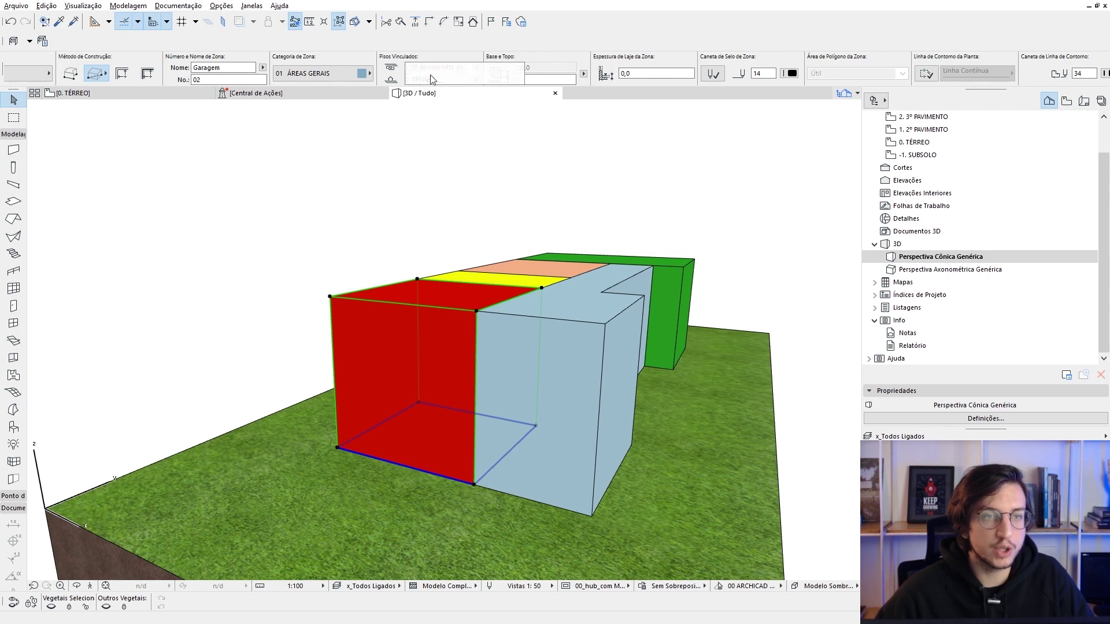
- Set the Garagem zone's top to Não Vinculado with a height of 10
click(476, 68)
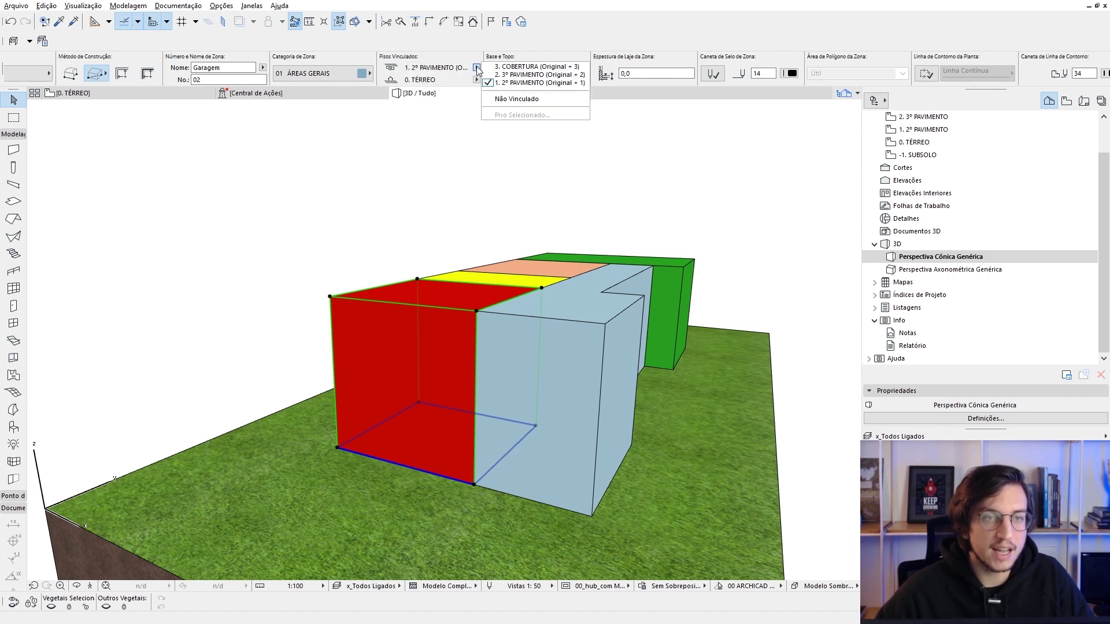
click(516, 100)
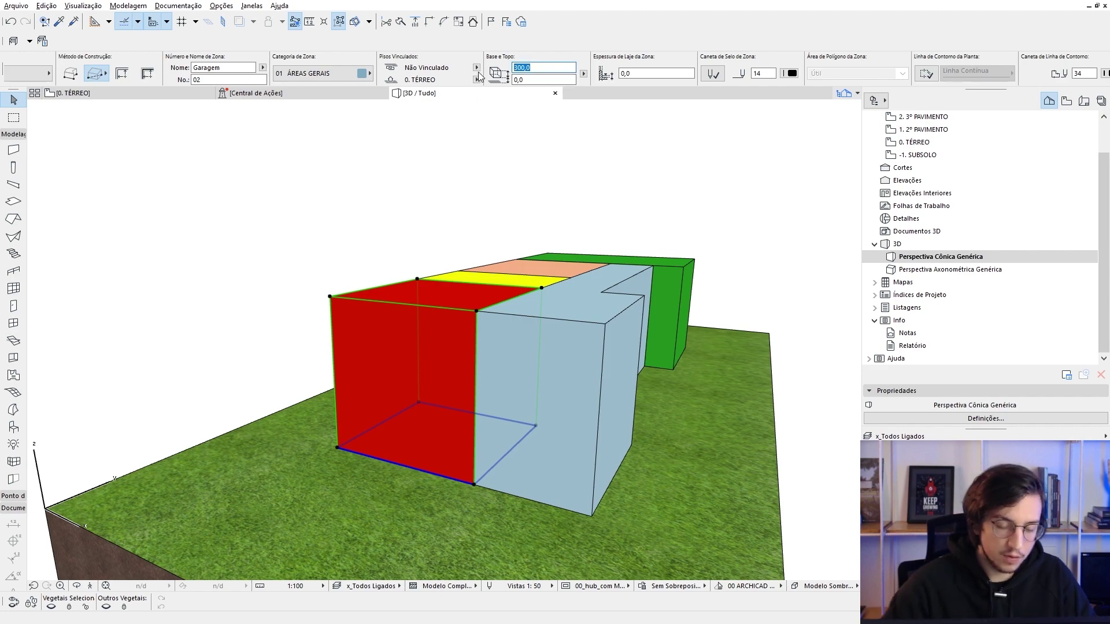
text(10)
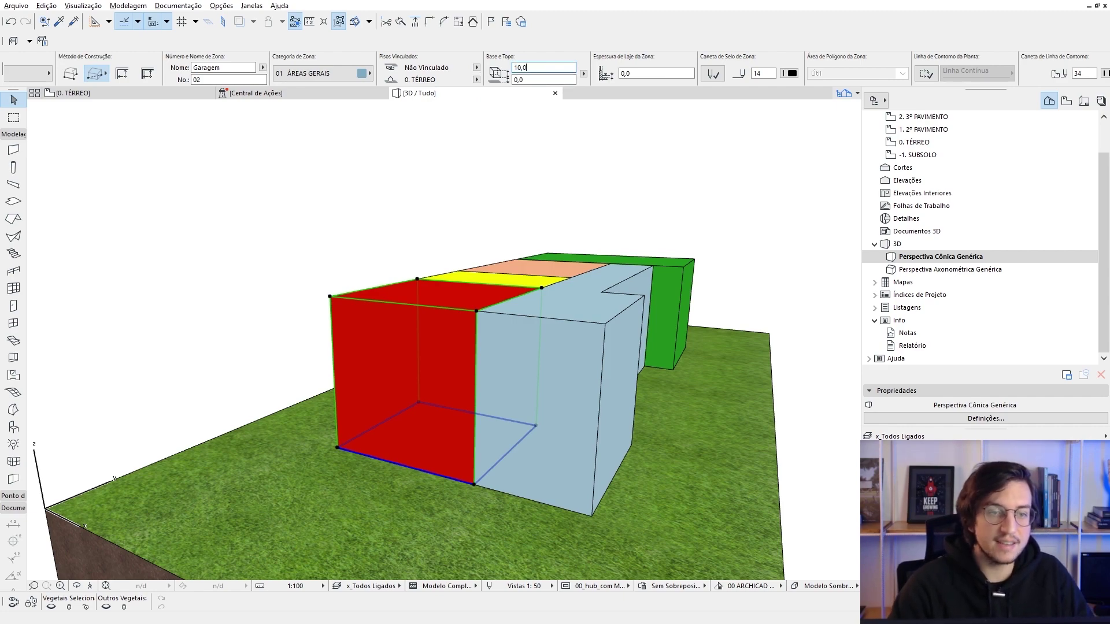
key(Return)
- Orbit the 3D model to inspect the flattened Garagem zone from several angles
mouse_move(565, 342)
shift+middle_down()
mouse_move(508, 401)
mouse_move(676, 377)
shift+middle_up()
mouse_move(627, 409)
shift+middle_down()
mouse_move(574, 441)
mouse_move(437, 431)
mouse_move(593, 491)
shift+middle_up()
mouse_move(601, 442)
shift+middle_down()
mouse_move(495, 367)
mouse_move(495, 392)
mouse_move(581, 330)
shift+middle_up()
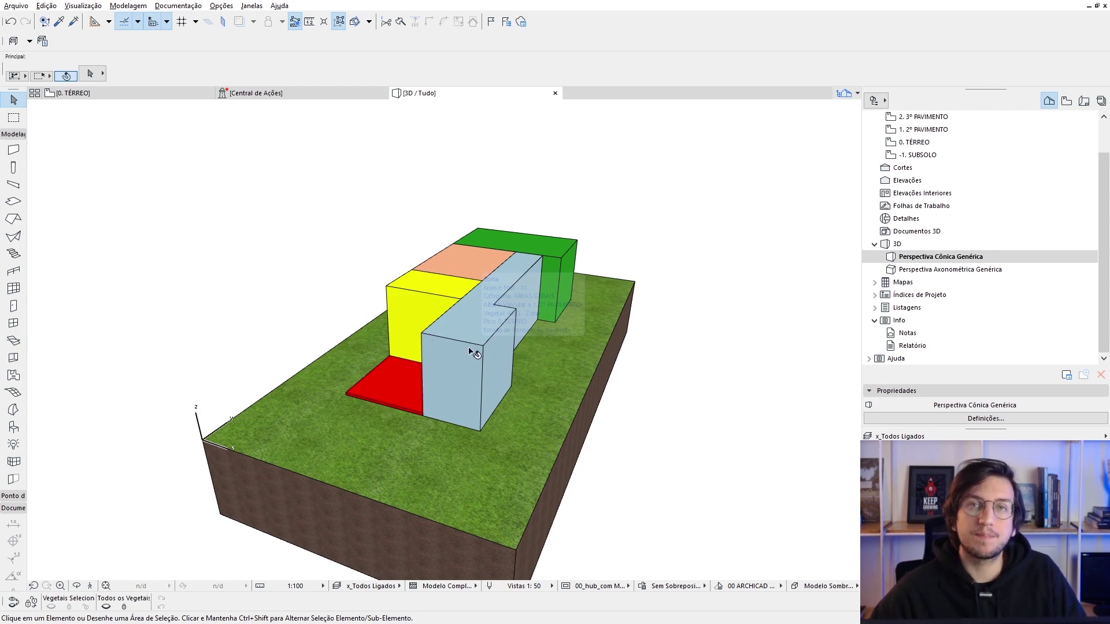
middle_drag(496, 359, 512, 366)
- Open the 1. 2º PAVIMENTO plan with 0. TÉRREO shown as a trace reference
key(F2)
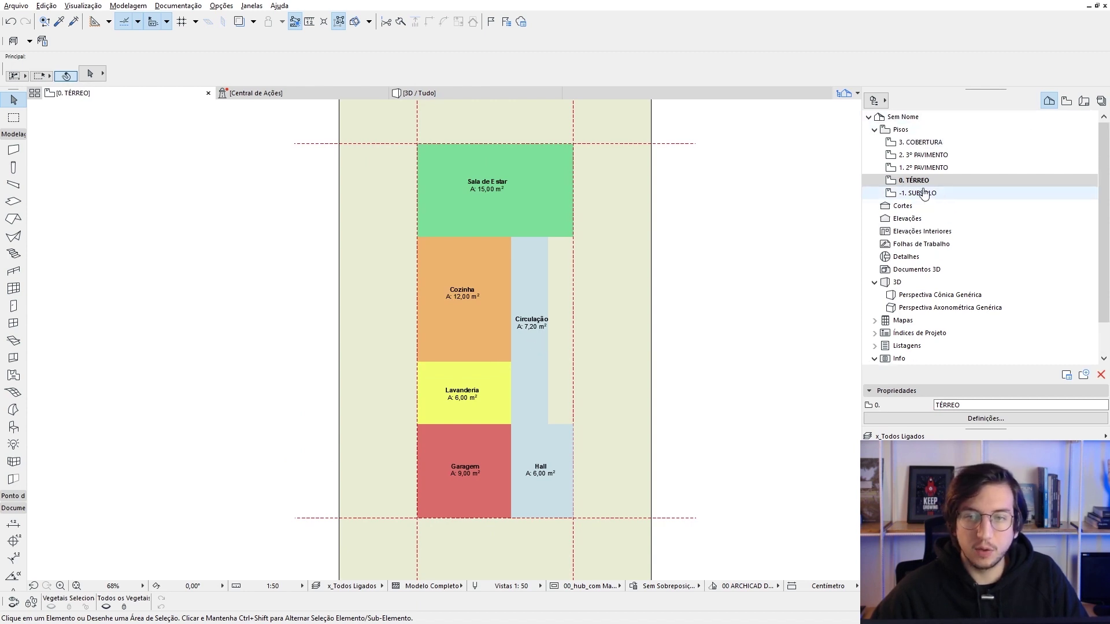
double_click(942, 168)
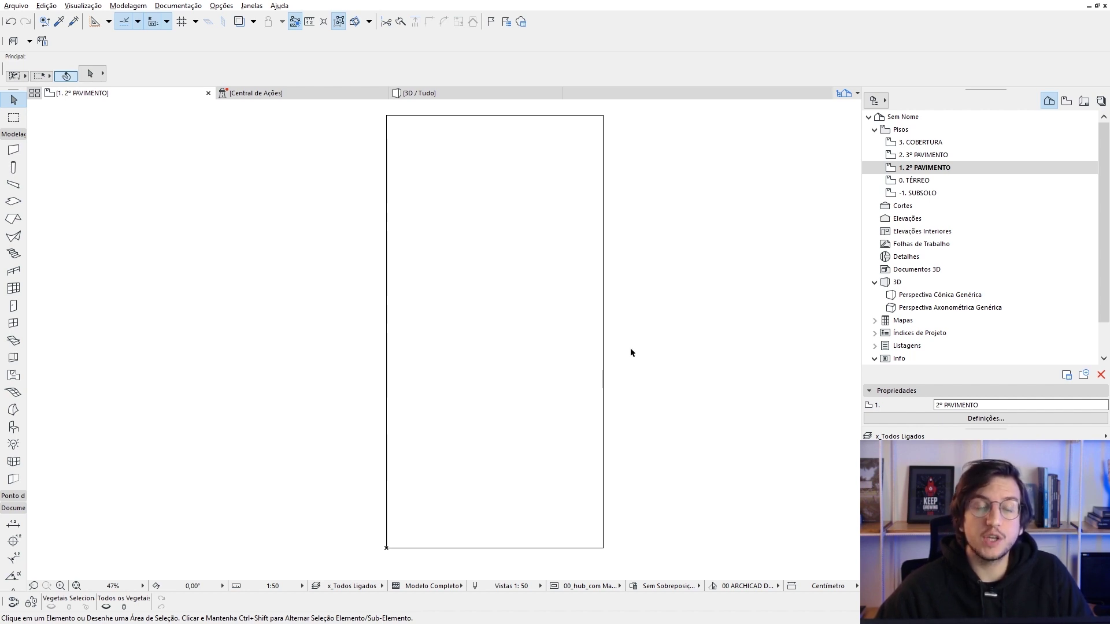
right_click(920, 182)
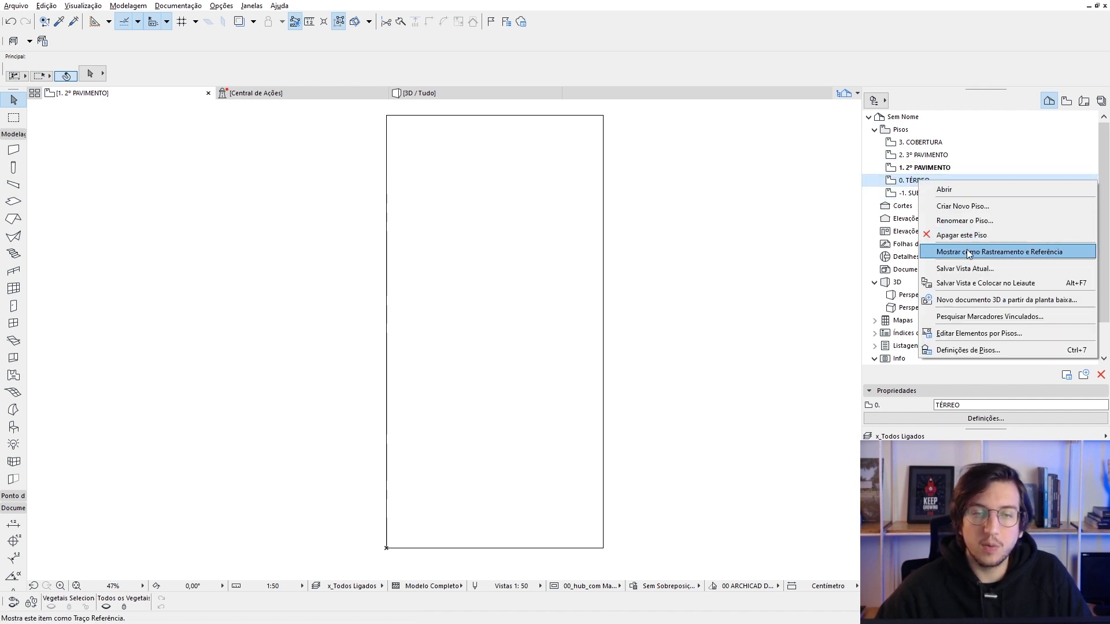
click(967, 248)
middle_drag(579, 354, 565, 364)
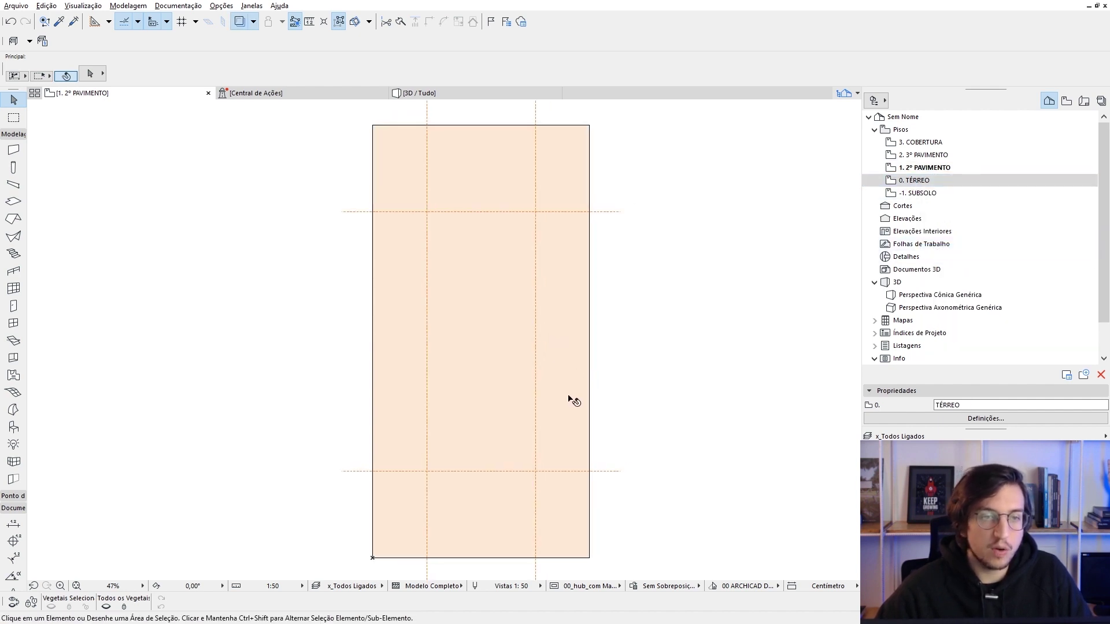
scroll(541, 402, down, 2)
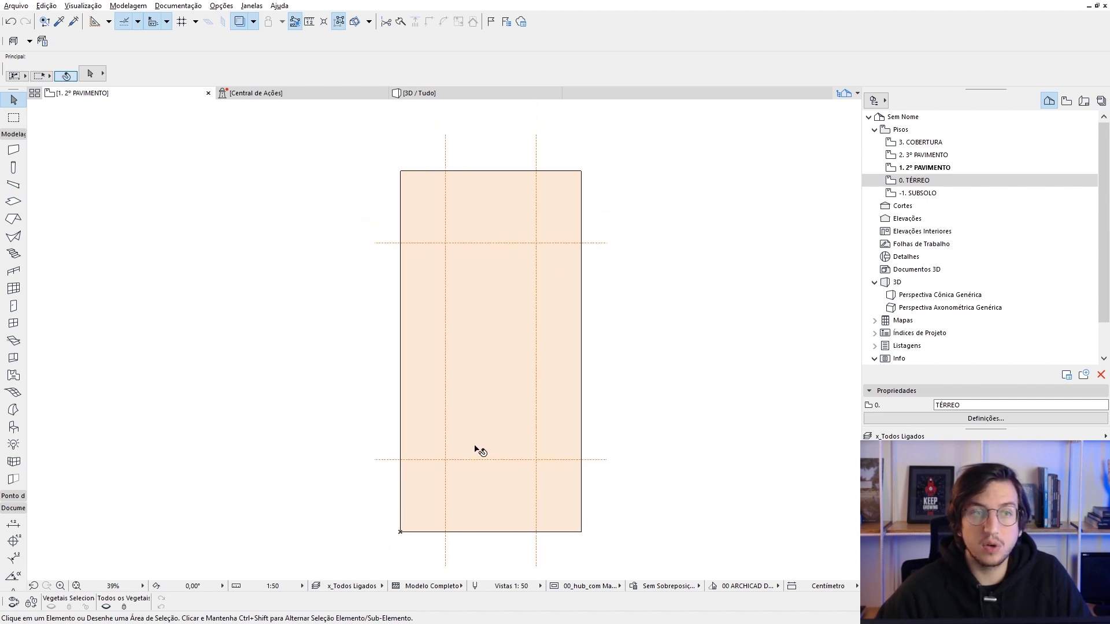
middle_drag(476, 450, 480, 449)
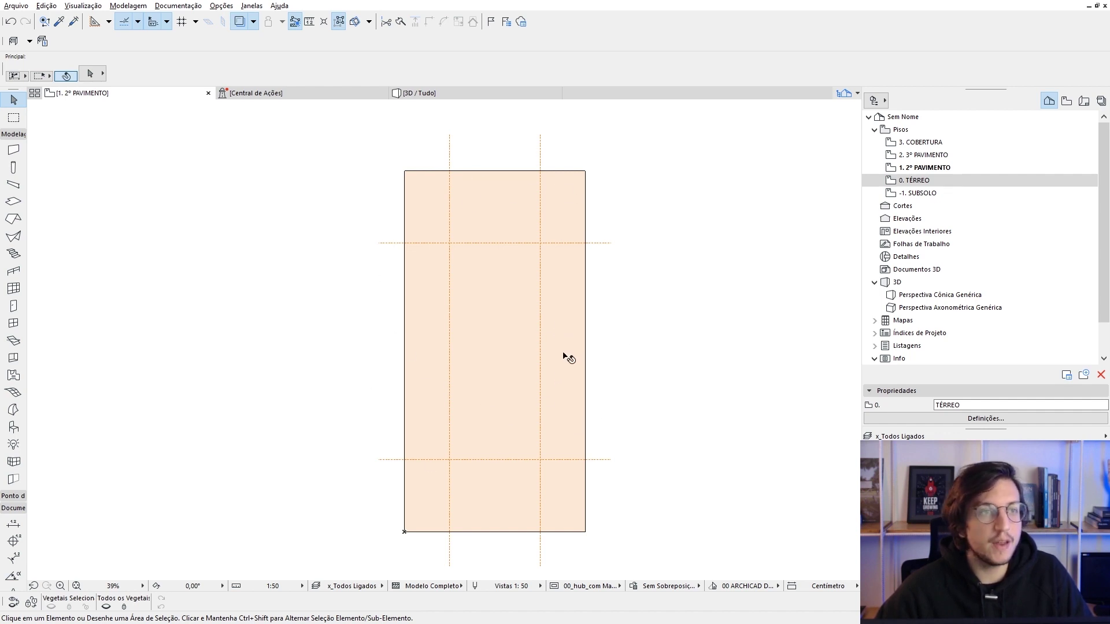
click(251, 5)
mouse_move(266, 171)
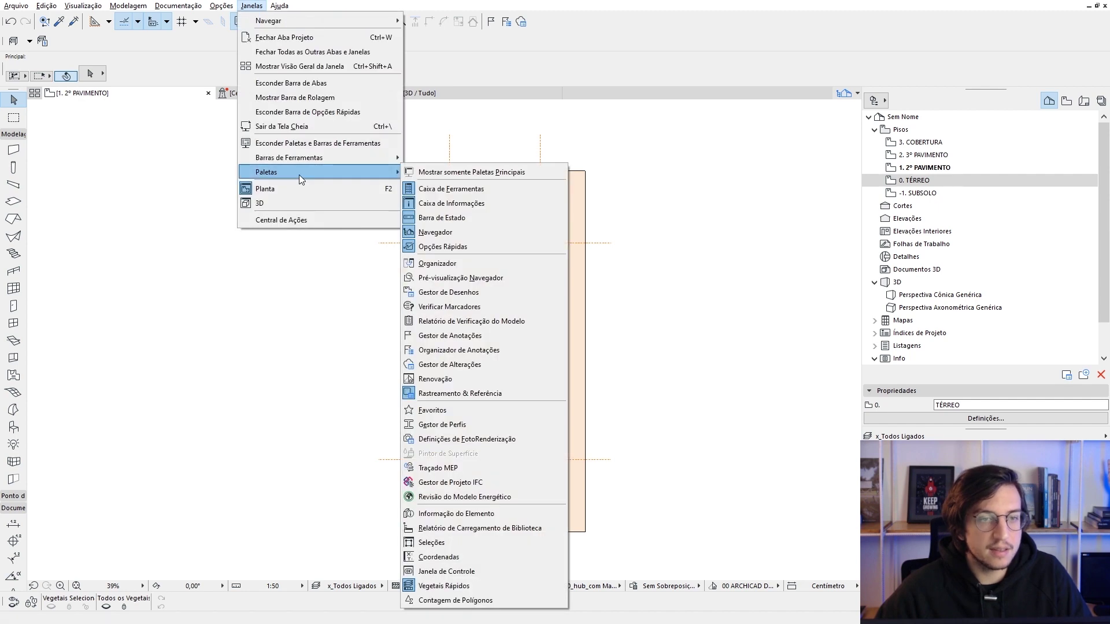
- Enable Zona among the visible element types in the Rastreamento e Referência palette
click(510, 394)
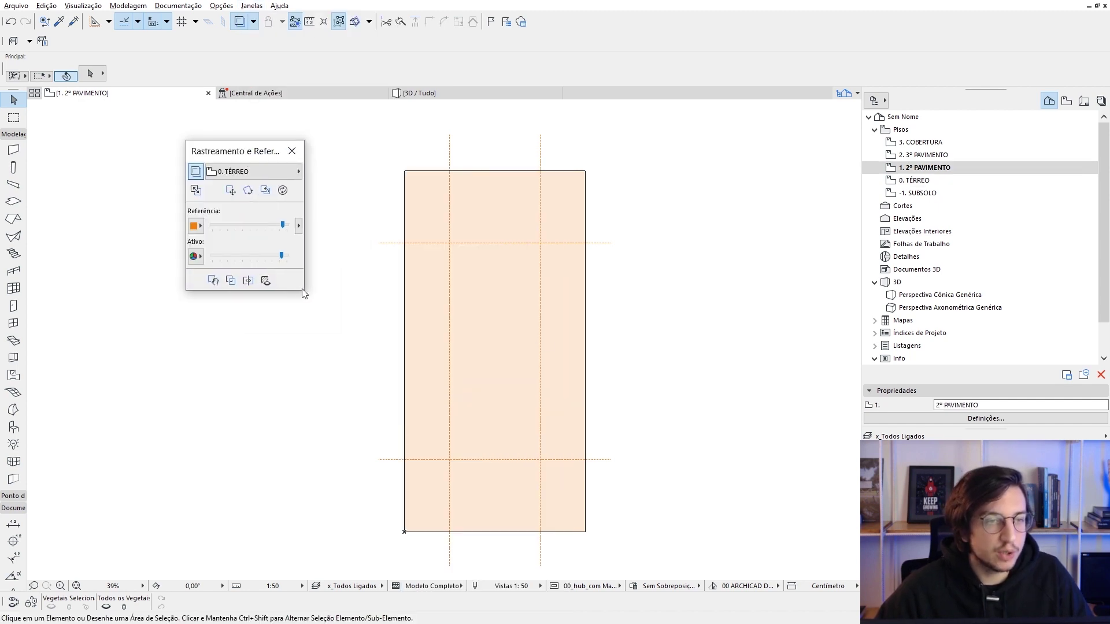
drag(304, 287, 345, 284)
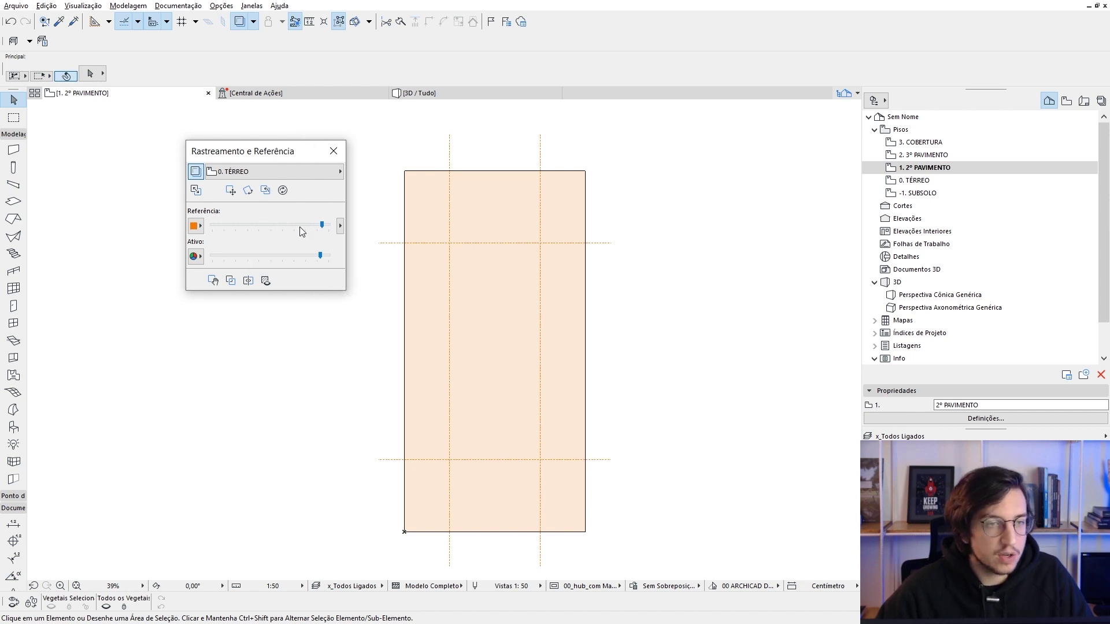
click(339, 228)
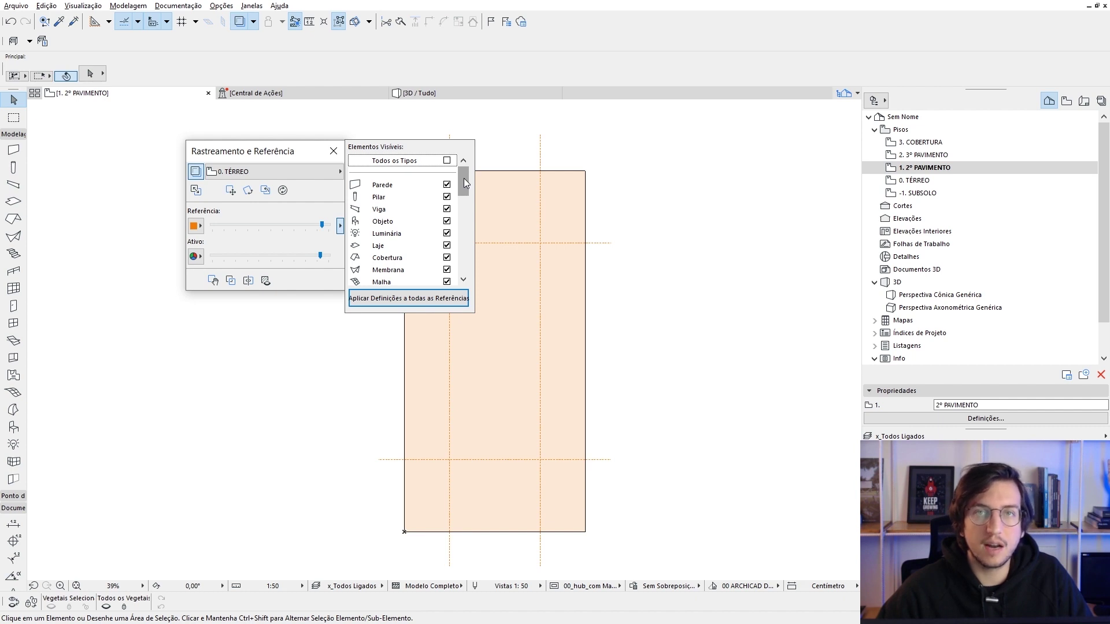
drag(464, 178, 464, 213)
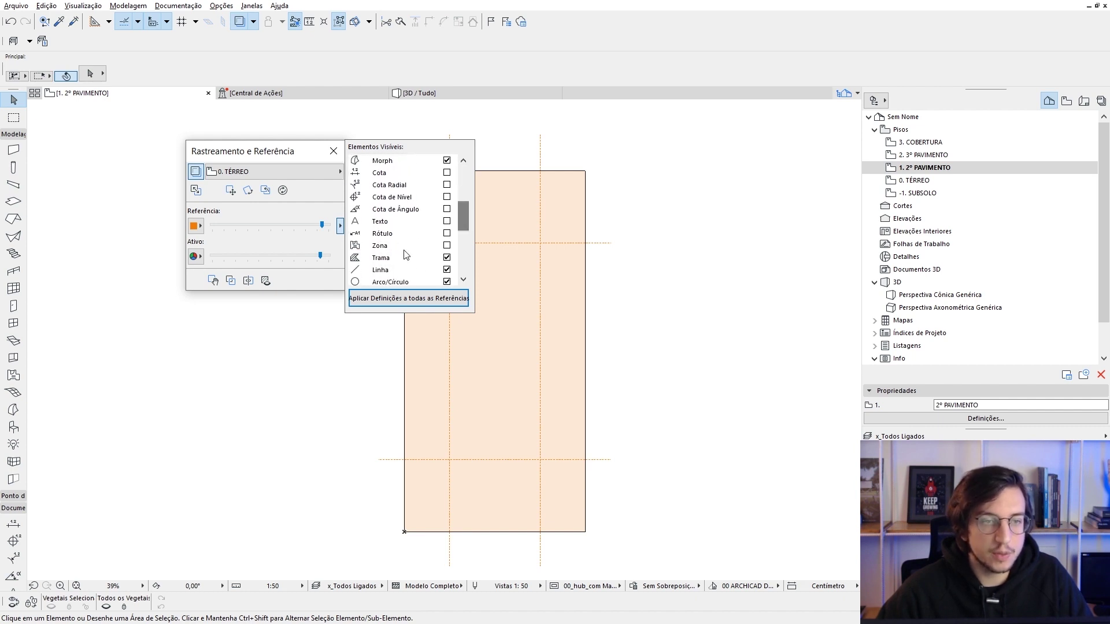
click(447, 245)
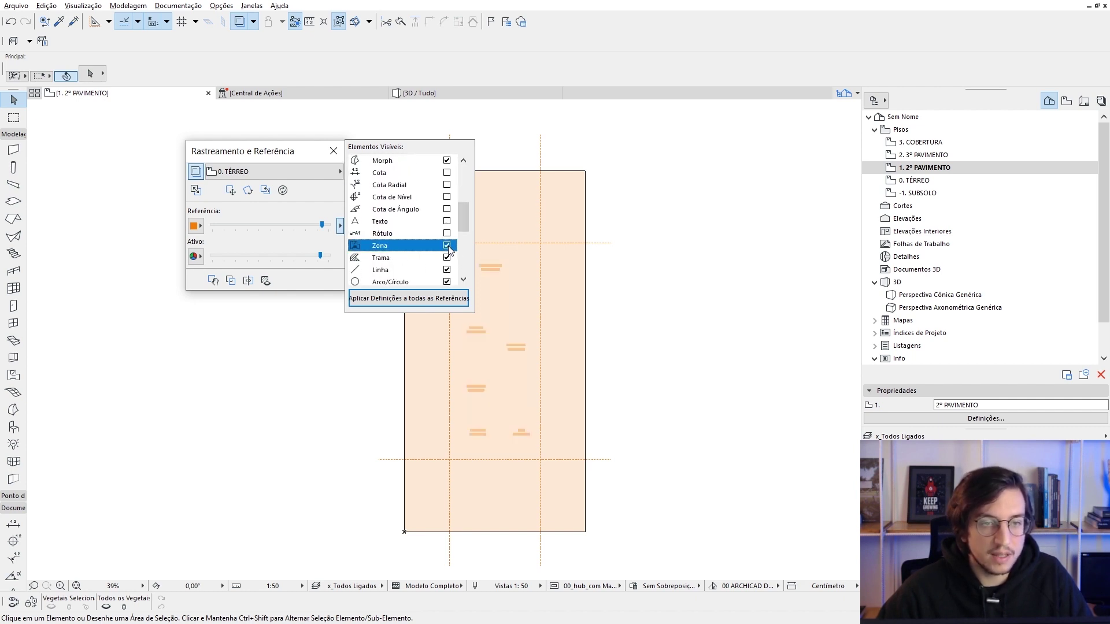
click(631, 314)
scroll(494, 367, up, 3)
scroll(488, 362, up, 2)
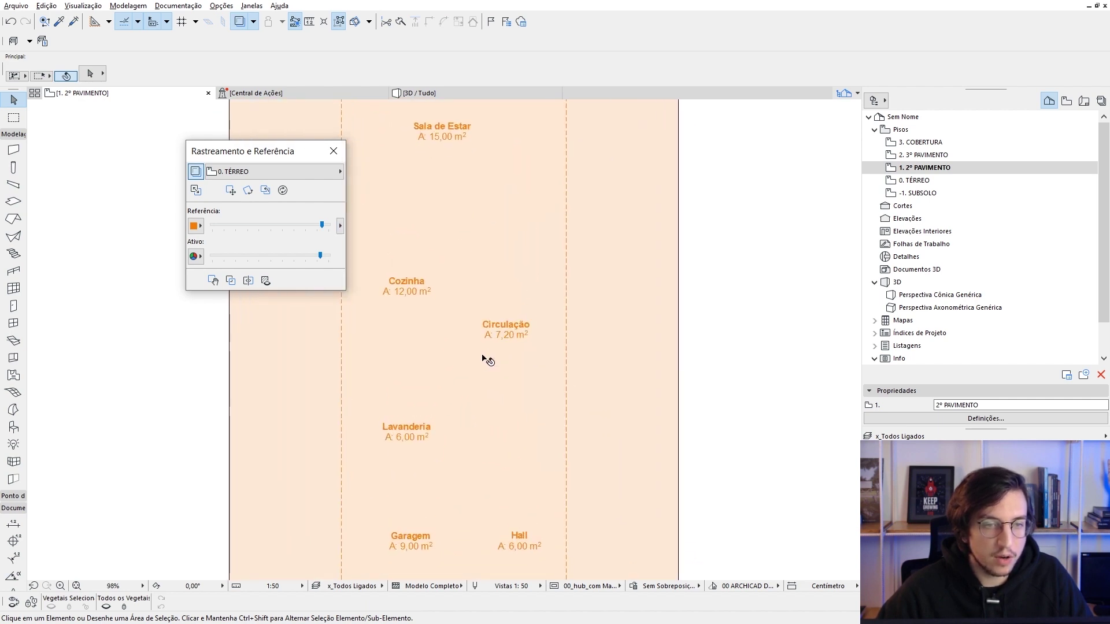
scroll(437, 360, down, 1)
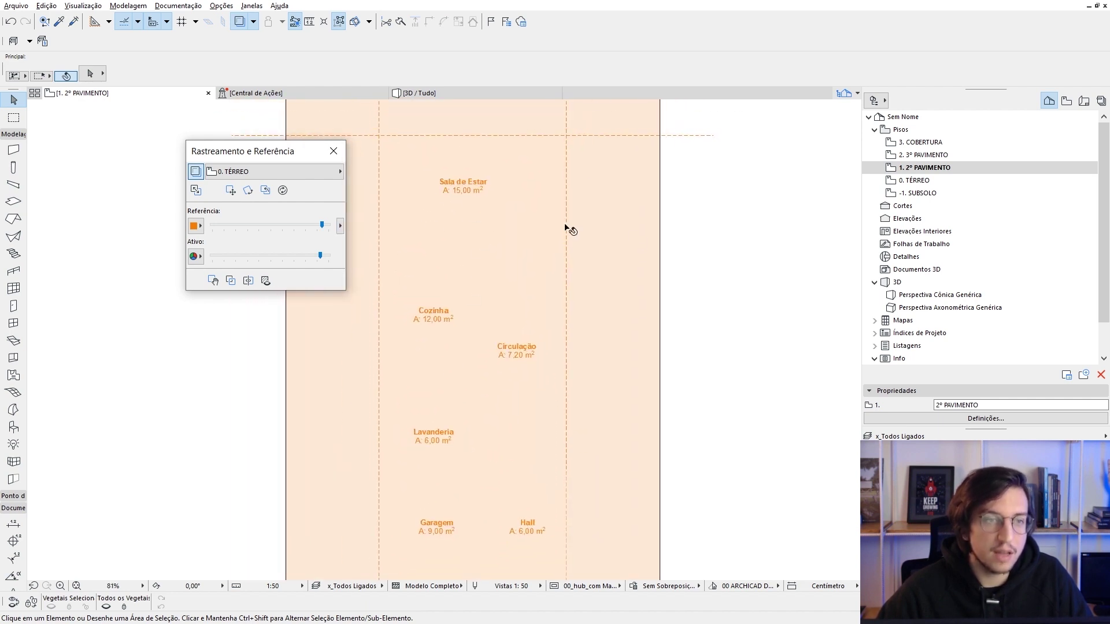
scroll(514, 335, down, 1)
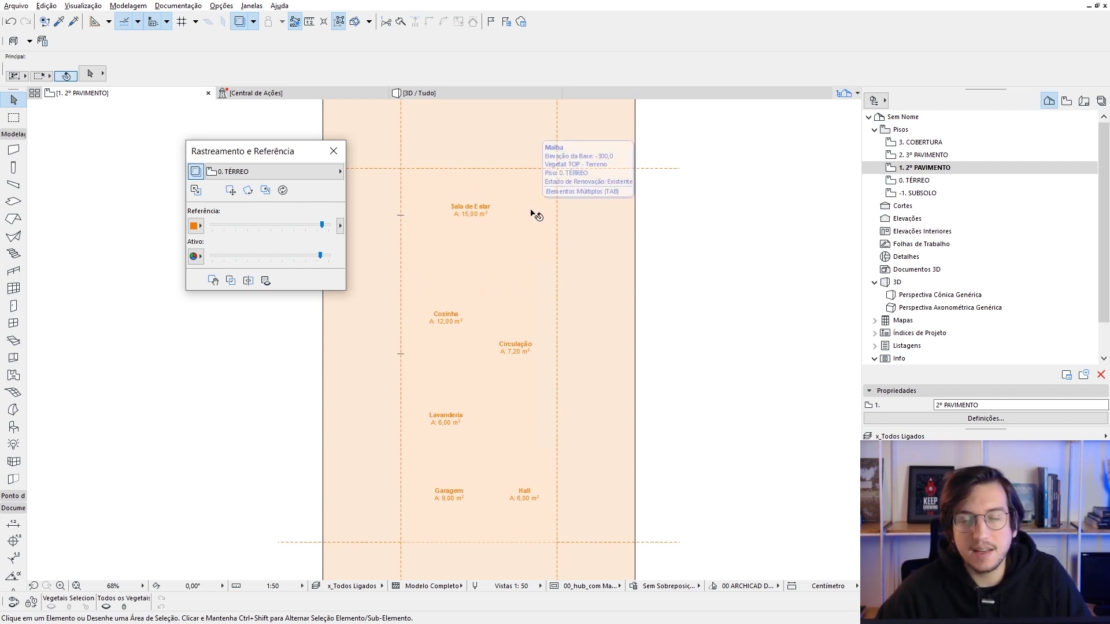
double_click(925, 180)
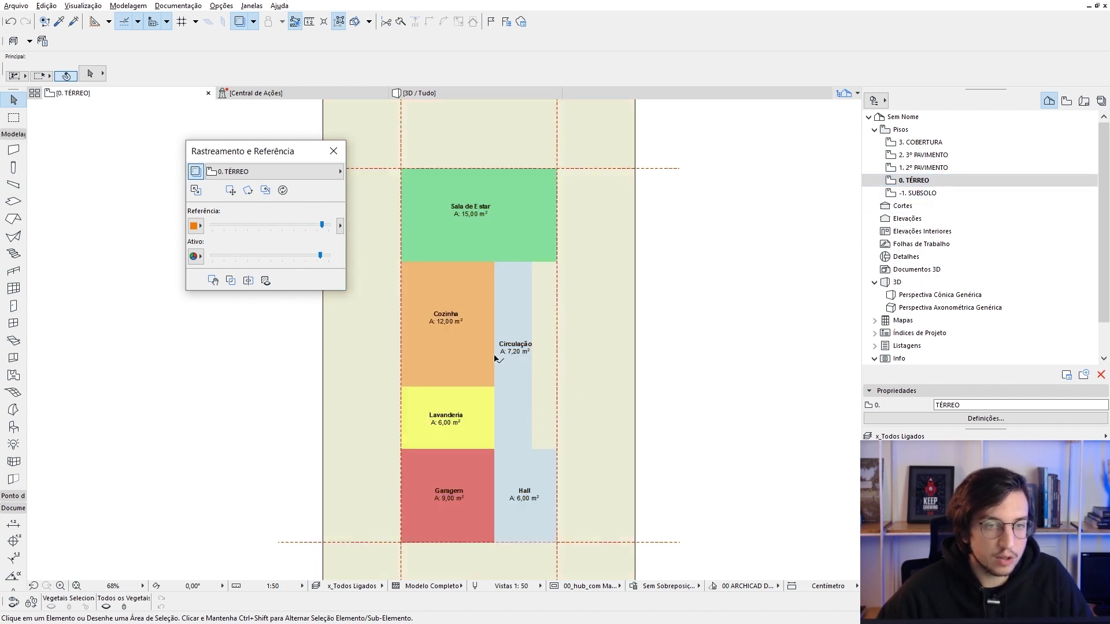
click(14, 375)
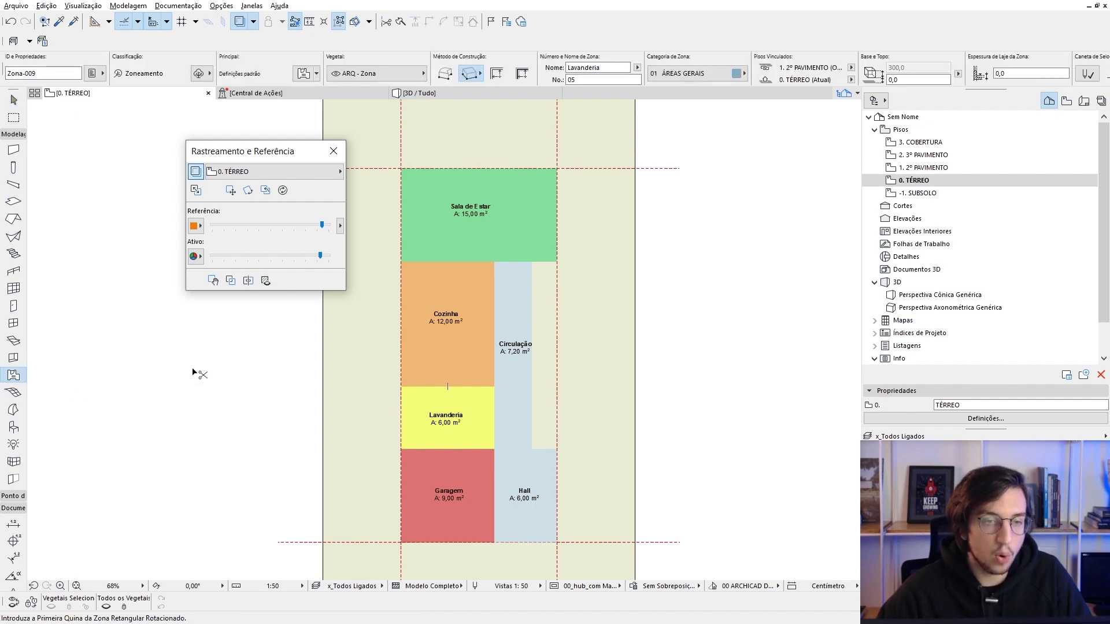
key(ctrl+a)
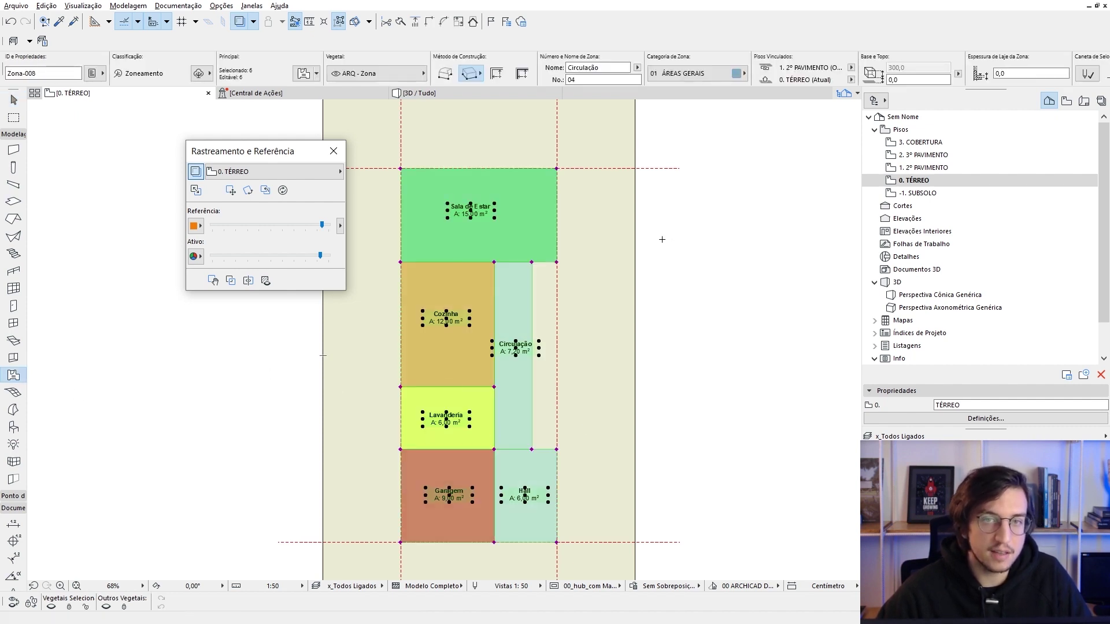
scroll(698, 72, down, 2)
scroll(698, 72, down, 2)
scroll(698, 72, down, 2)
scroll(699, 71, down, 2)
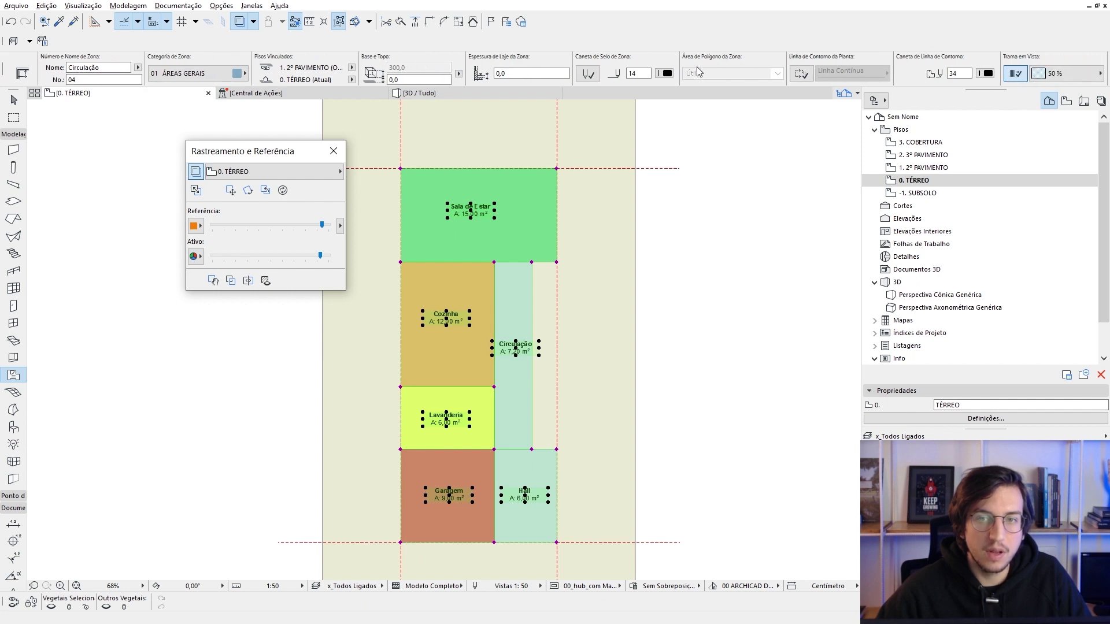
scroll(699, 70, down, 2)
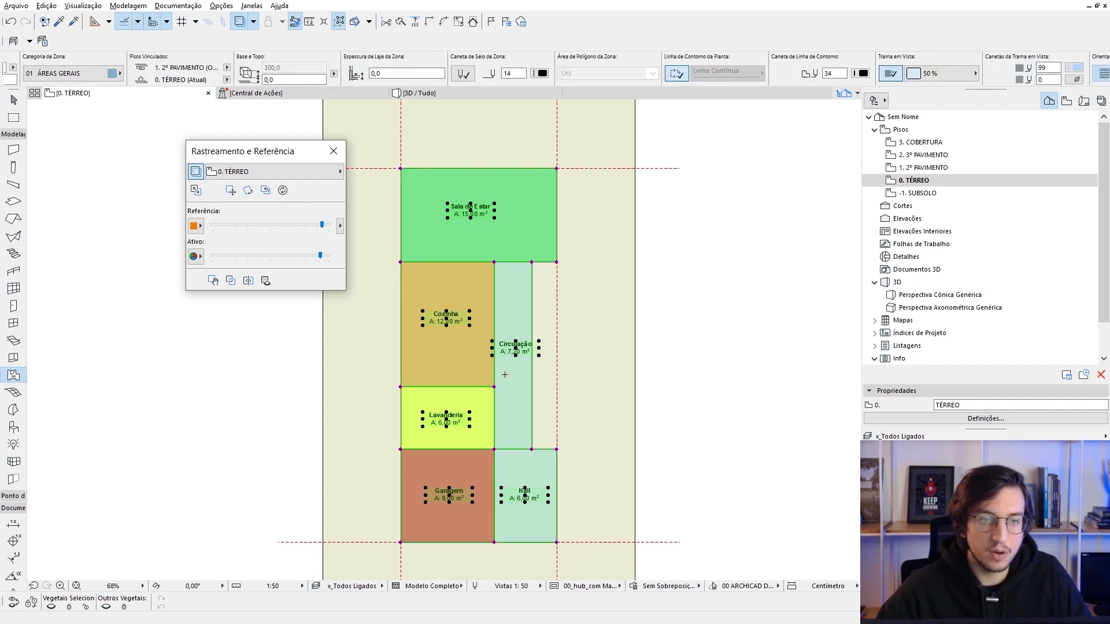
click(568, 400)
key(ctrl+Up)
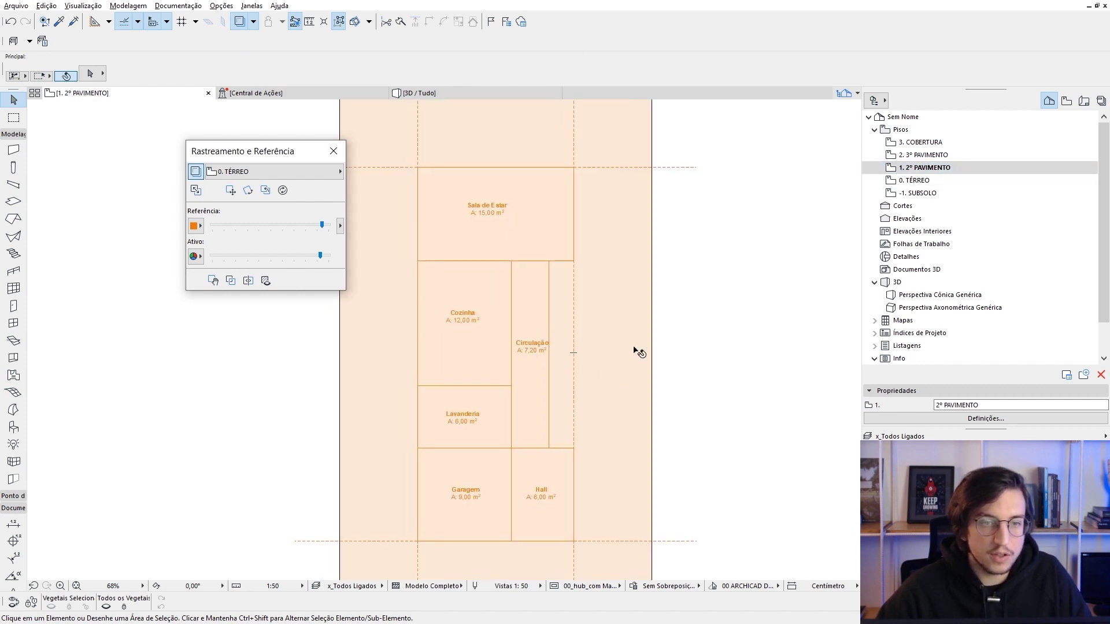
- Change the Zone tool's default name from Lavanderia to Suite
scroll(639, 350, down, 1)
scroll(526, 355, up, 1)
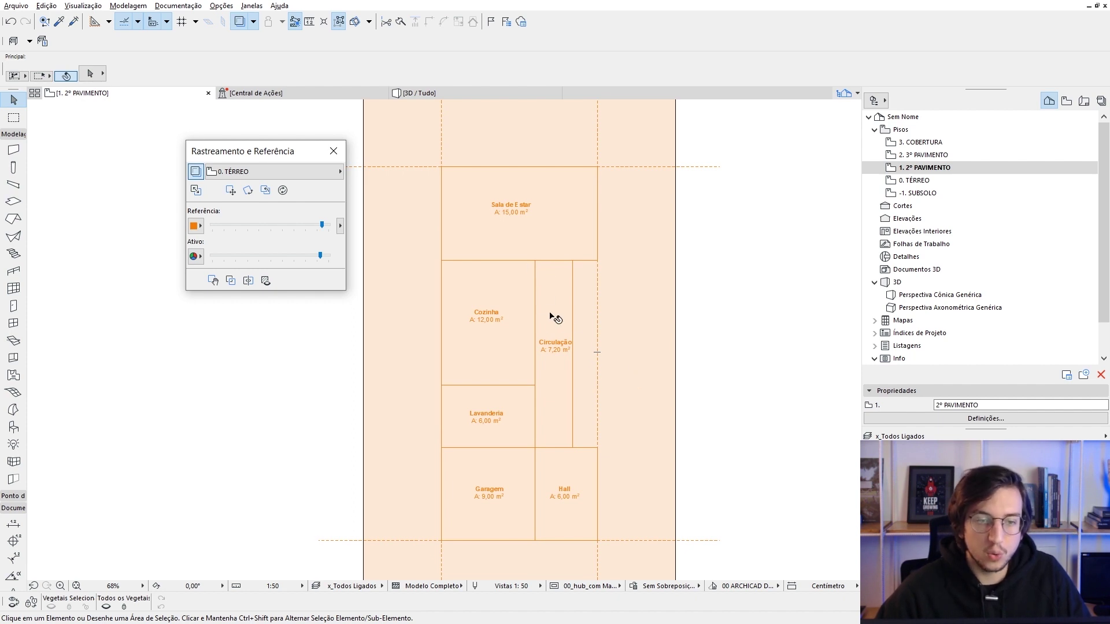
scroll(538, 319, down, 1)
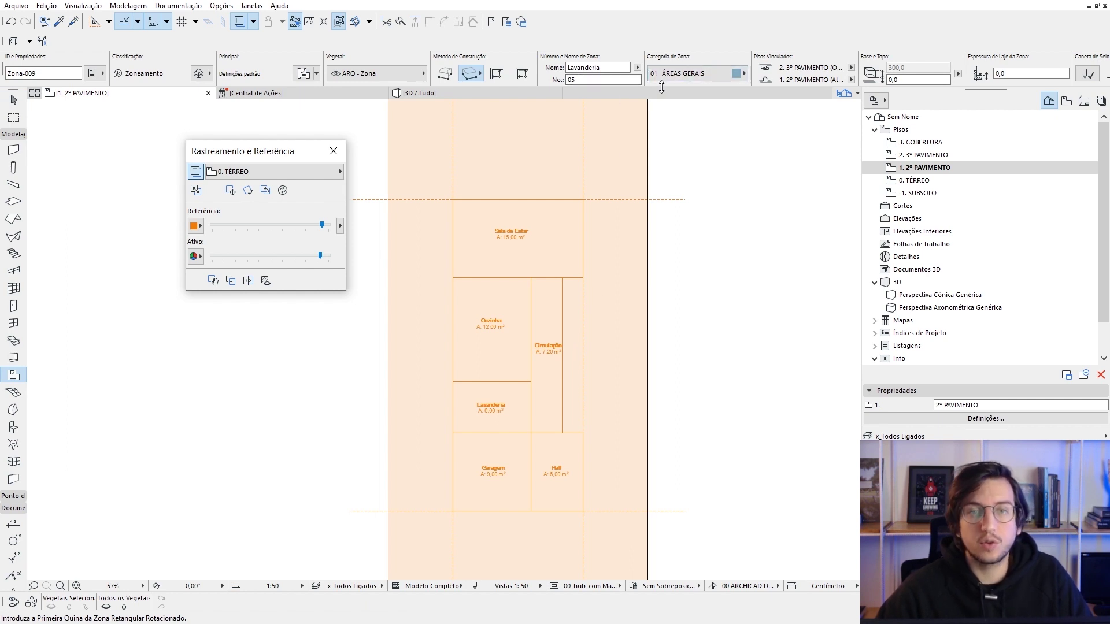
click(595, 67)
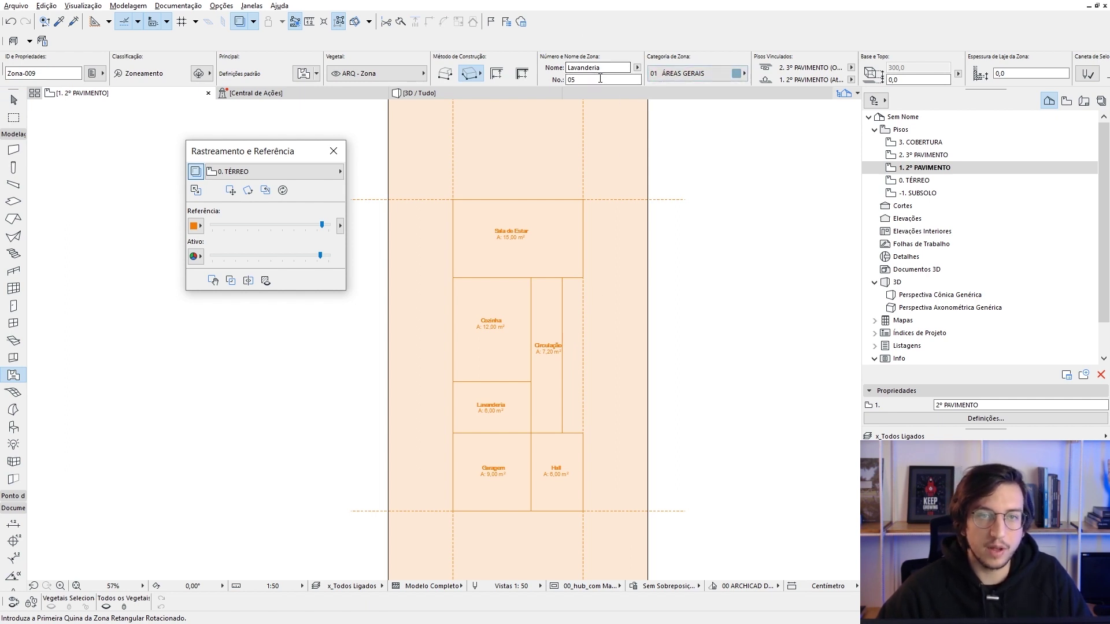
text(Suite)
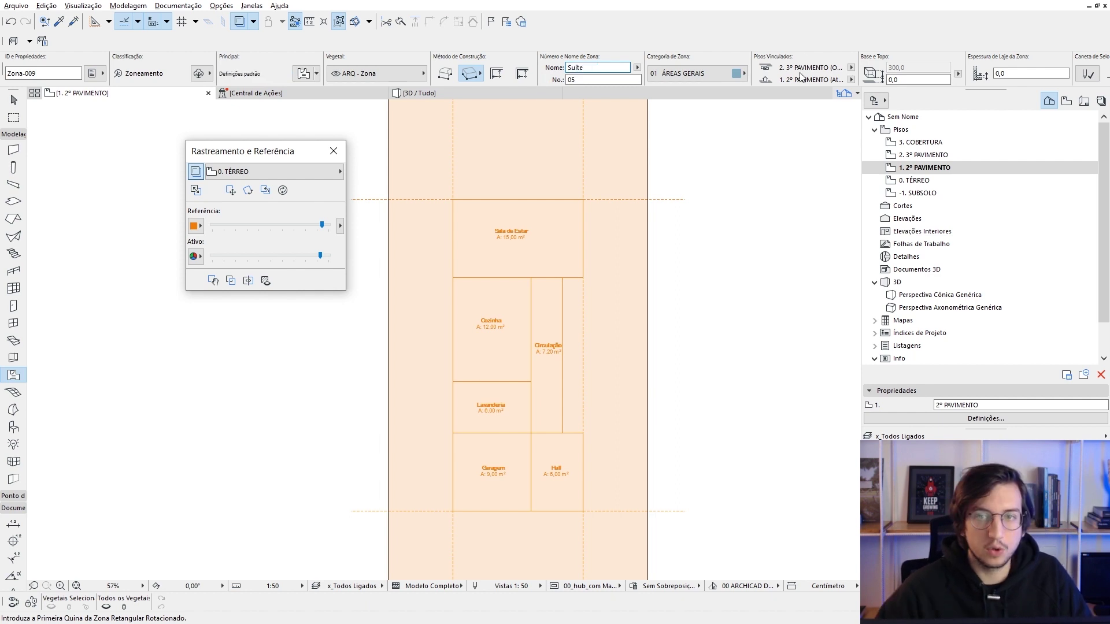
- Set a different zone fill pen and the Pintura - Violeta Ultramarina surface
scroll(797, 73, down, 5)
scroll(798, 74, down, 2)
scroll(797, 74, down, 2)
scroll(798, 73, down, 1)
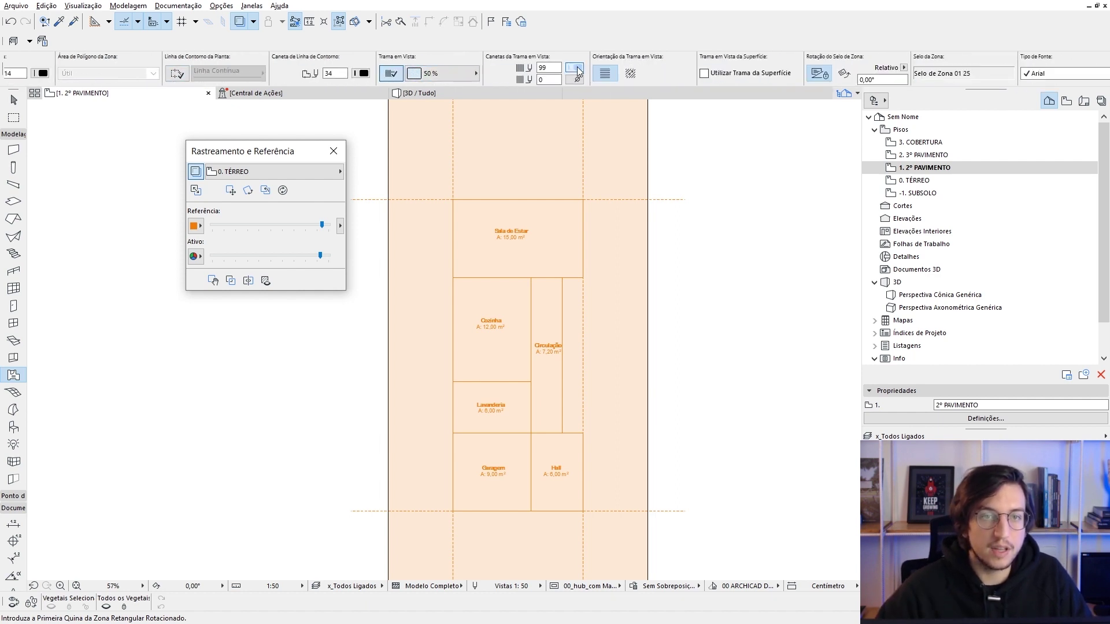
click(575, 67)
click(783, 113)
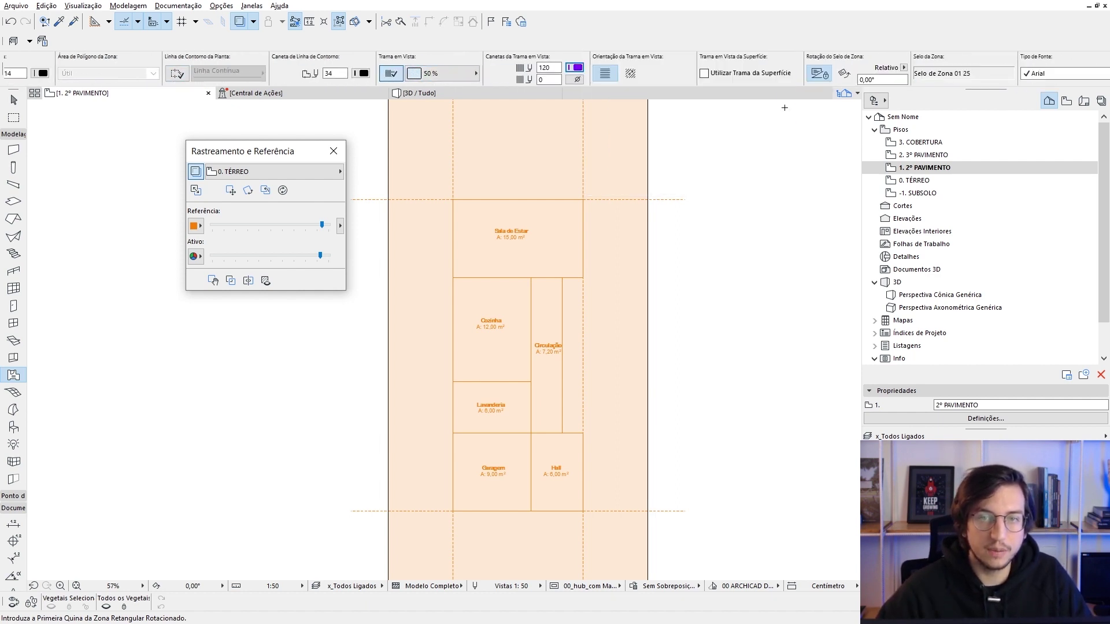
scroll(776, 81, down, 5)
scroll(776, 78, down, 3)
click(638, 74)
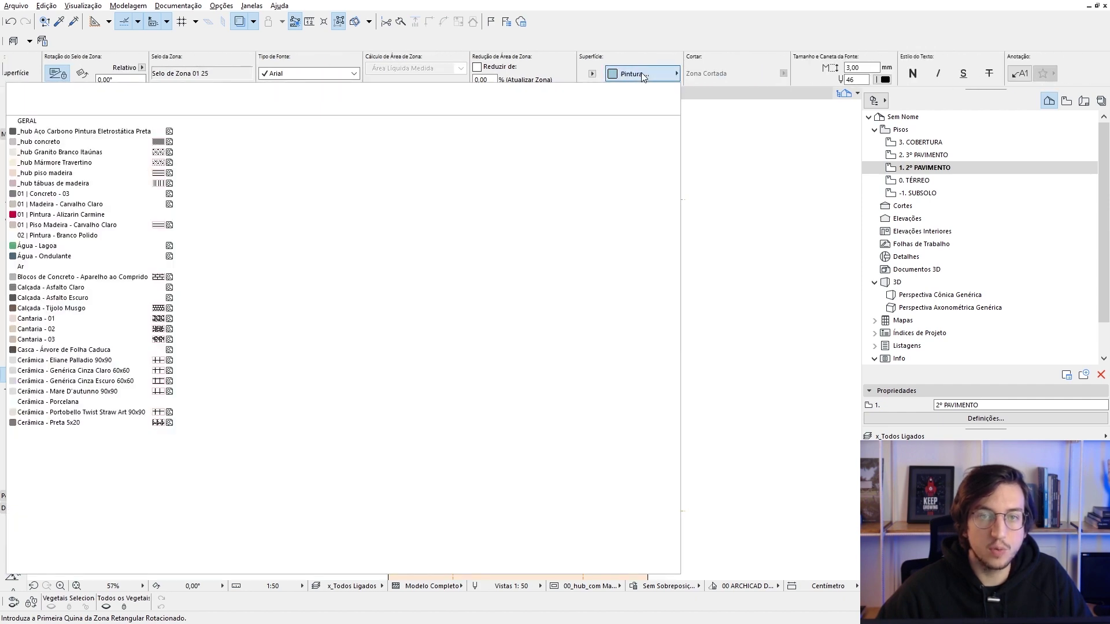
click(572, 214)
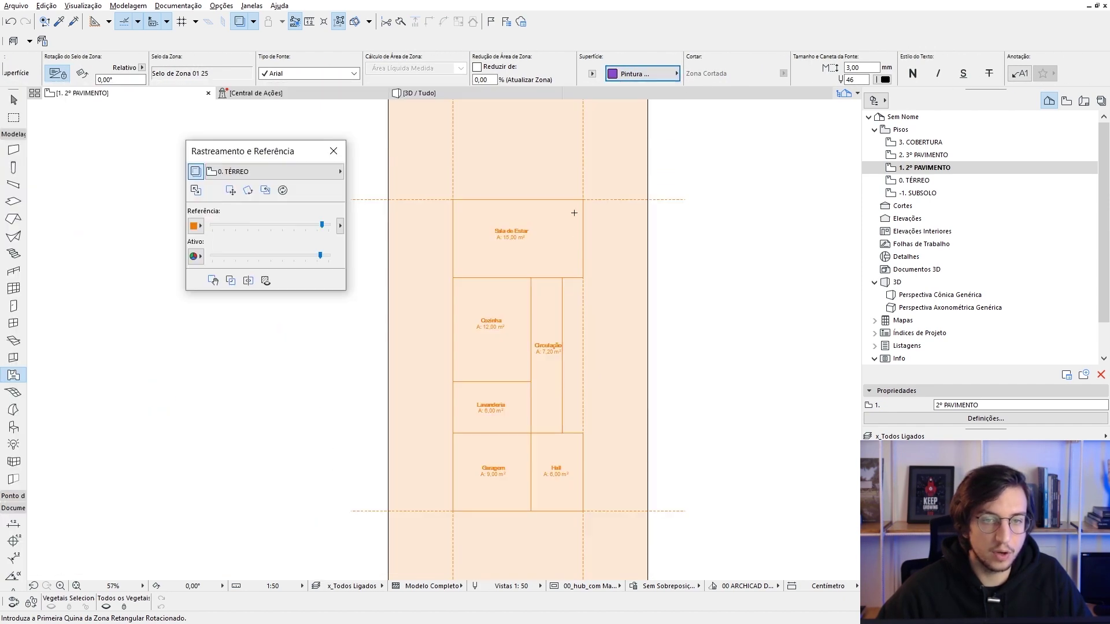
- Start the new zone outline at Cozinha's top-left corner
scroll(497, 326, up, 1)
middle_drag(497, 326, 529, 282)
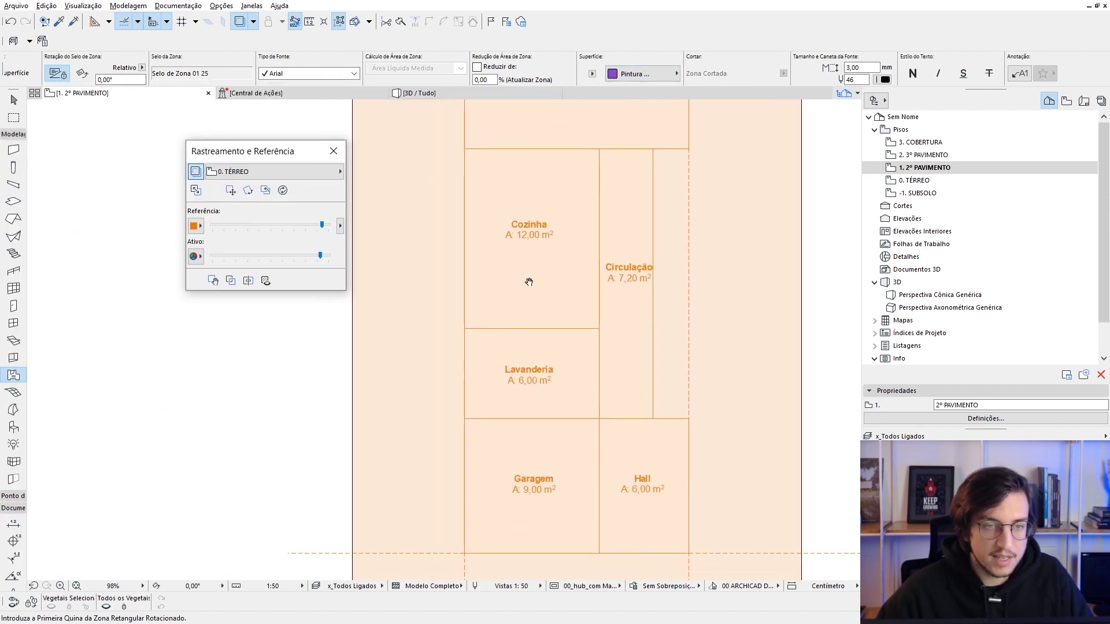
click(466, 147)
scroll(504, 358, down, 3)
key(Escape)
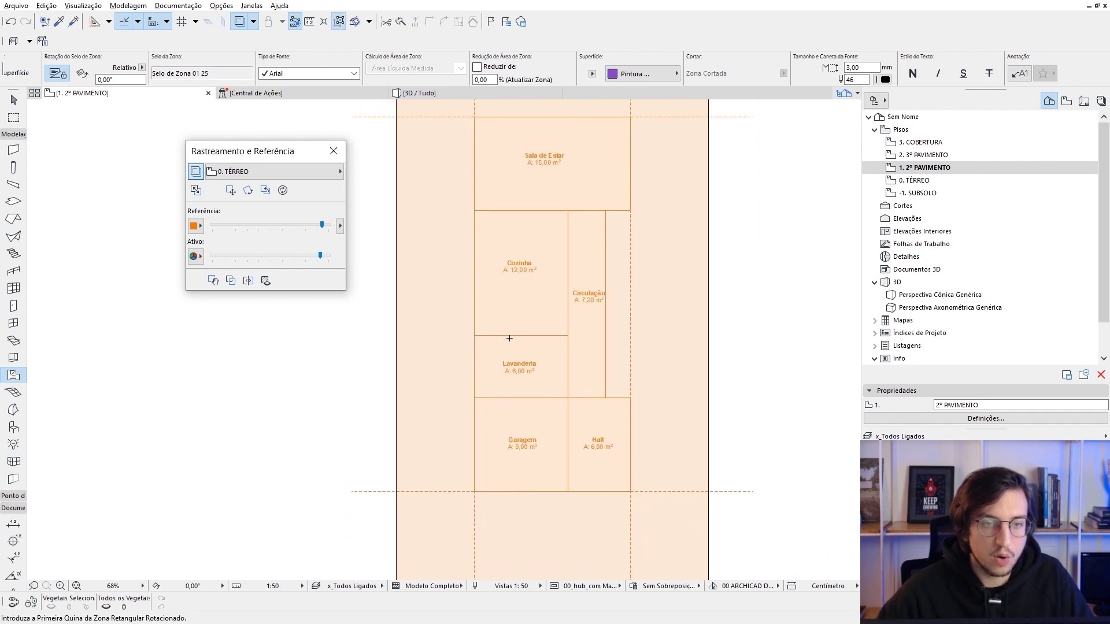
scroll(509, 338, up, 2)
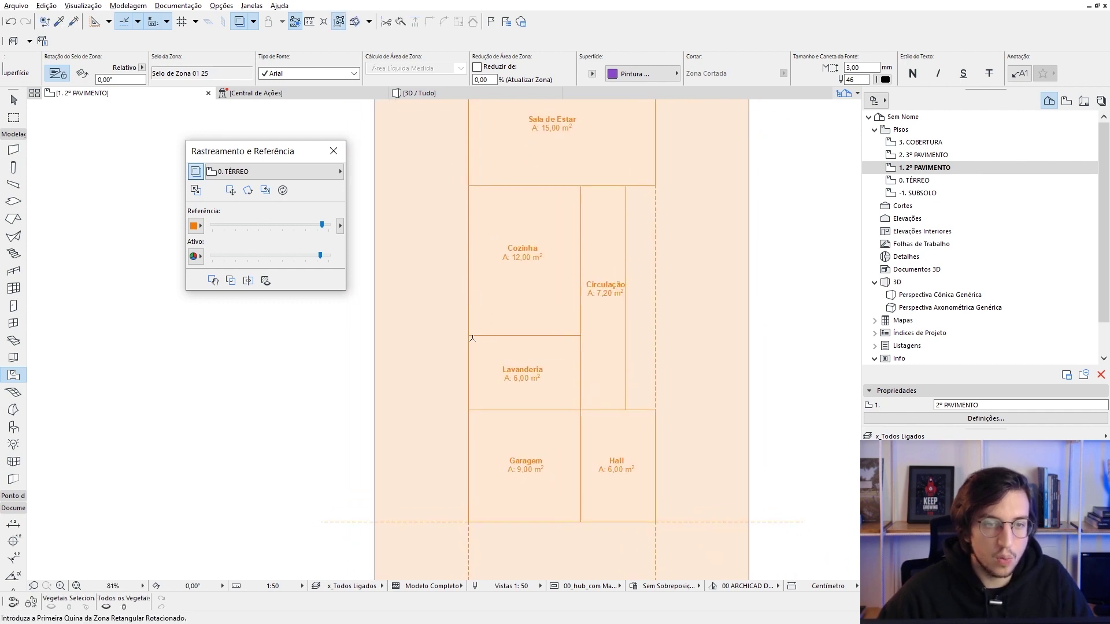
click(469, 186)
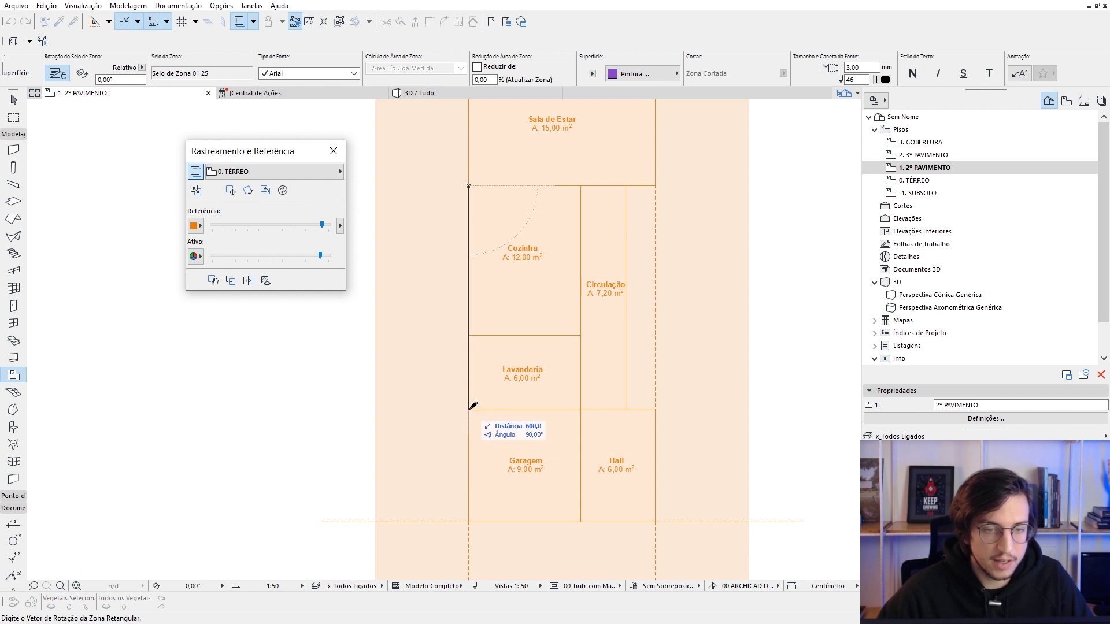
- Complete the 18 m² Suite rectangle over Cozinha and Lavanderia and select it
click(469, 409)
click(580, 410)
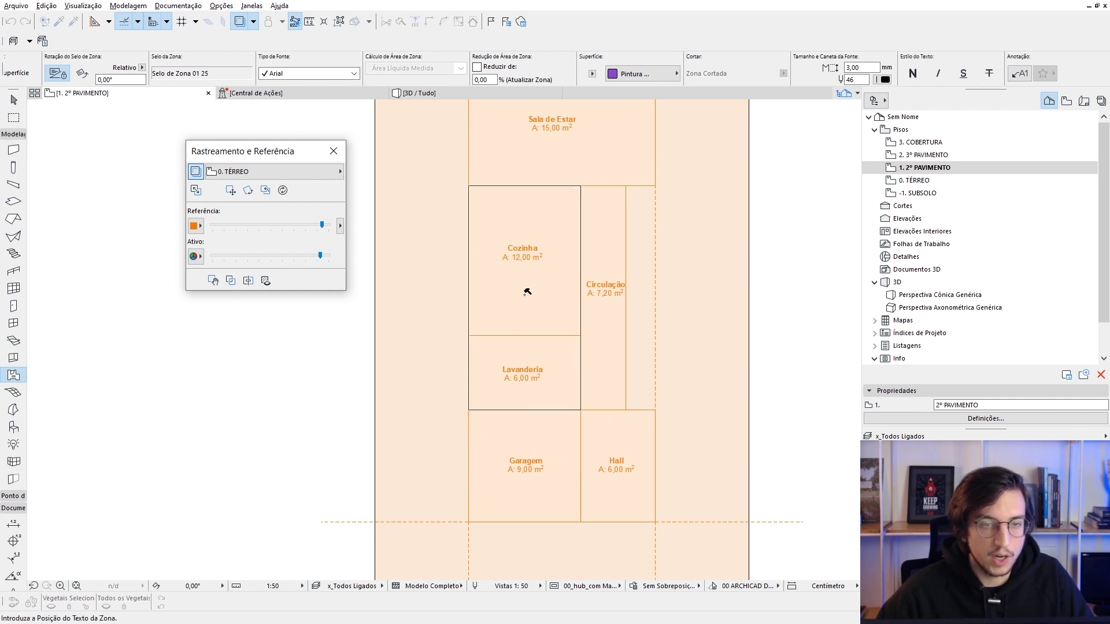
key(Escape)
middle_drag(568, 315, 552, 328)
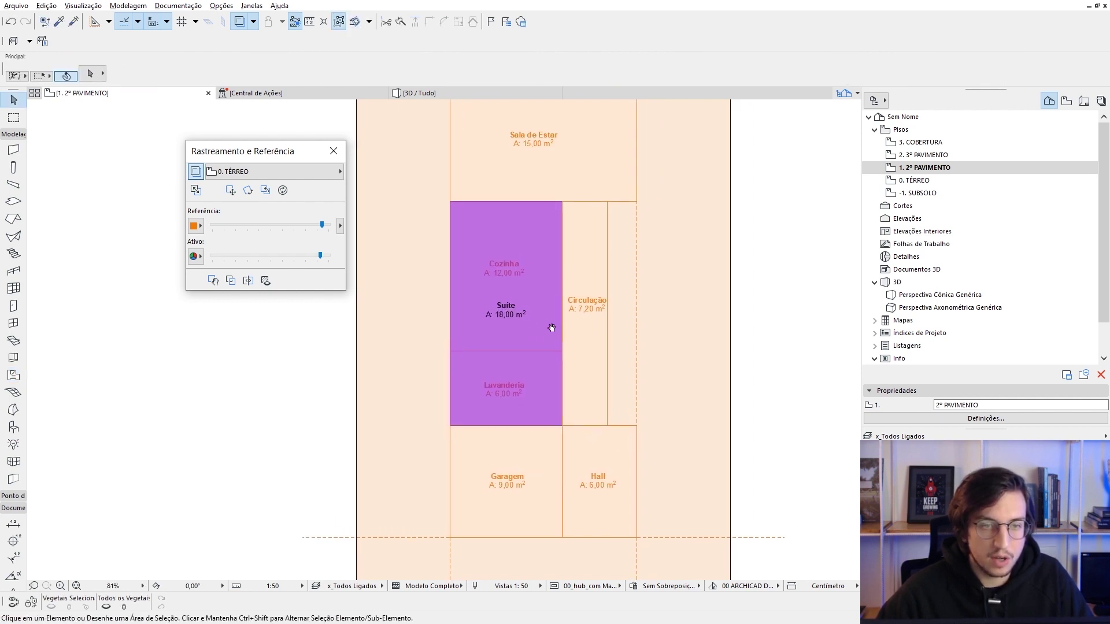
click(504, 321)
- Deselect the Suite zone and view the model in 3D
middle_drag(549, 383, 531, 370)
key(Escape)
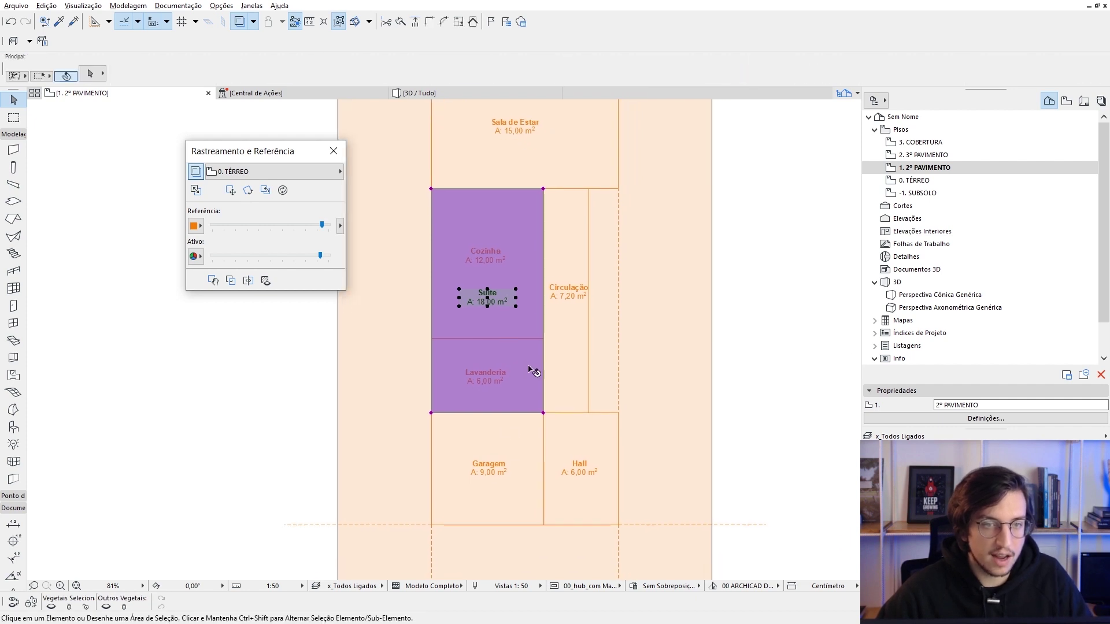
scroll(513, 426, down, 1)
scroll(543, 419, down, 1)
middle_drag(551, 416, 550, 418)
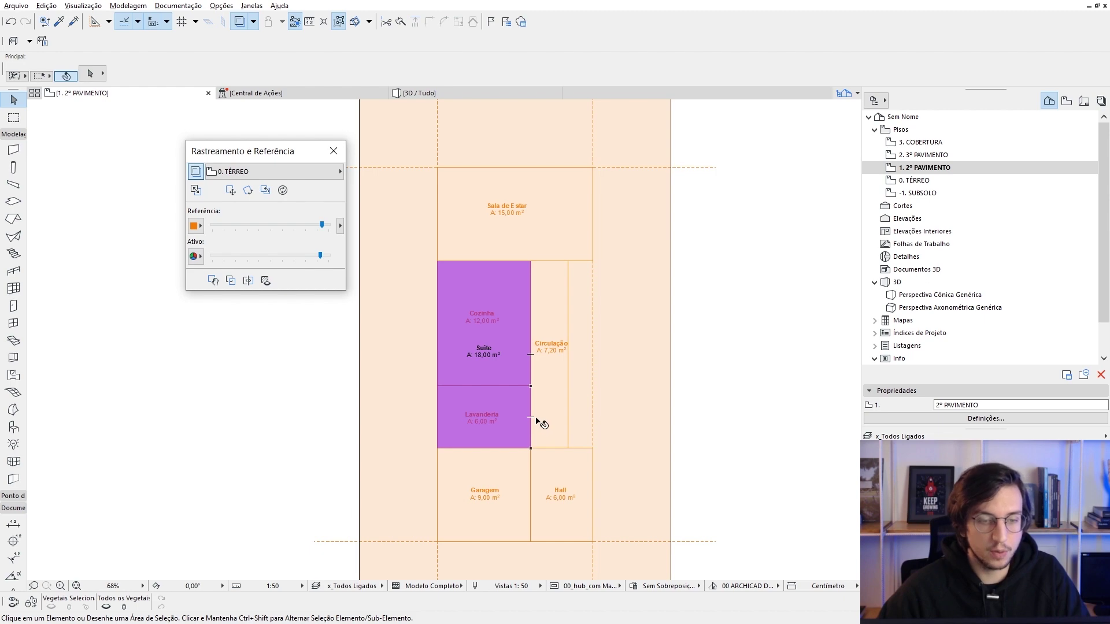
key(F3)
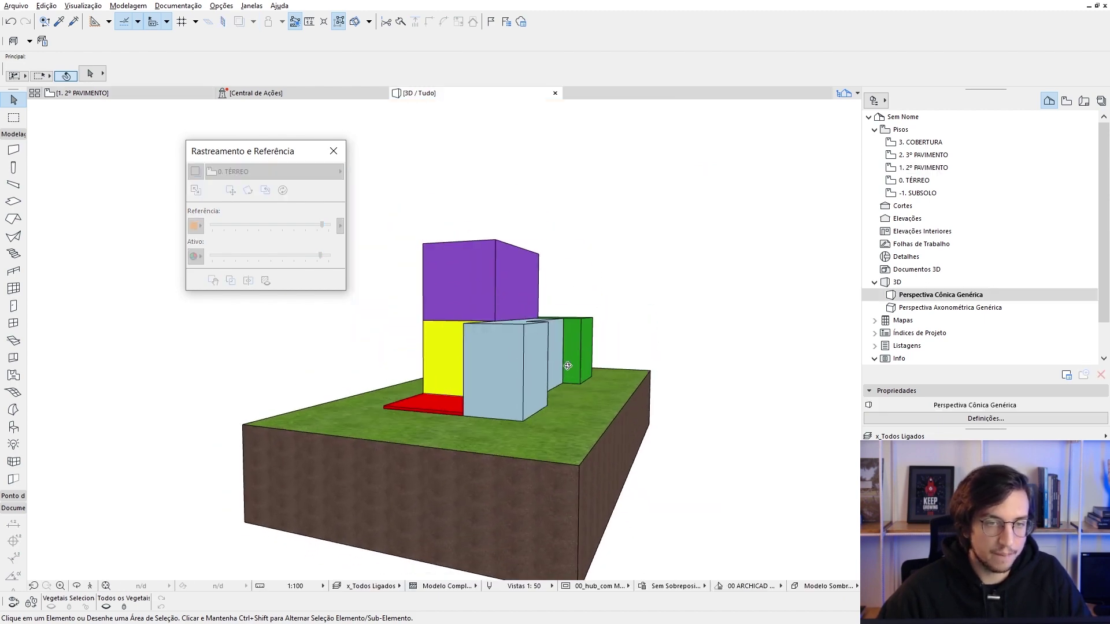
- Inspect the purple Suite volume over Cozinha and Lavanderia in 3D, then return to the 2º PAVIMENTO plan
mouse_move(568, 365)
shift+middle_down()
mouse_move(644, 407)
mouse_move(494, 393)
mouse_move(564, 367)
shift+middle_up()
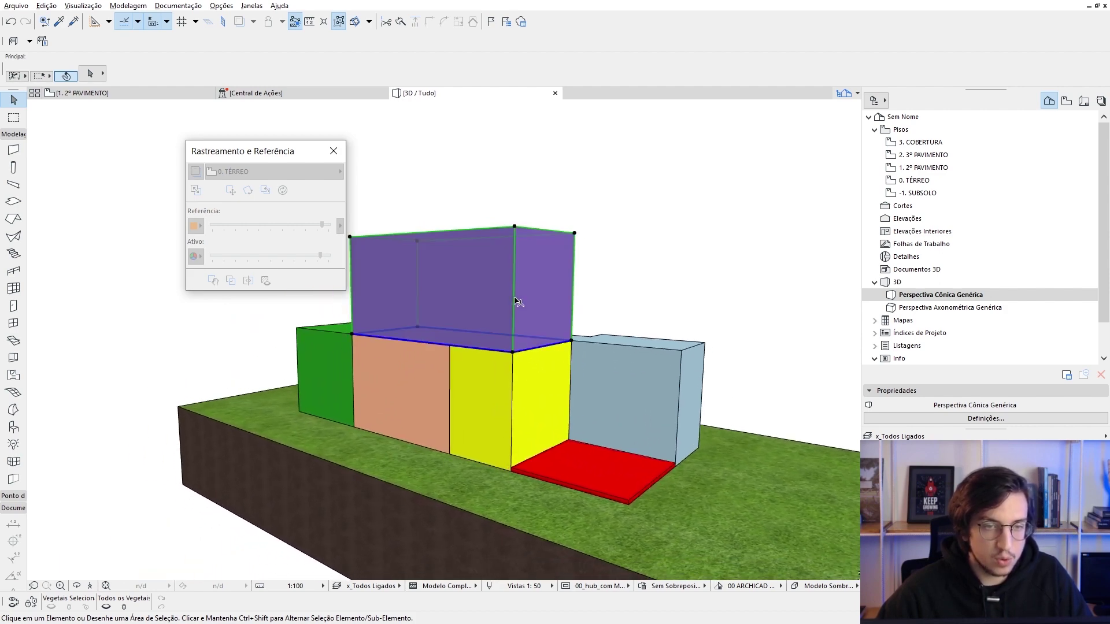
click(518, 301)
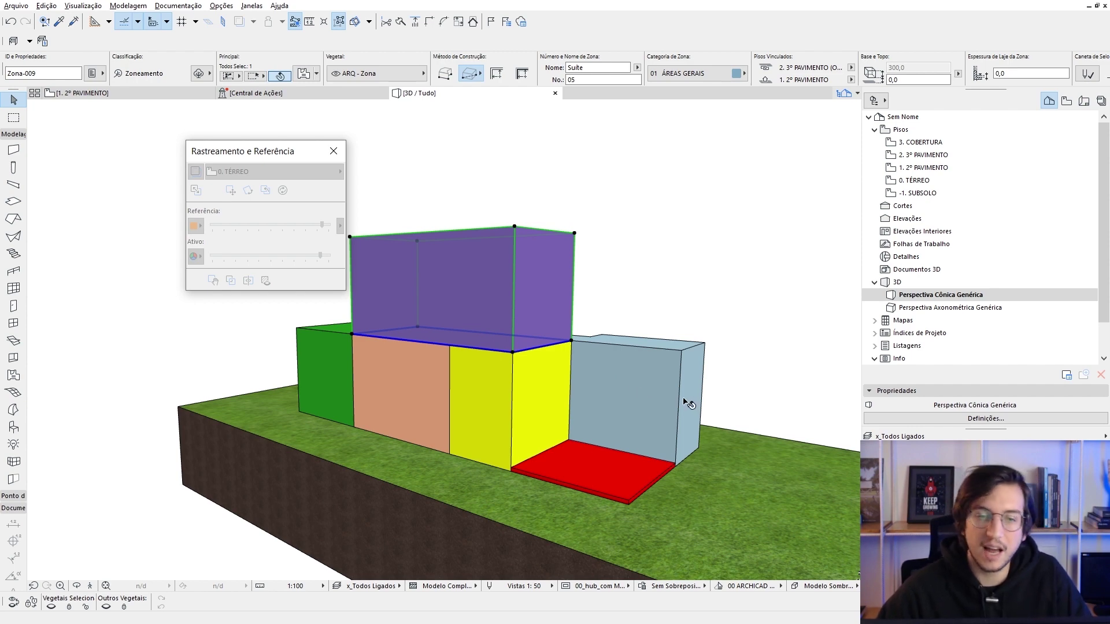
key(F2)
- Move the purple Suite zone 300 down so it covers Lavanderia and Garagem
click(501, 379)
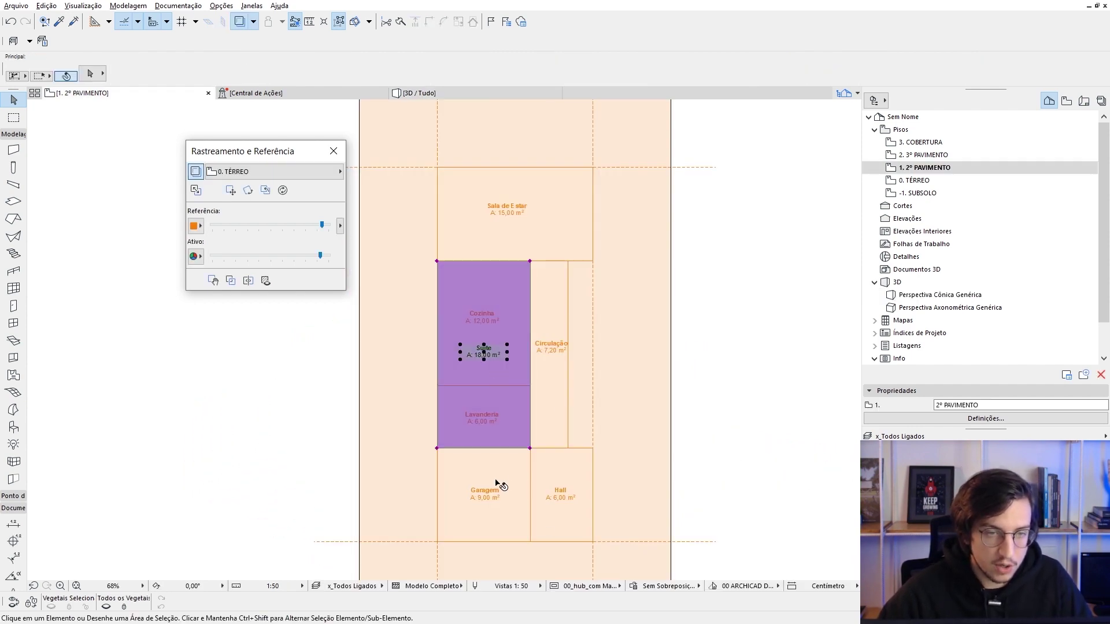
click(530, 448)
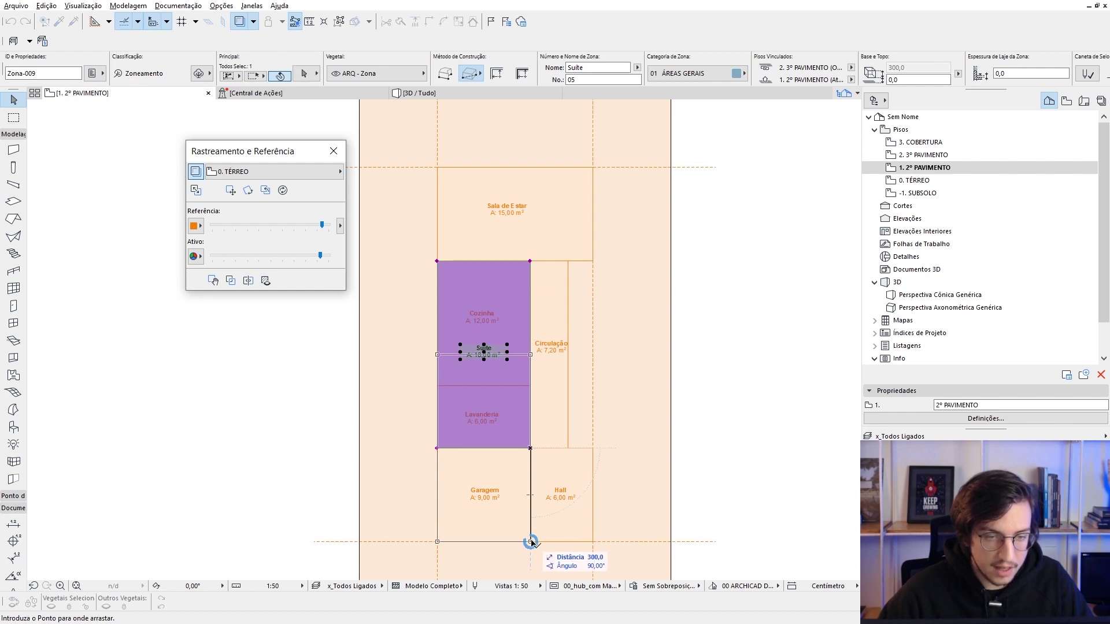
scroll(530, 542, up, 2)
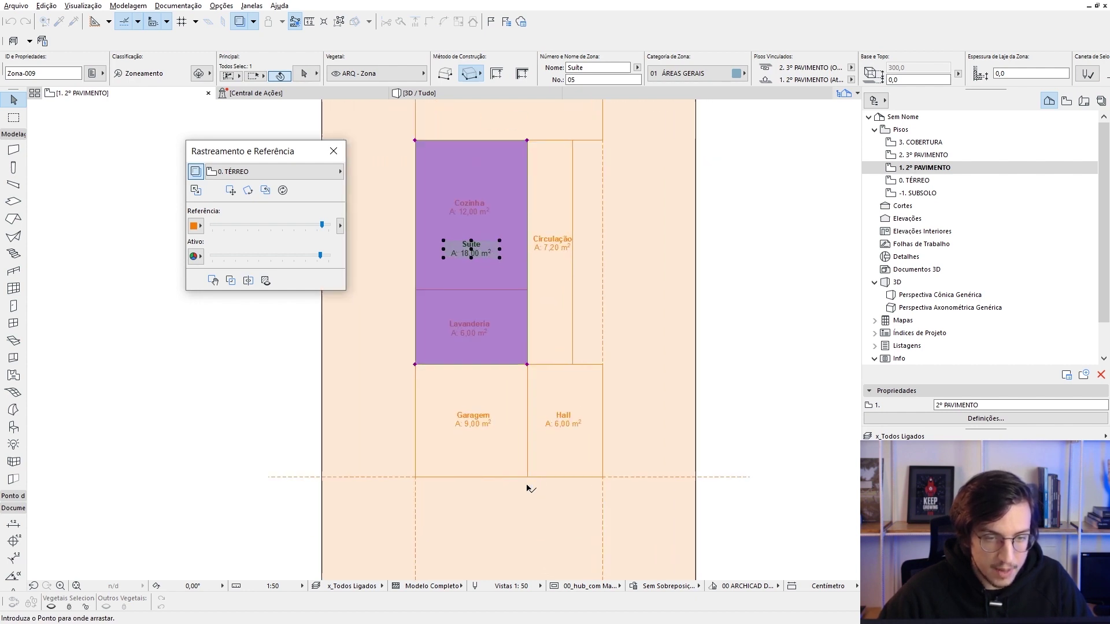
scroll(528, 486, up, 2)
click(567, 446)
scroll(524, 473, down, 1)
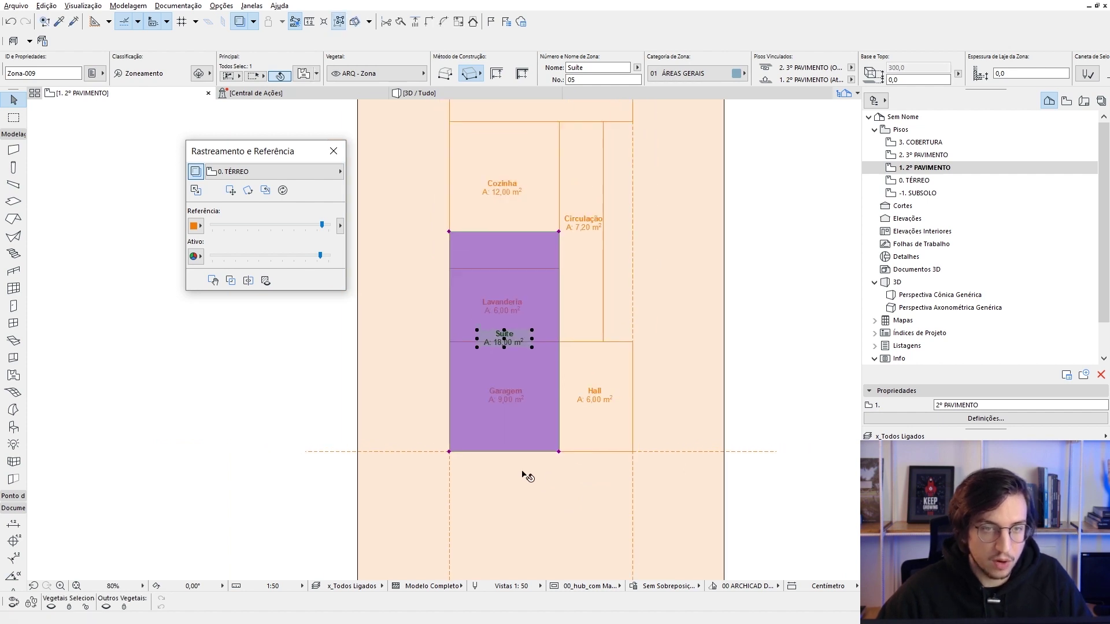
scroll(554, 487, down, 1)
scroll(580, 487, down, 1)
mouse_move(580, 484)
middle_down()
mouse_move(426, 386)
mouse_move(602, 421)
mouse_move(473, 419)
mouse_move(578, 460)
mouse_move(507, 466)
mouse_move(567, 459)
mouse_move(520, 422)
mouse_move(490, 443)
mouse_move(561, 463)
middle_up()
- Check the moved Suite zone in 3D, then return to the 2º PAVIMENTO plan
key(F3)
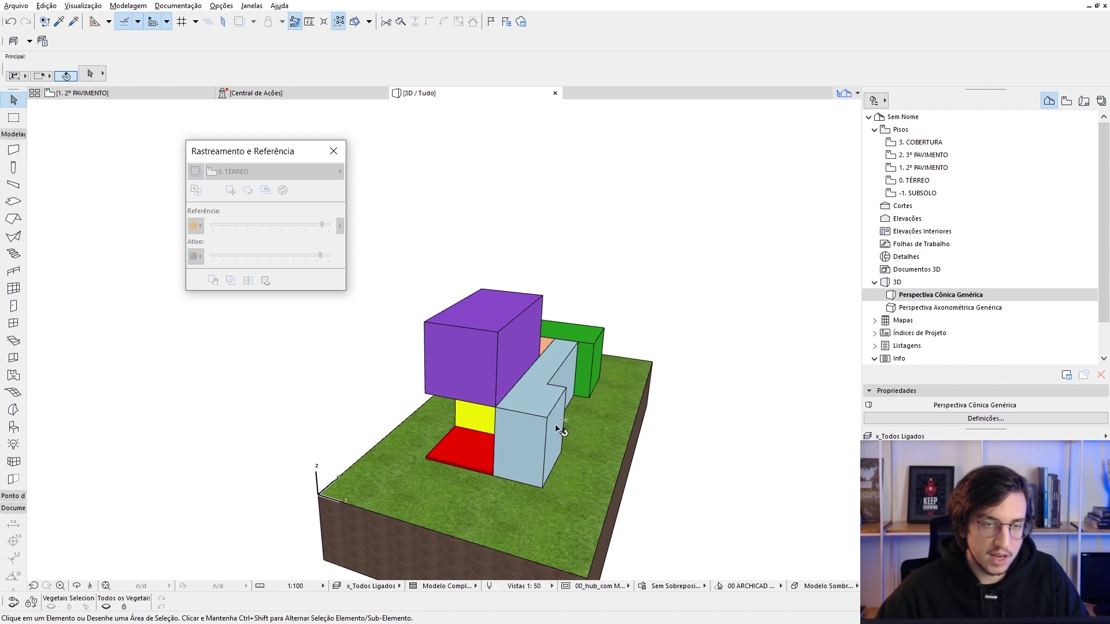
key(F2)
scroll(534, 385, down, 2)
scroll(500, 347, up, 3)
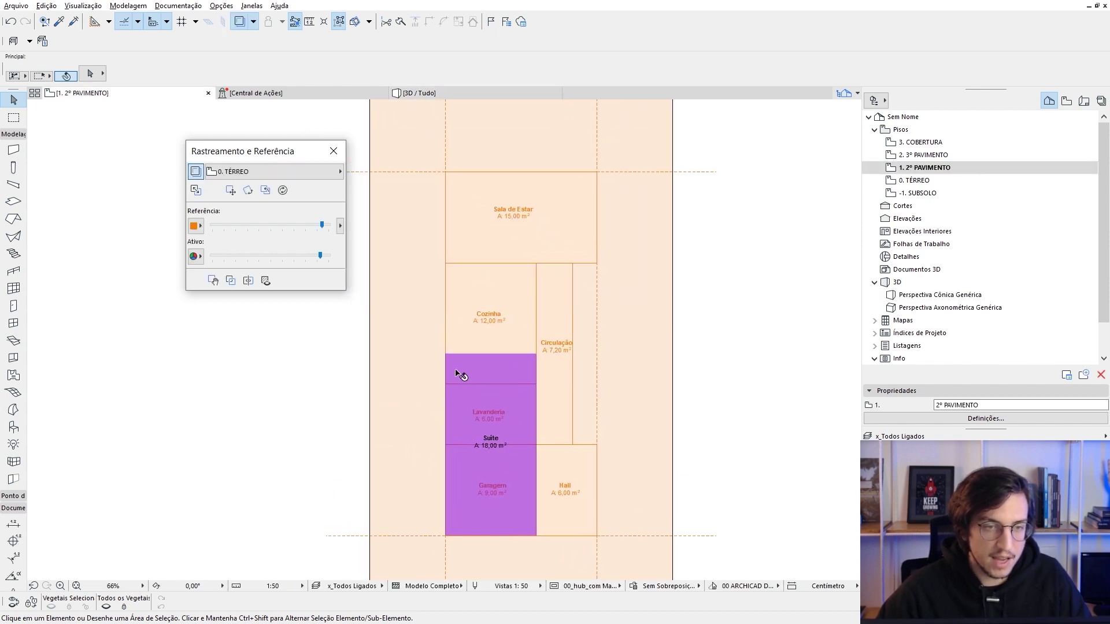
- Place a copy of the Suite zone above, over Sala de Estar and Cozinha
click(461, 374)
drag(446, 353, 445, 184)
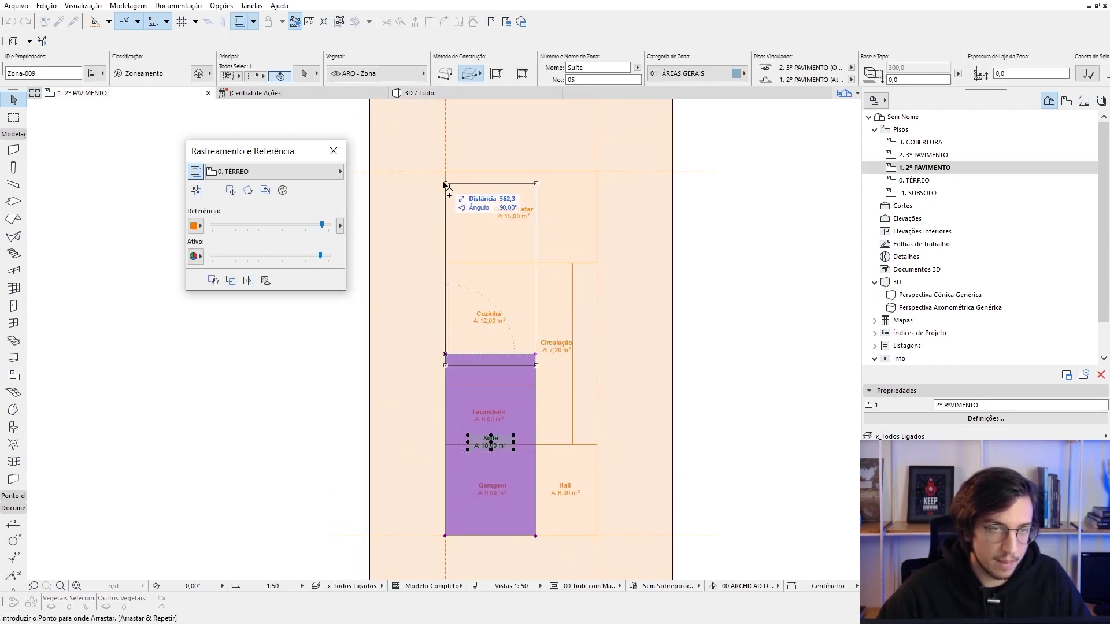
click(445, 171)
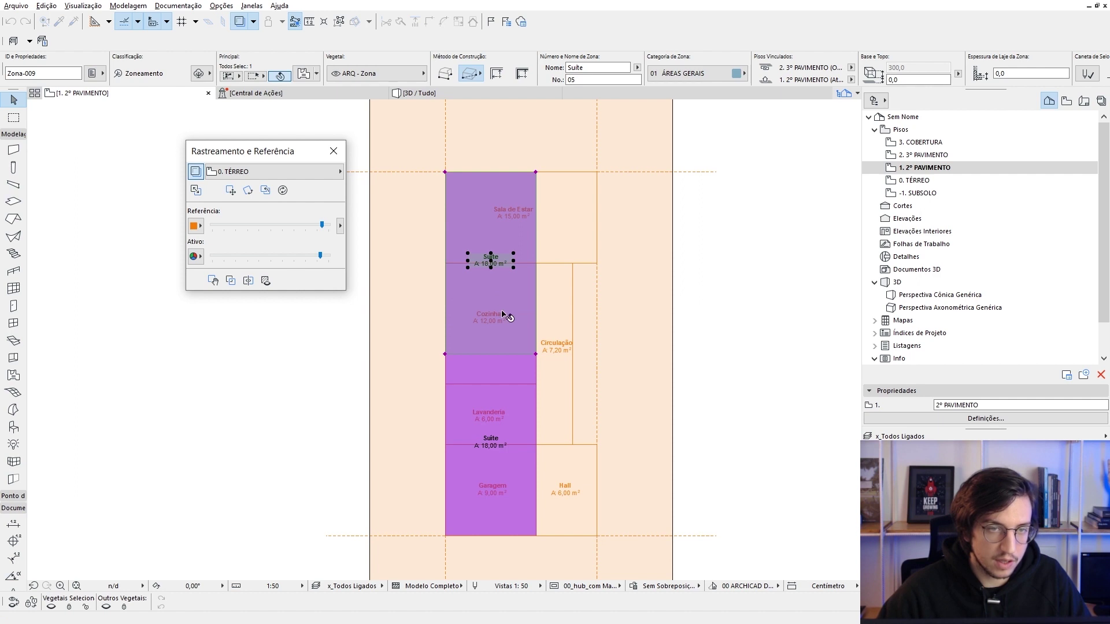
- Raise the copy's bottom edge to shrink it to 15 m² and move its label up
click(504, 355)
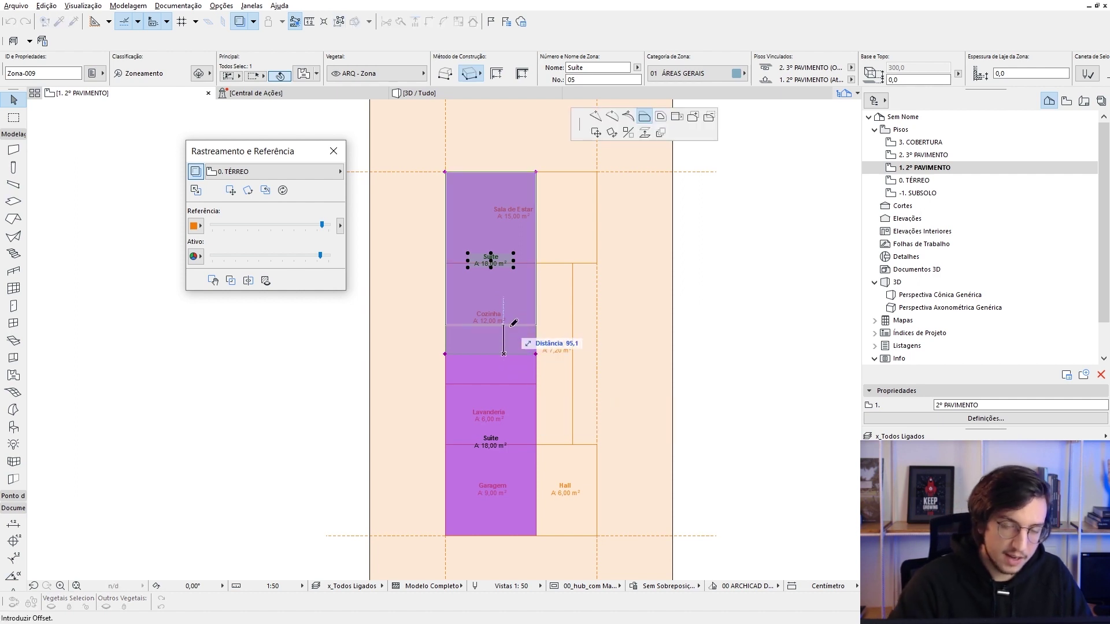
click(504, 324)
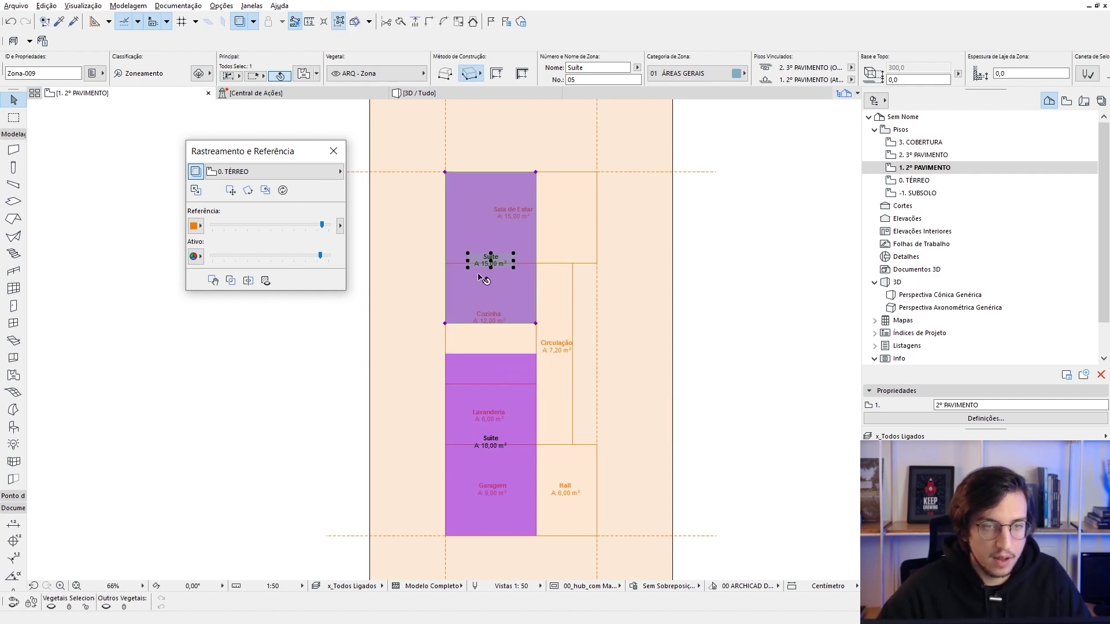
drag(491, 261, 491, 230)
key(Escape)
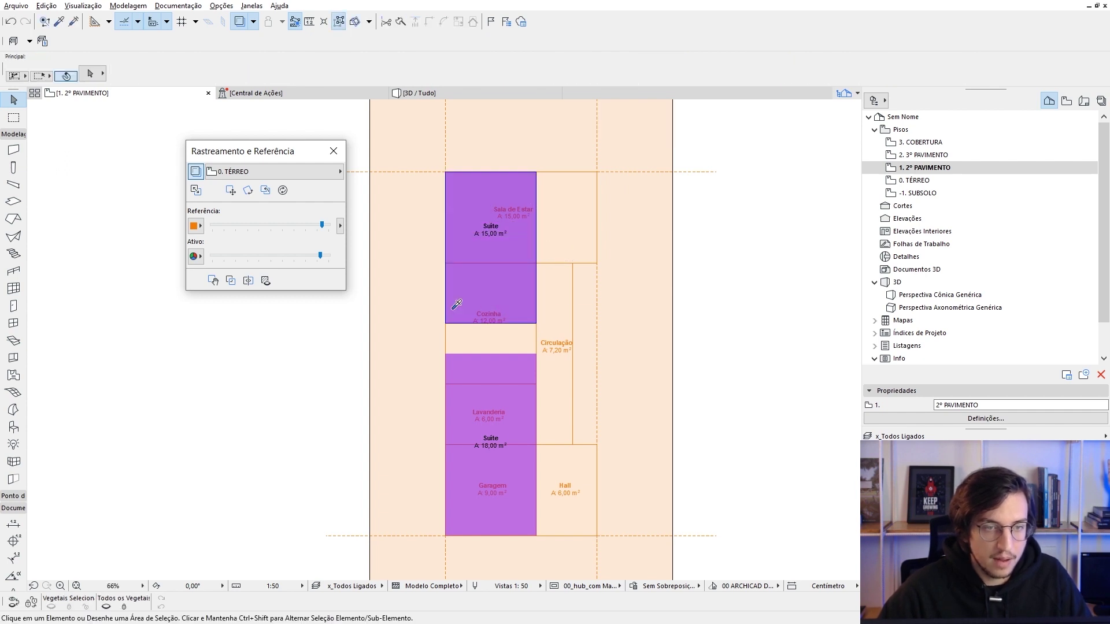
alt+click(445, 323)
- Create a 3 m² zone below Cozinha and name it Circulação
click(536, 323)
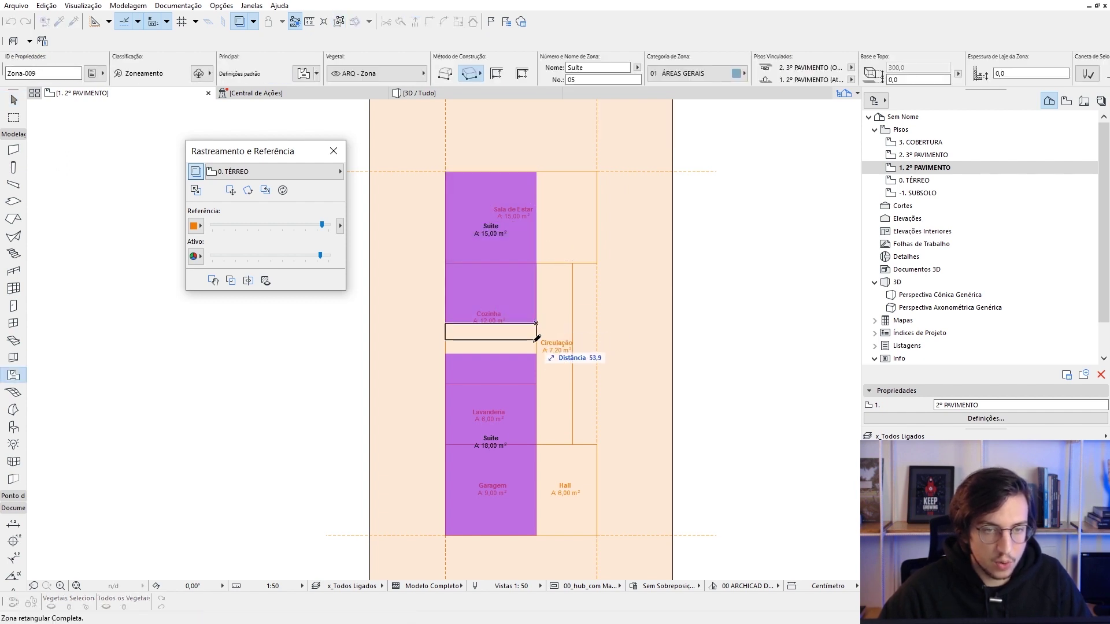
click(536, 354)
shift+click(500, 332)
scroll(500, 332, up, 3)
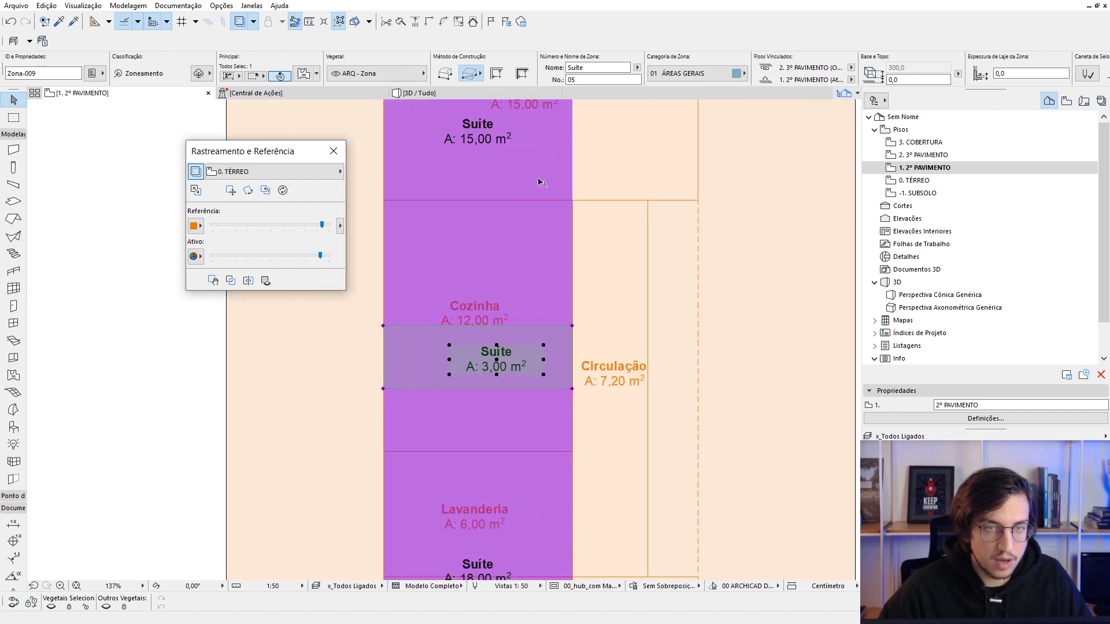
click(598, 68)
text(Circulaç)
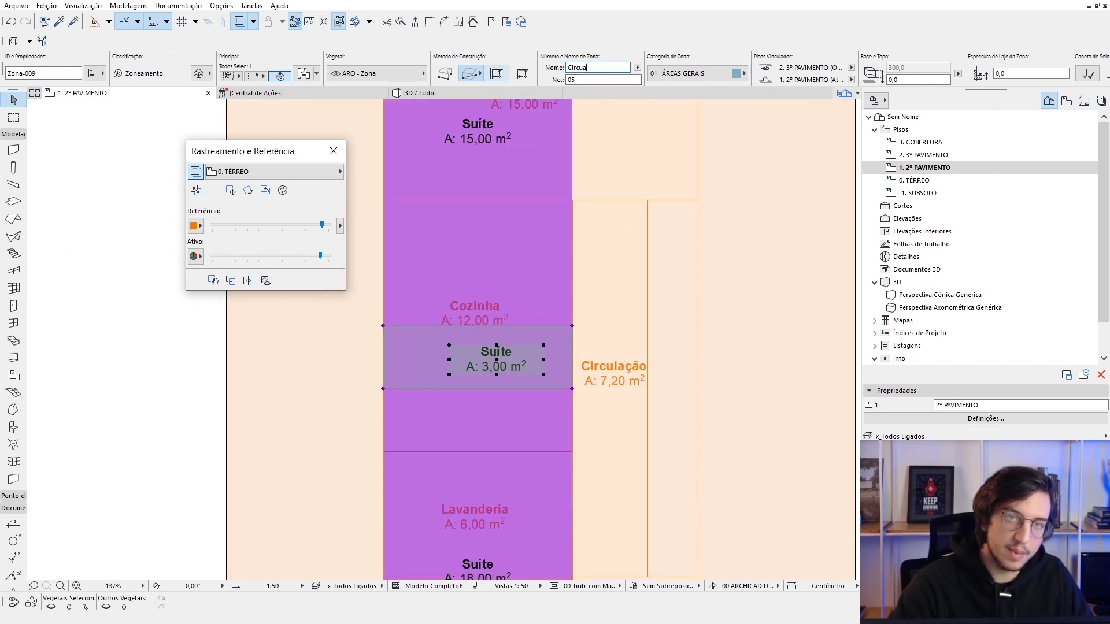
text(ão)
key(Return)
scroll(577, 71, down, 5)
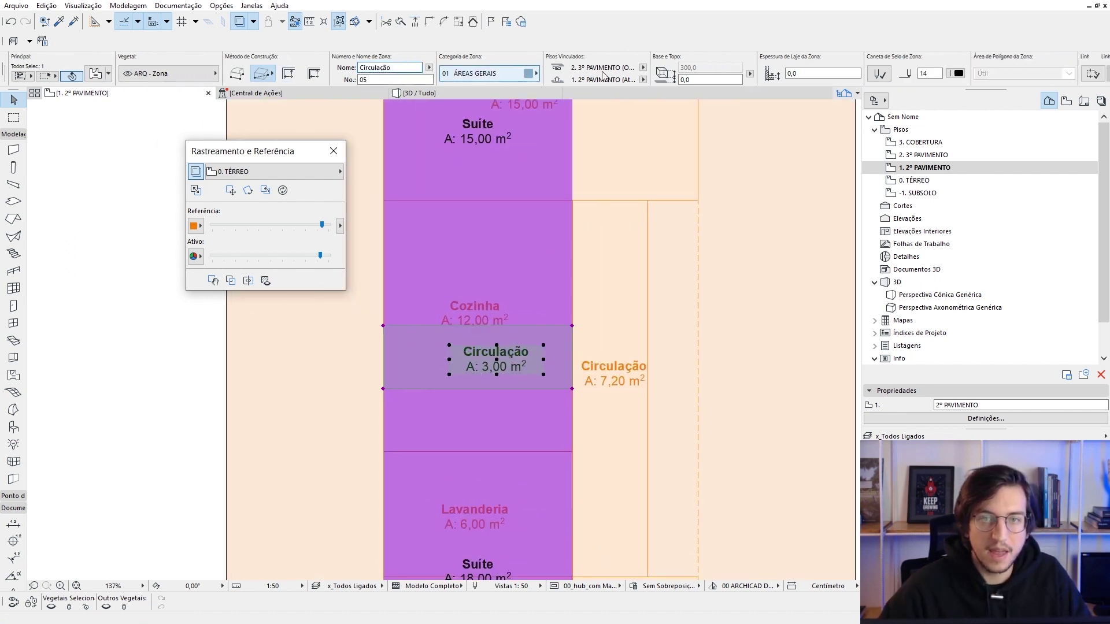
- Give Circulação a light green fill (pen 99) and the Pintura - Azul Pálido surface
click(577, 68)
click(777, 110)
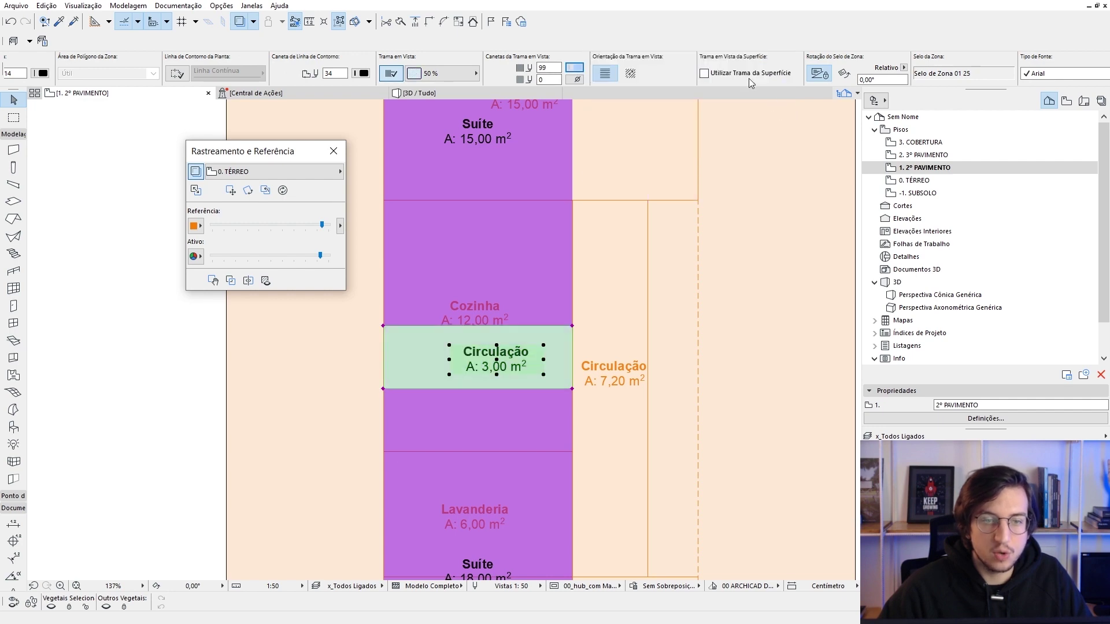
scroll(733, 68, down, 2)
scroll(733, 68, down, 2)
scroll(733, 68, down, 3)
scroll(733, 68, down, 3)
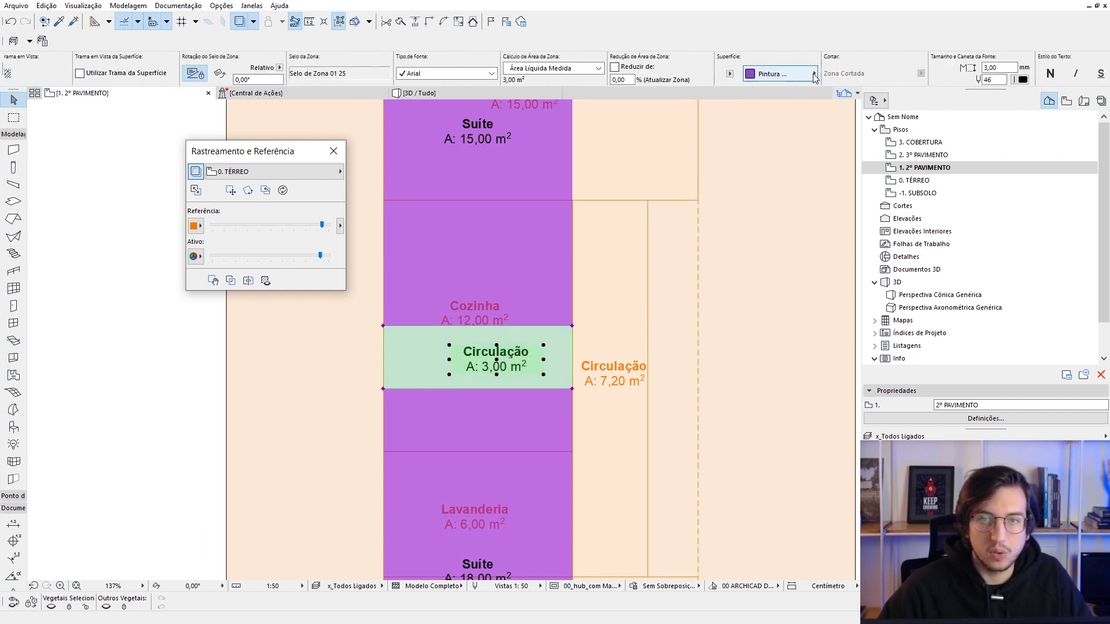
click(798, 74)
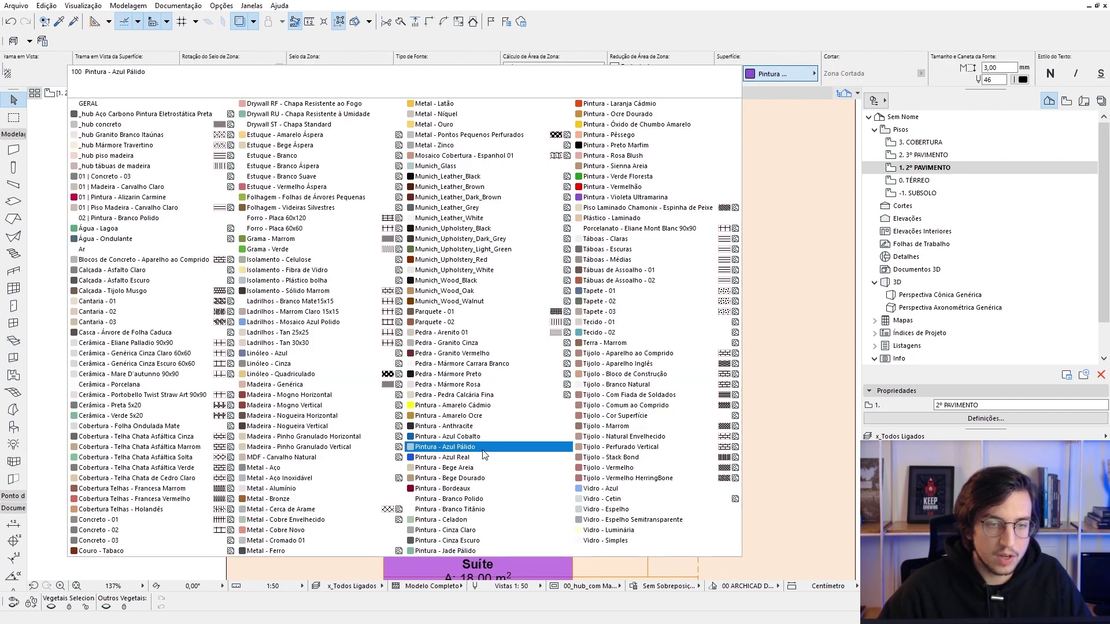
click(463, 451)
key(Escape)
scroll(581, 338, down, 3)
key(F3)
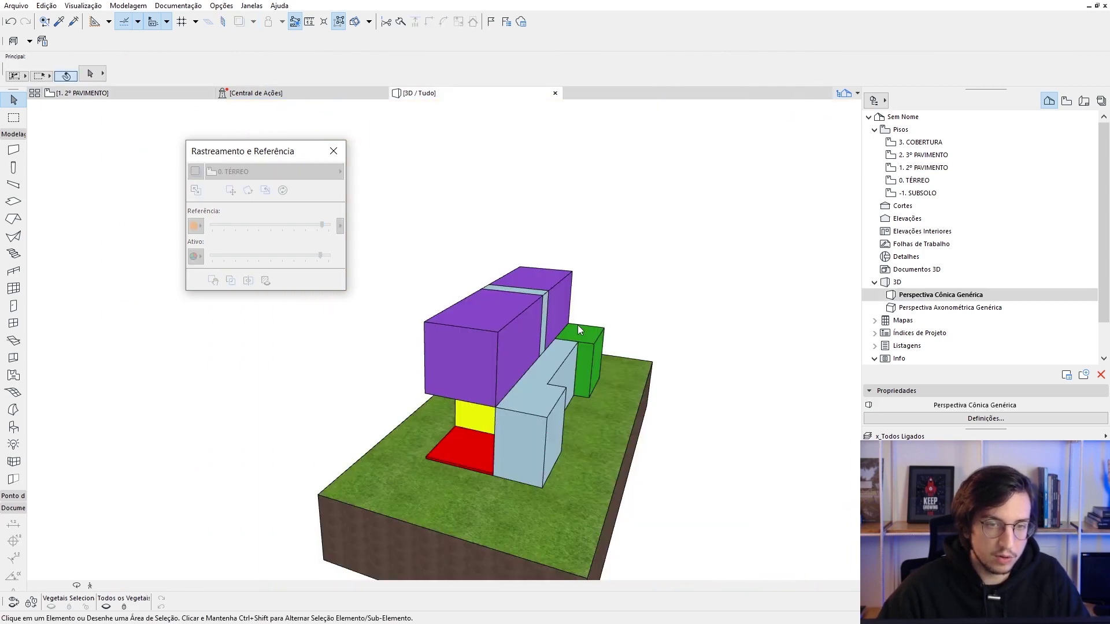
mouse_move(578, 401)
mouse_down()
mouse_move(663, 467)
mouse_move(503, 433)
mouse_up()
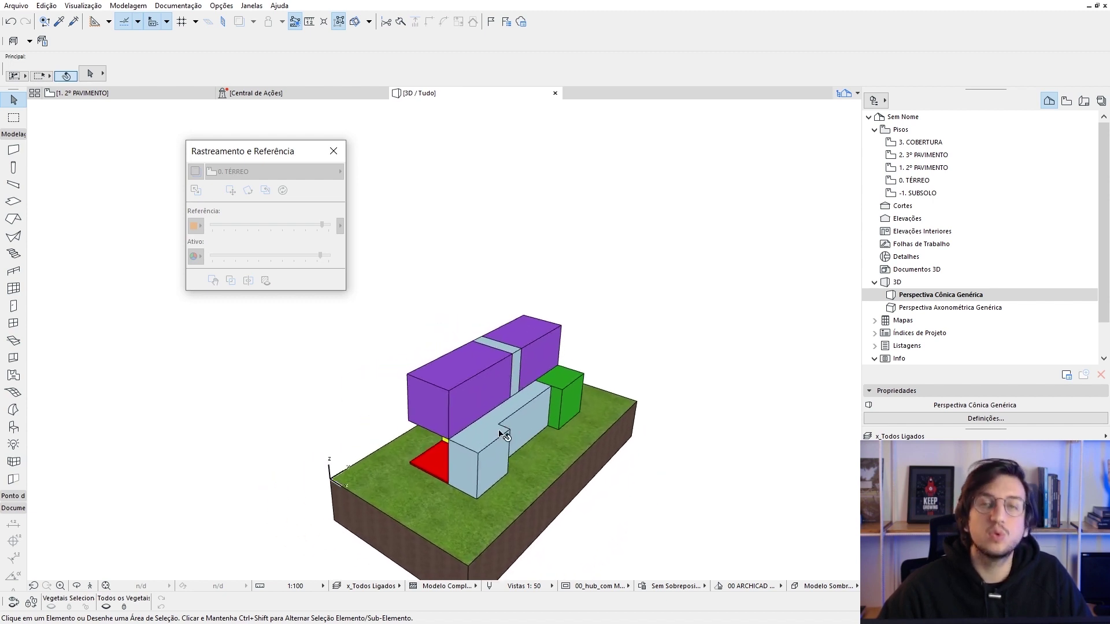
scroll(498, 429, up, 1)
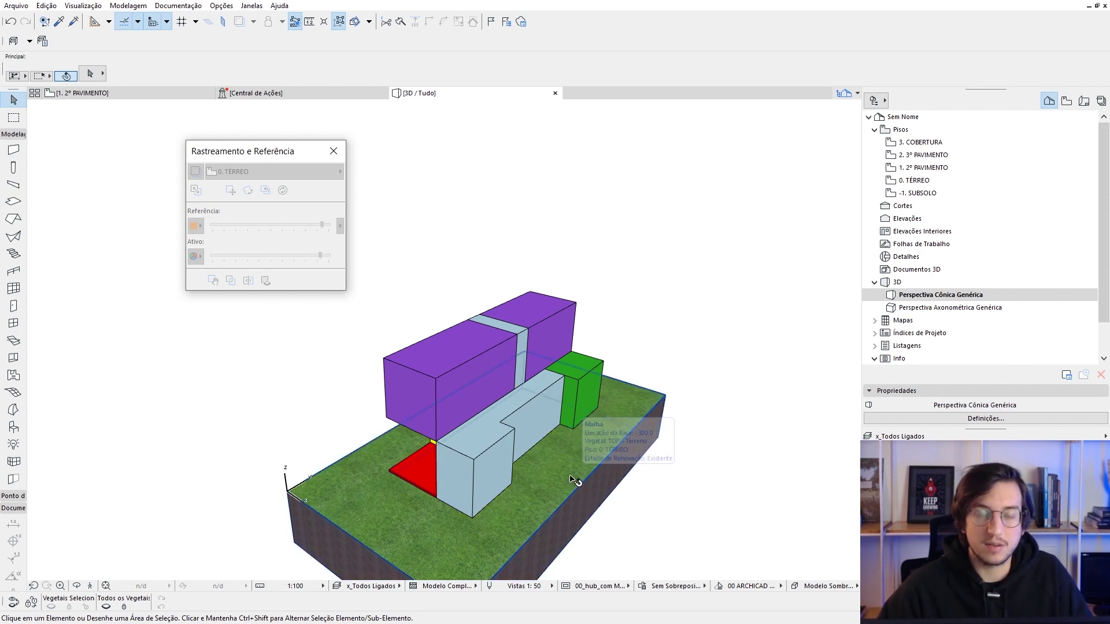
shift+middle_drag(571, 477, 547, 408)
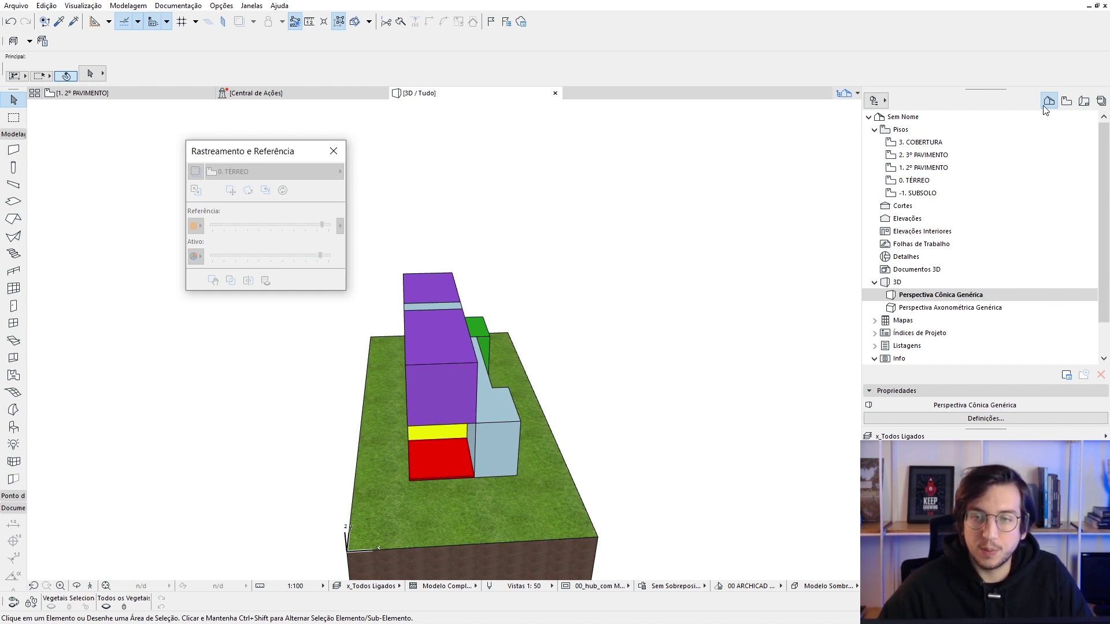
- Open the MIE-07 Mapa de Zonas schedule from the Navigator's Mapas > Elementos folder
double_click(922, 321)
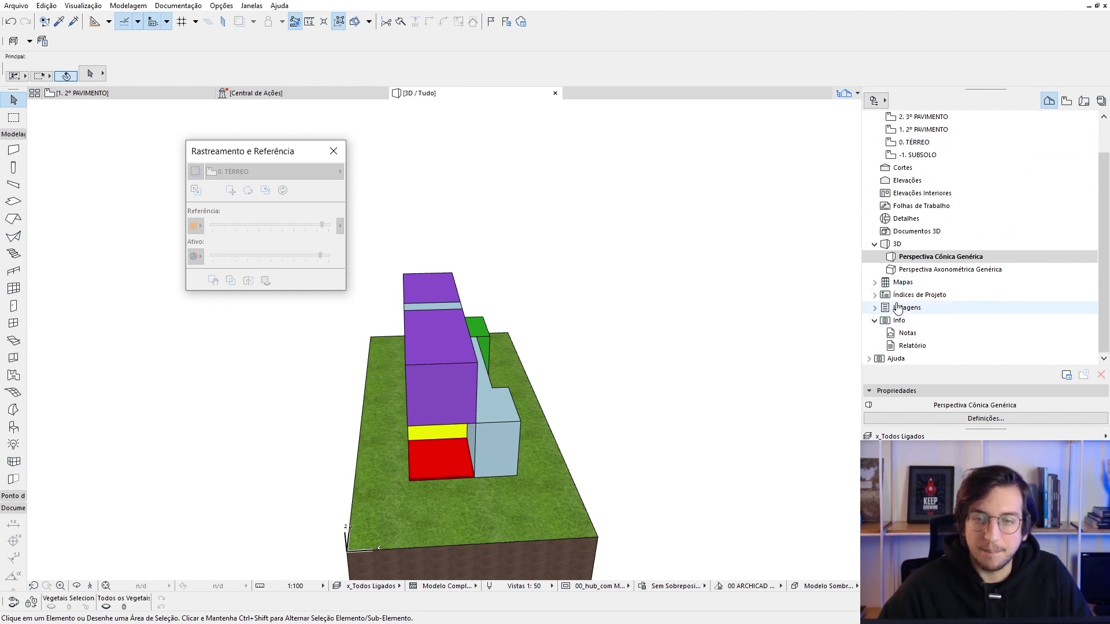
double_click(919, 296)
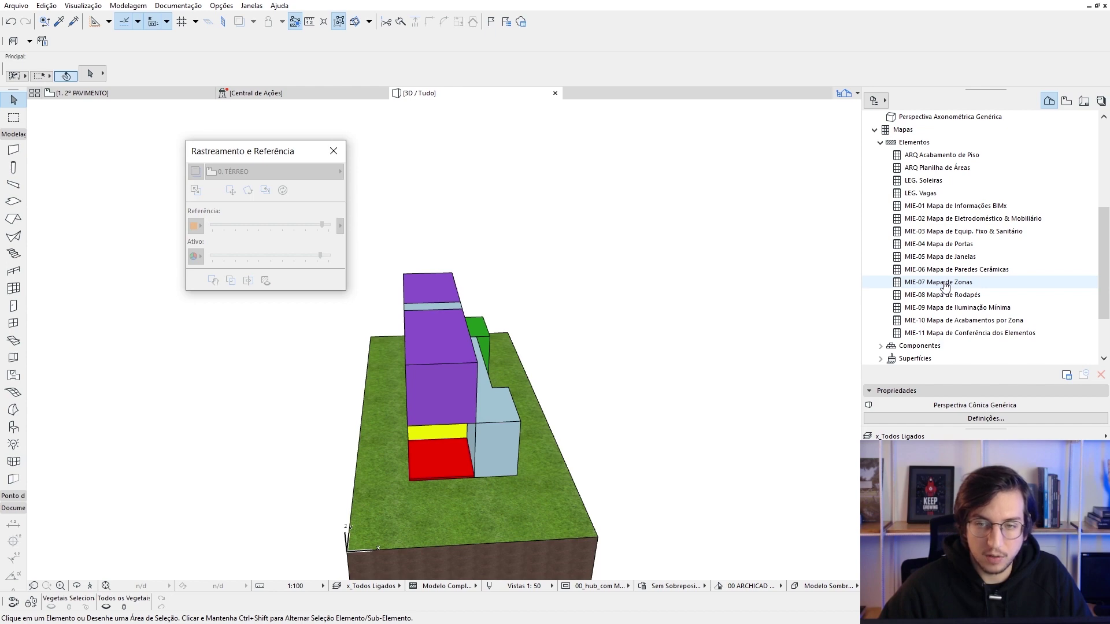
double_click(945, 283)
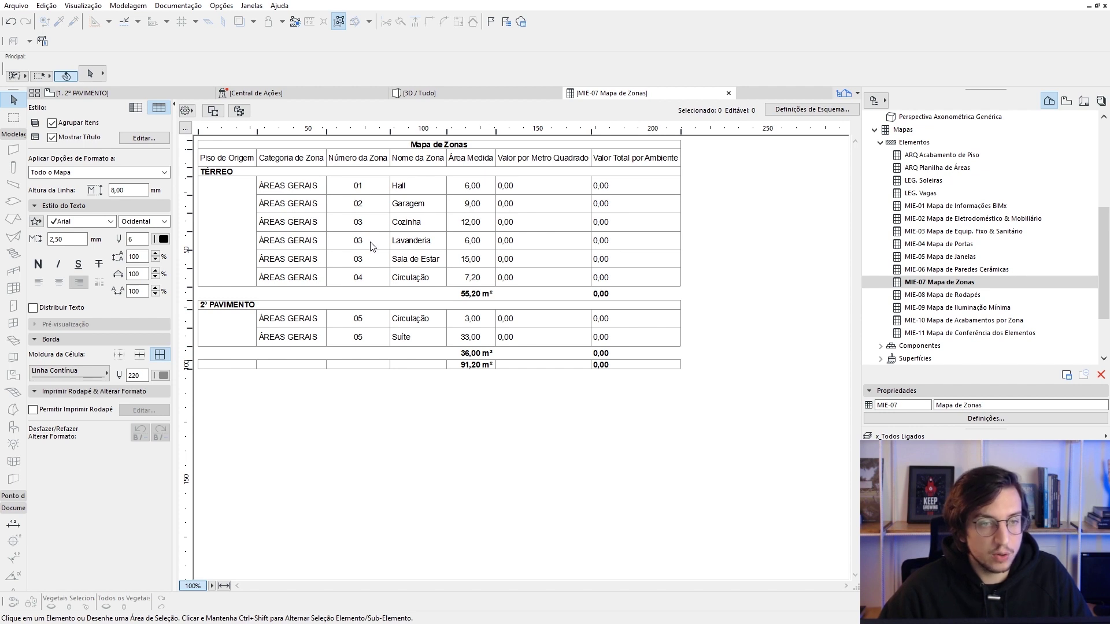
- Renumber the ground-floor zones: Cozinha 04, Sala de Estar 05, Circulação 06
click(352, 224)
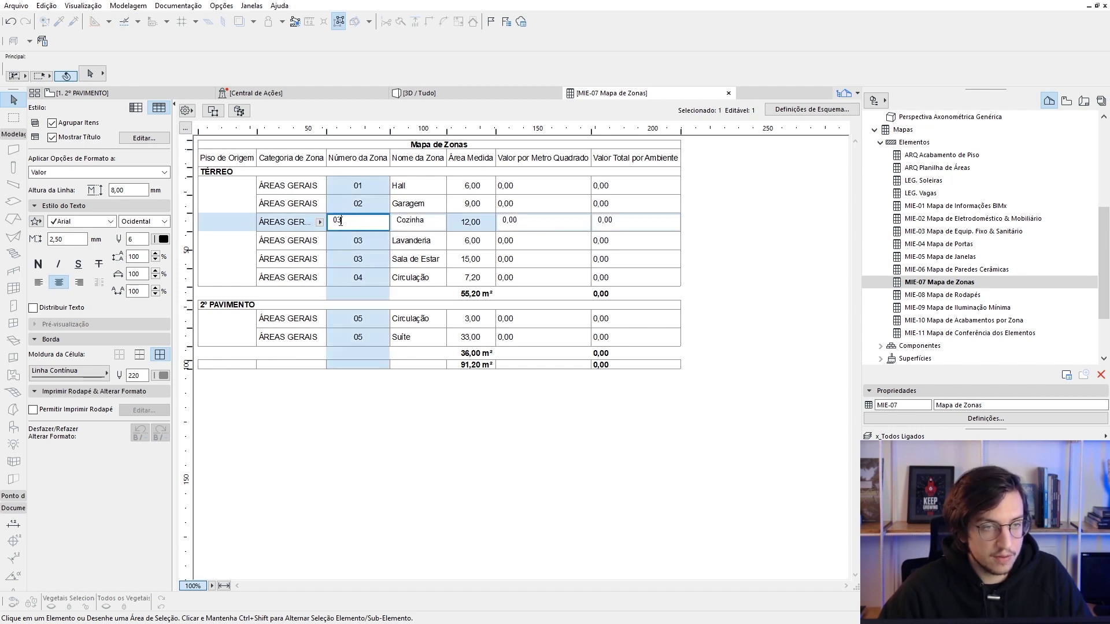
text(4)
click(340, 257)
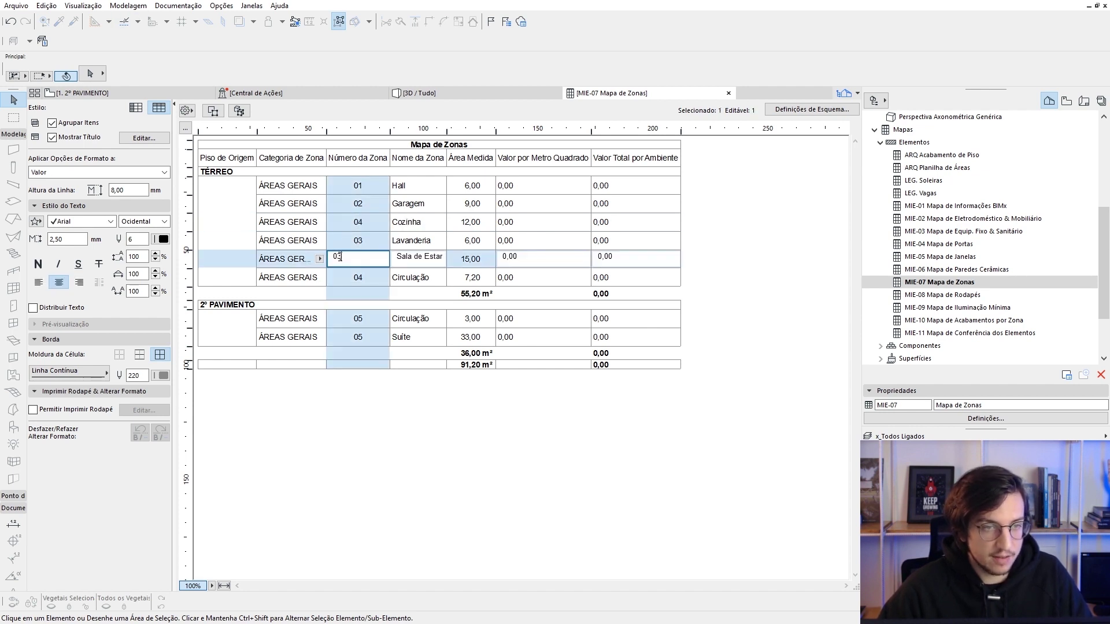
text(05)
click(362, 281)
drag(337, 277, 346, 284)
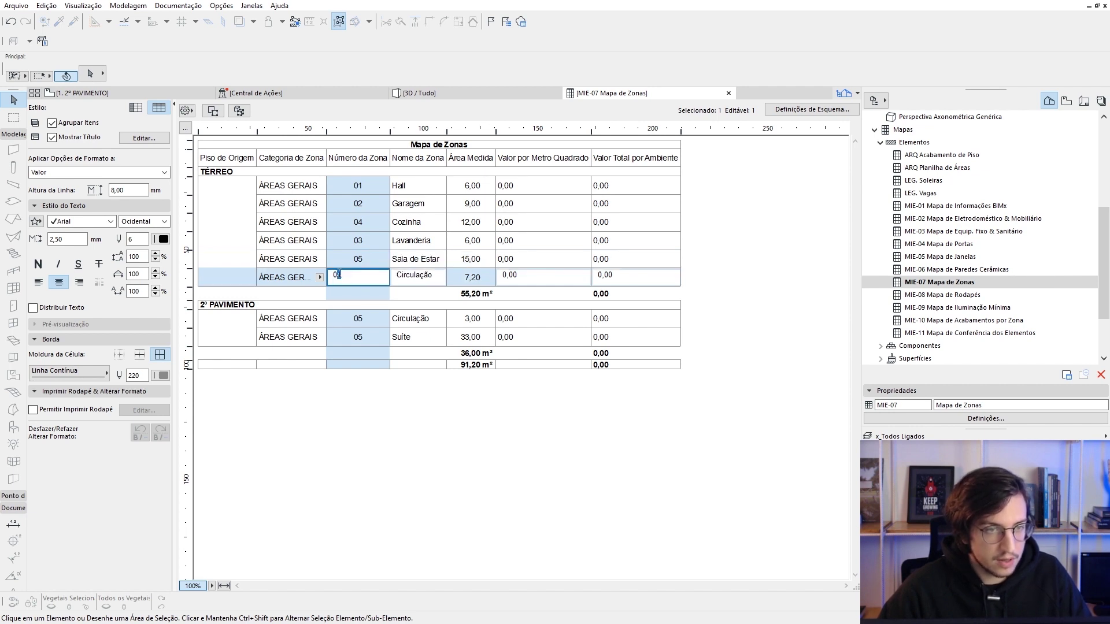
- Renumber the upper-floor zones: Circulação 07 and Suíte 08
click(371, 317)
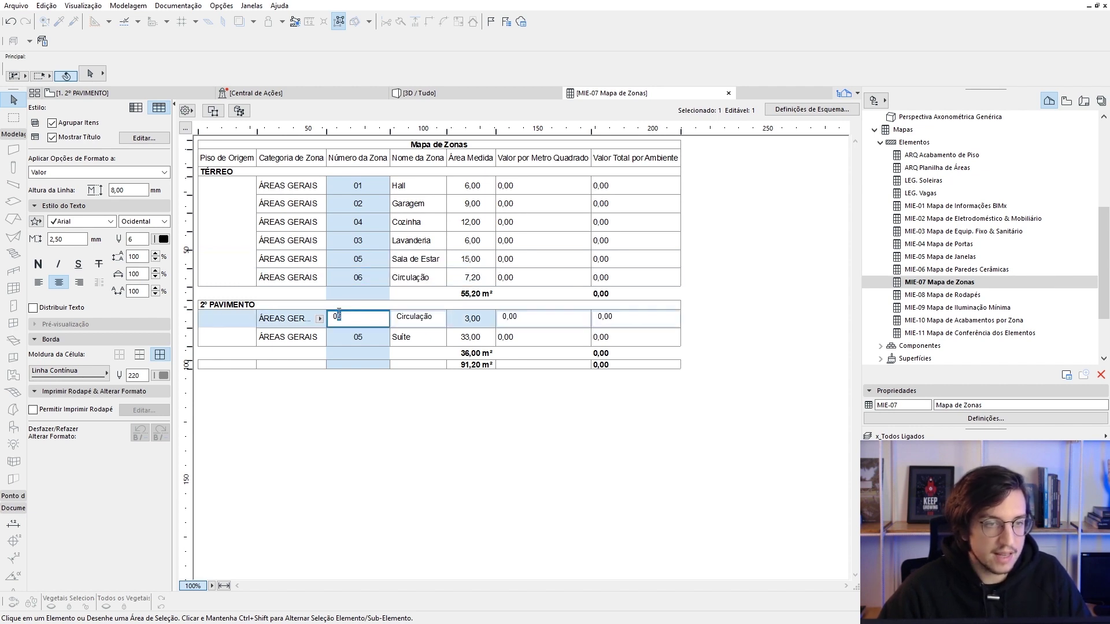
text(7)
click(364, 338)
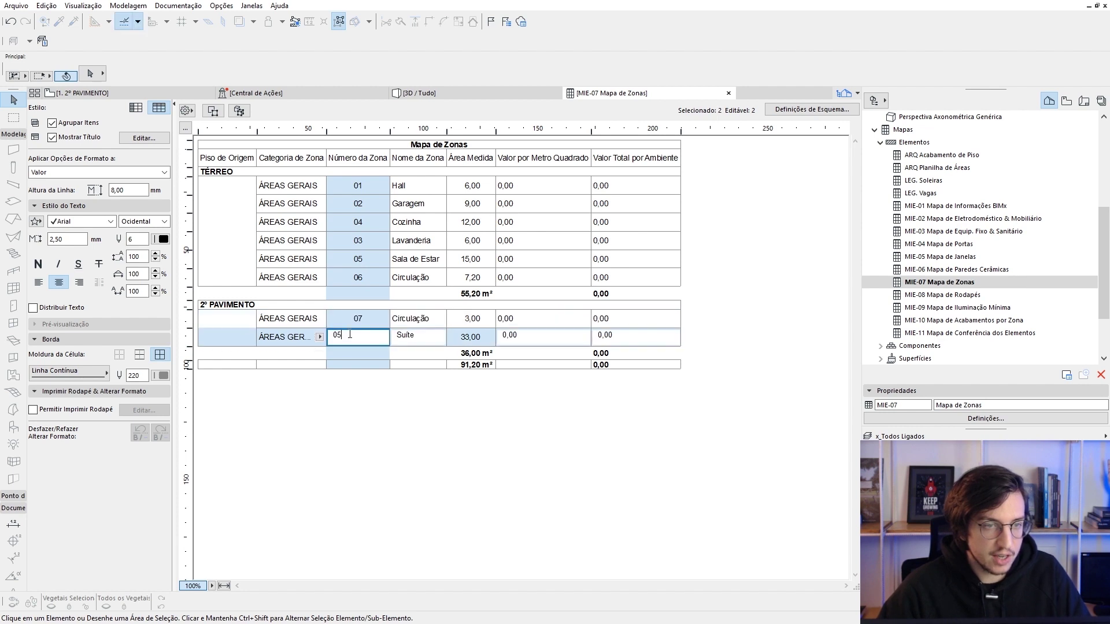
text(8)
click(385, 438)
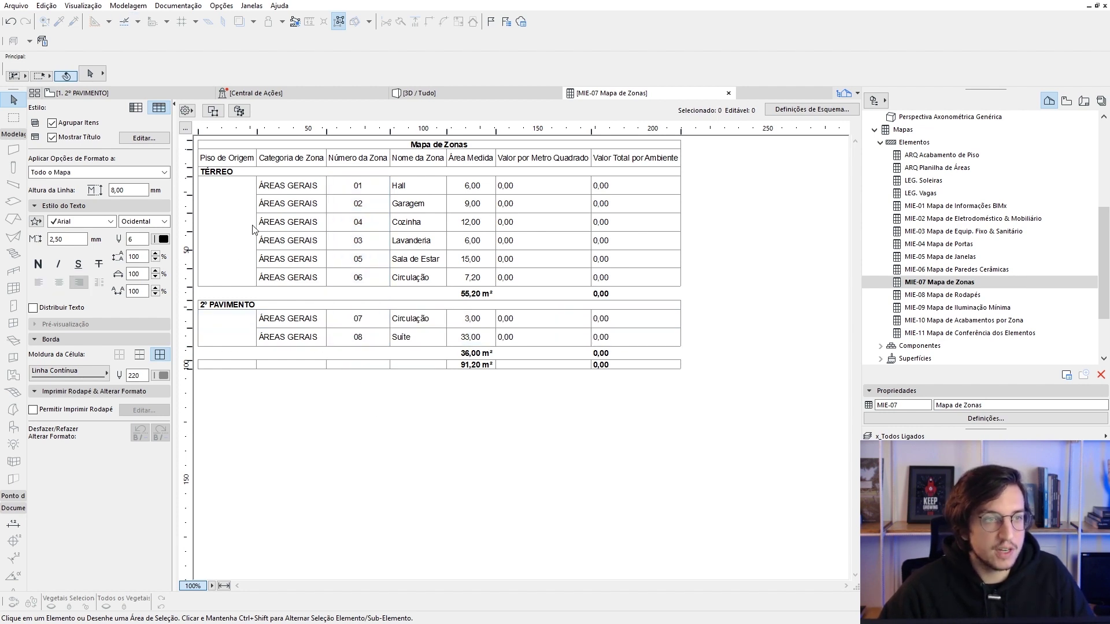
click(192, 115)
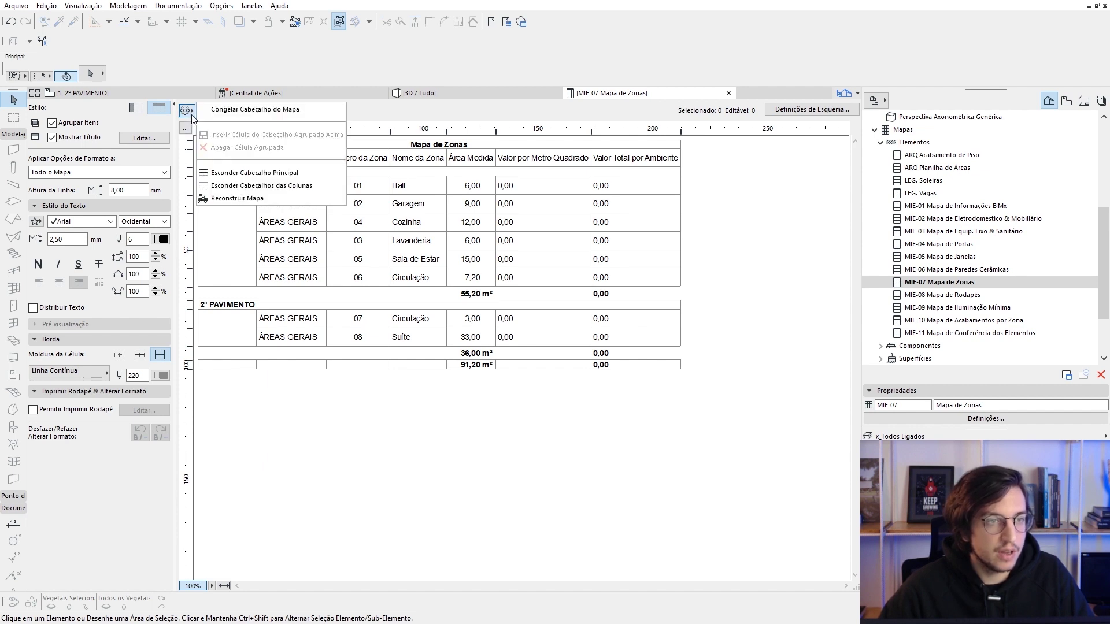
- Run Reconstruir Mapa, then show the schedule's Hall row on the TÉRREO plan
click(264, 200)
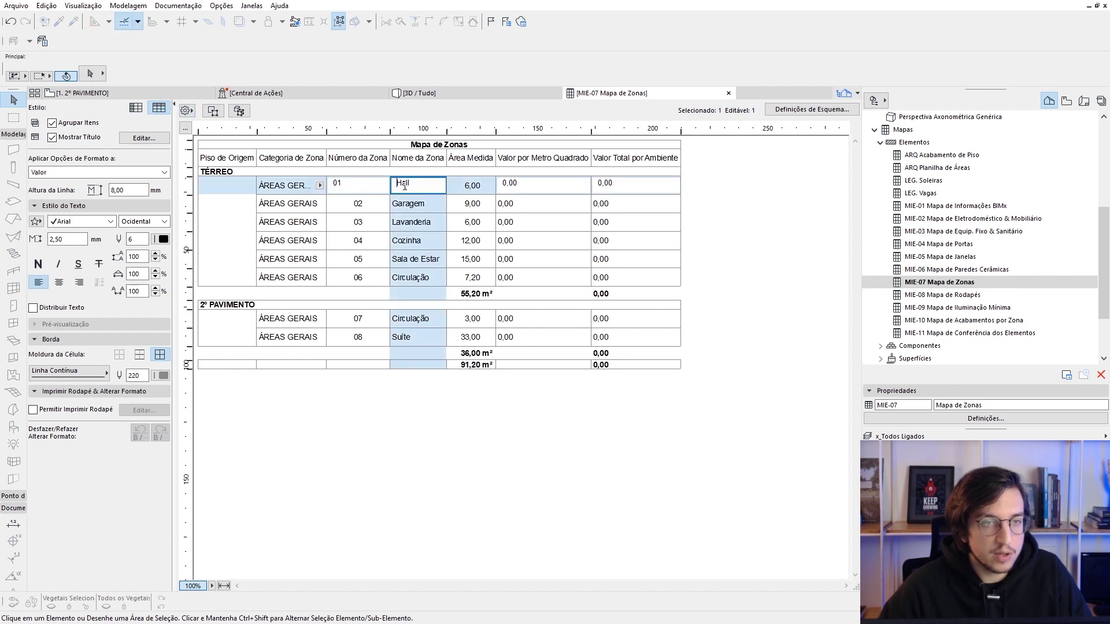
click(404, 187)
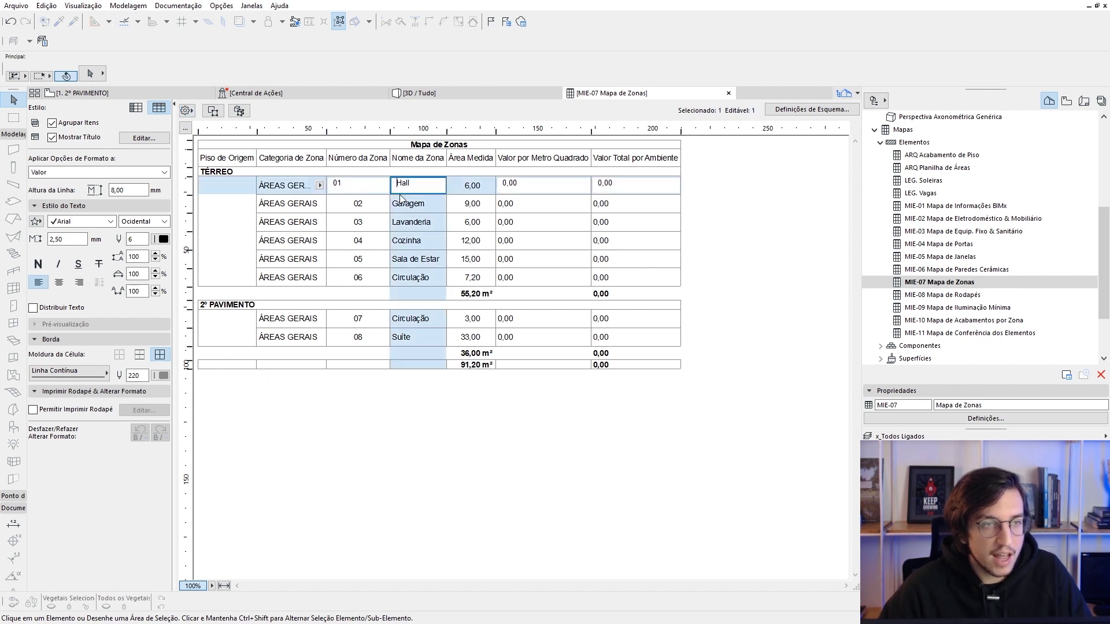
click(213, 111)
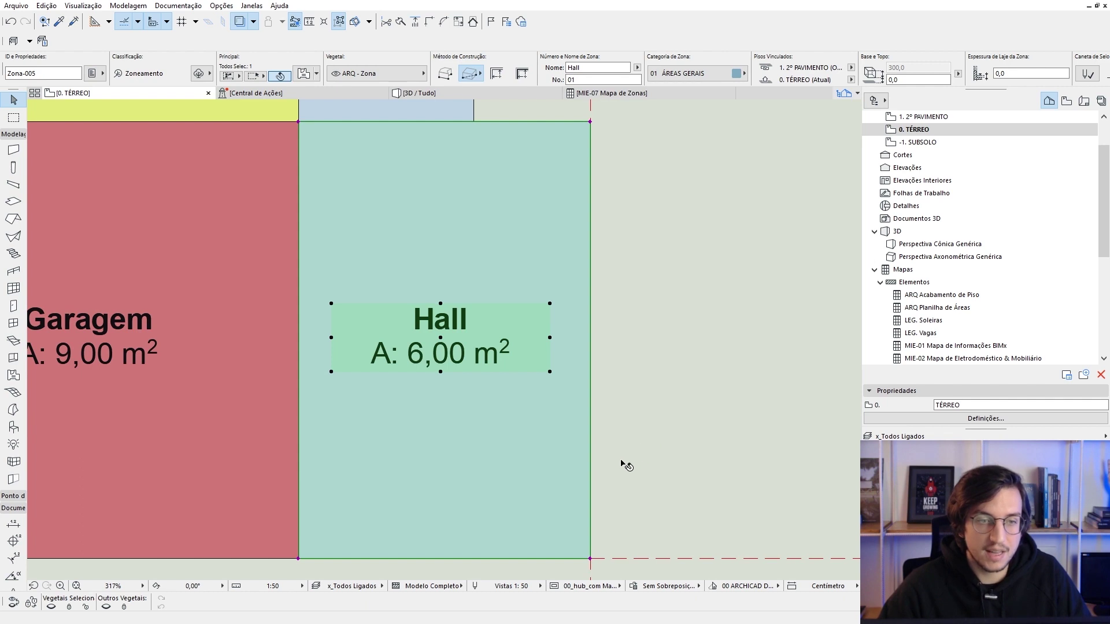
scroll(623, 480, down, 4)
scroll(623, 483, down, 4)
scroll(618, 347, up, 2)
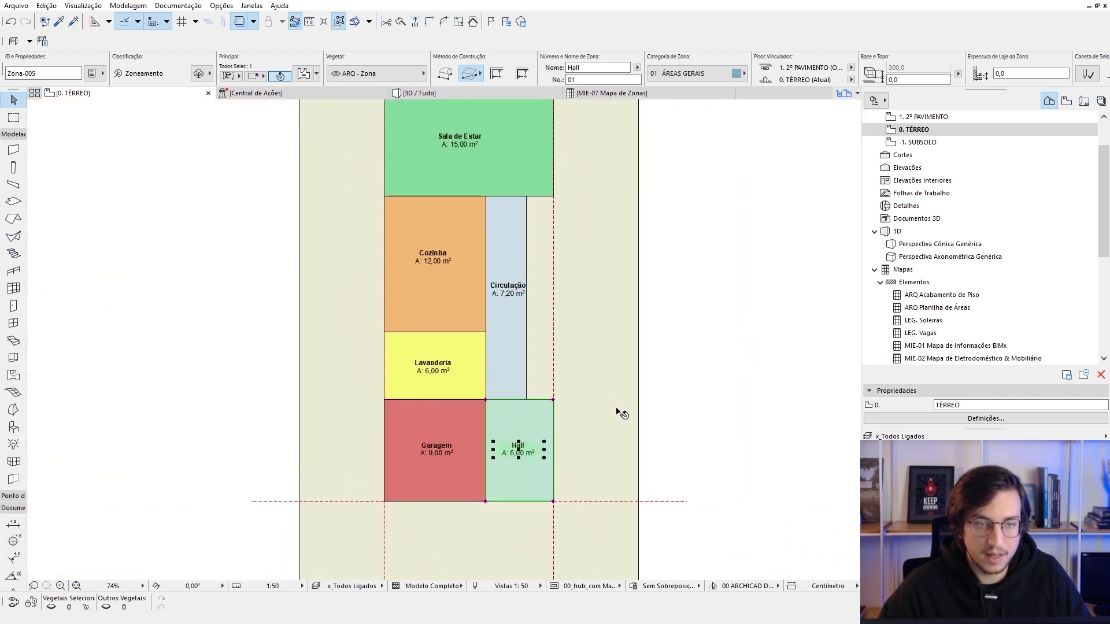
scroll(664, 393, down, 2)
click(664, 393)
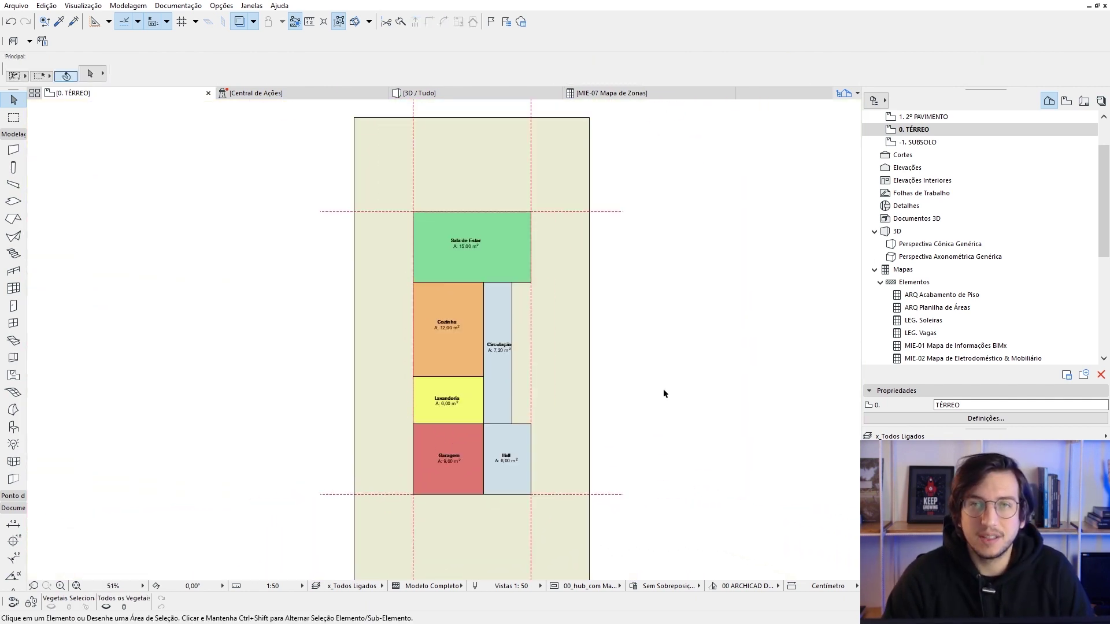